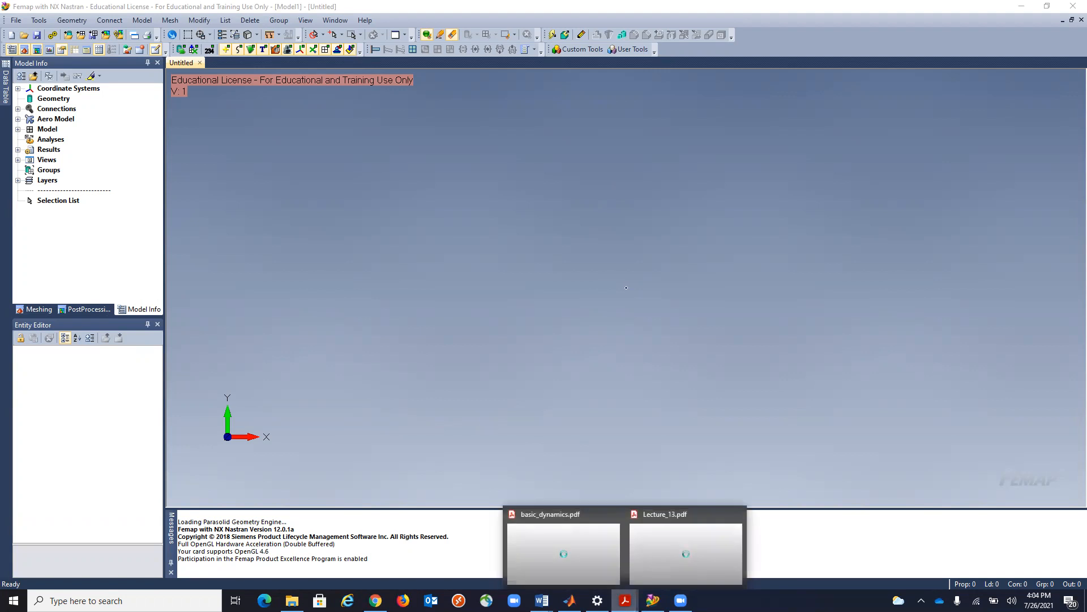
Switch to Lecture_13.pdf in Acrobat Reader and go to the base excitation diagram on page 1.
{"action": "left_click", "coordinate": [652, 557]}
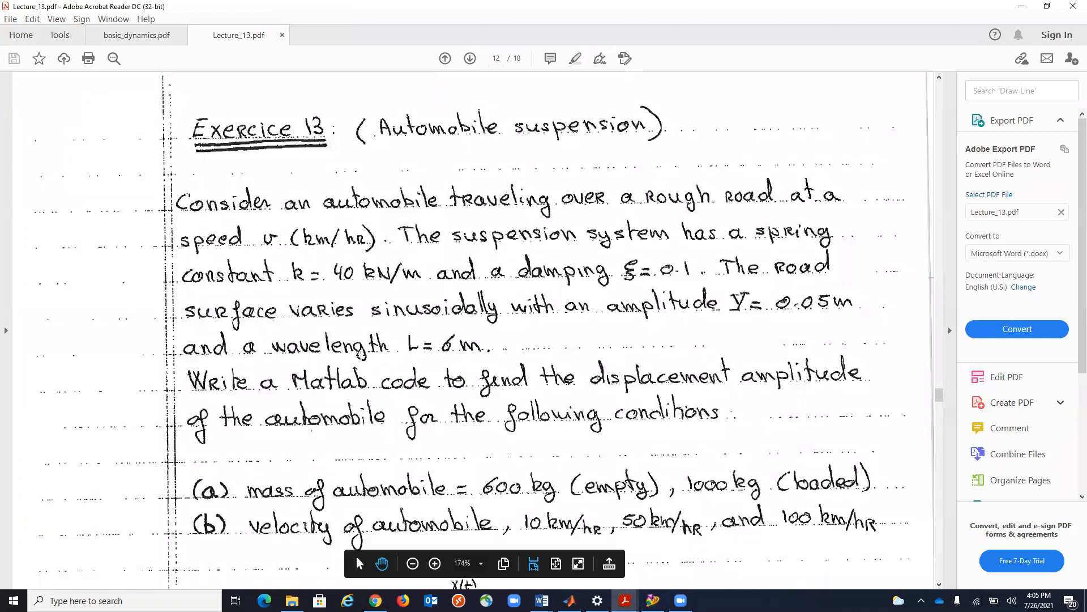
{"action": "scroll", "coordinate": [360, 354], "scroll_direction": "up", "scroll_amount": 4}
{"action": "scroll", "coordinate": [360, 354], "scroll_direction": "up", "scroll_amount": 8}
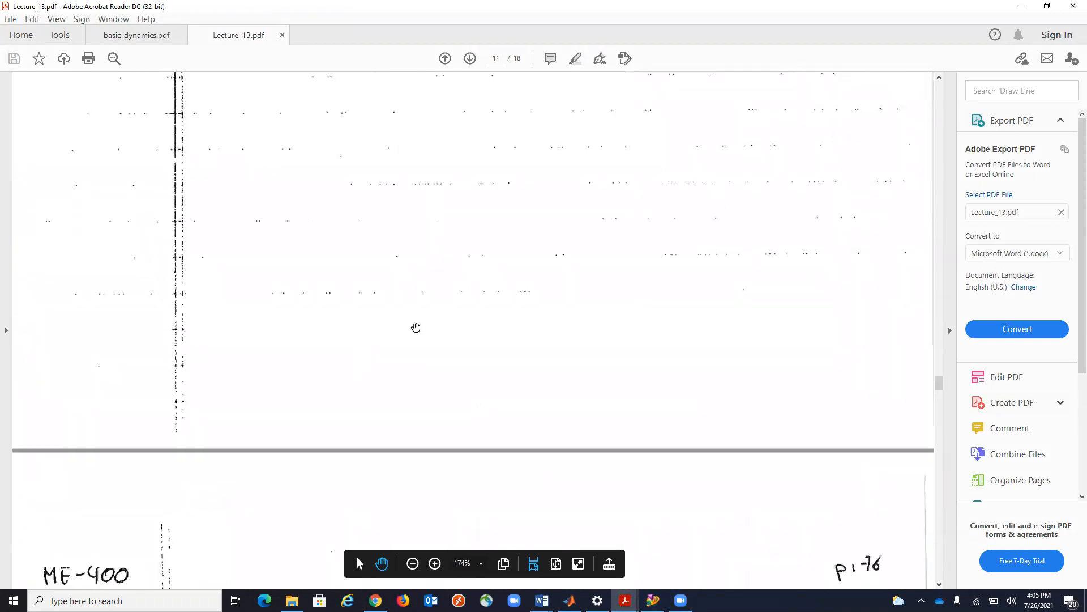
{"action": "left_click_drag", "start_coordinate": [939, 384], "coordinate": [945, 95]}
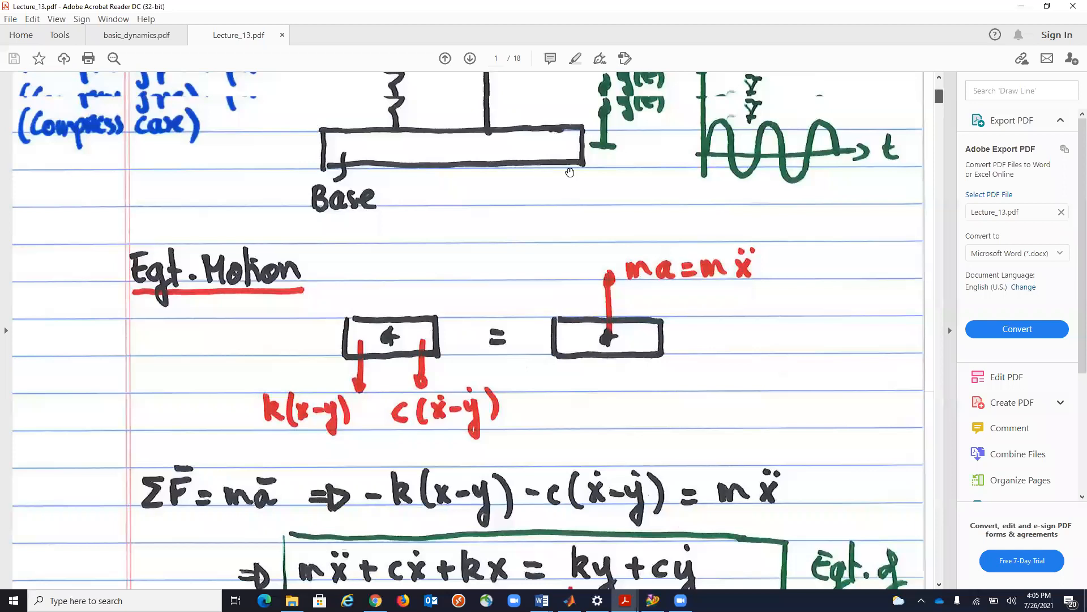
{"action": "scroll", "coordinate": [570, 172], "scroll_direction": "up", "scroll_amount": 3}
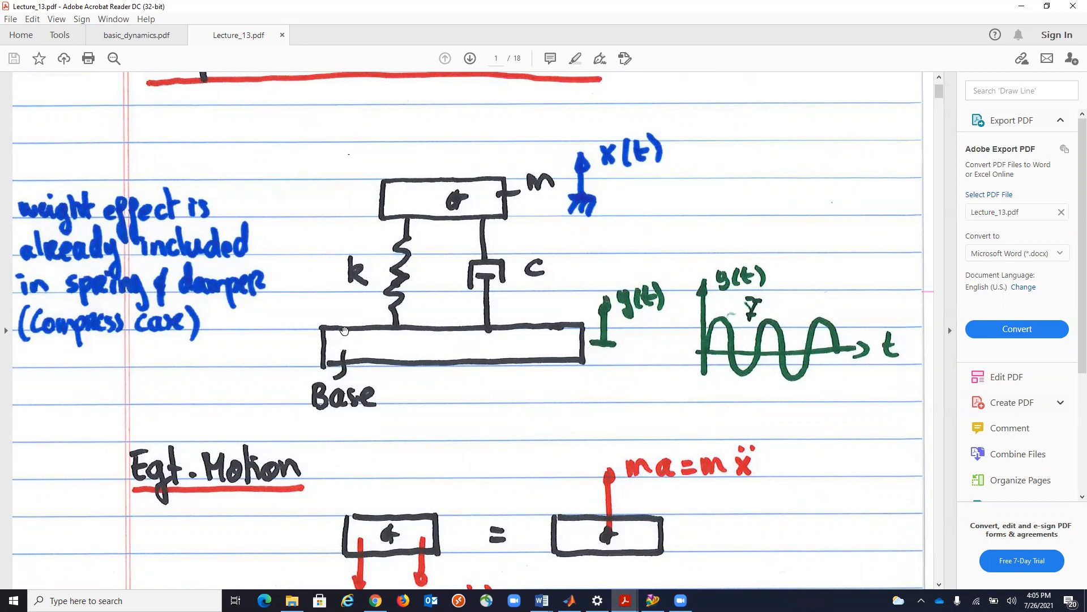
Review the base excitation derivation, covering the equation of motion, amplitude ratio, phase angle and response plot.
{"action": "scroll", "coordinate": [878, 360], "scroll_direction": "down", "scroll_amount": 9}
{"action": "scroll", "coordinate": [736, 365], "scroll_direction": "down", "scroll_amount": 15}
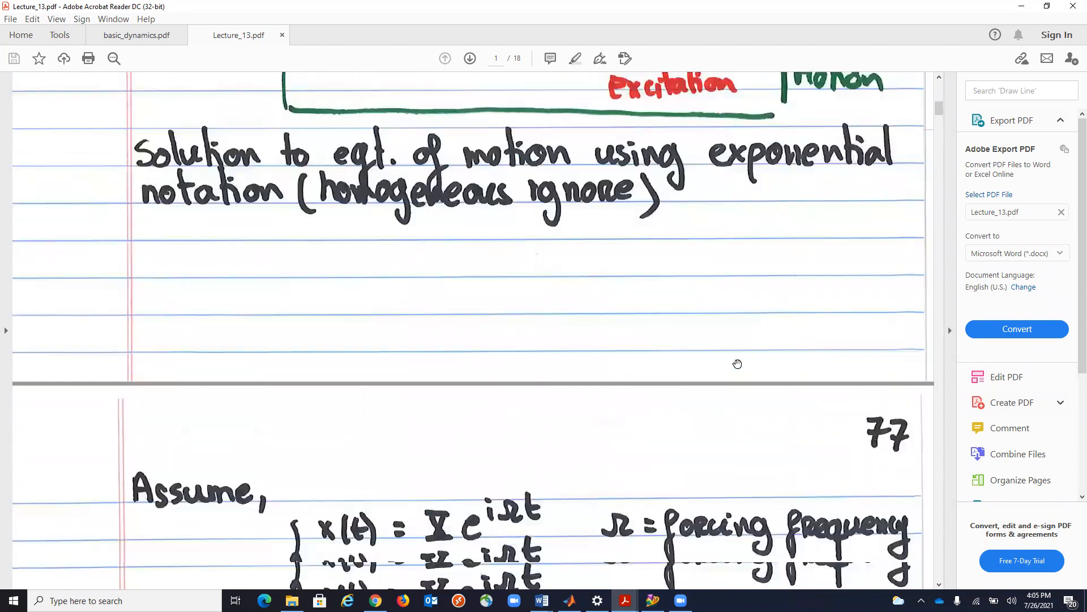
{"action": "scroll", "coordinate": [737, 363], "scroll_direction": "down", "scroll_amount": 18}
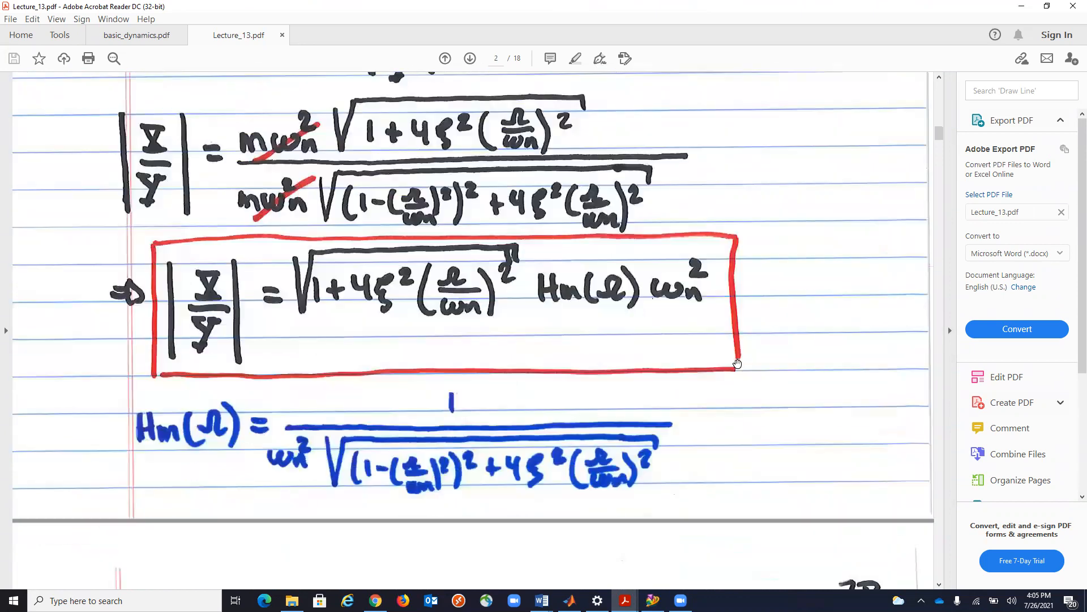
{"action": "scroll", "coordinate": [738, 363], "scroll_direction": "down", "scroll_amount": 20}
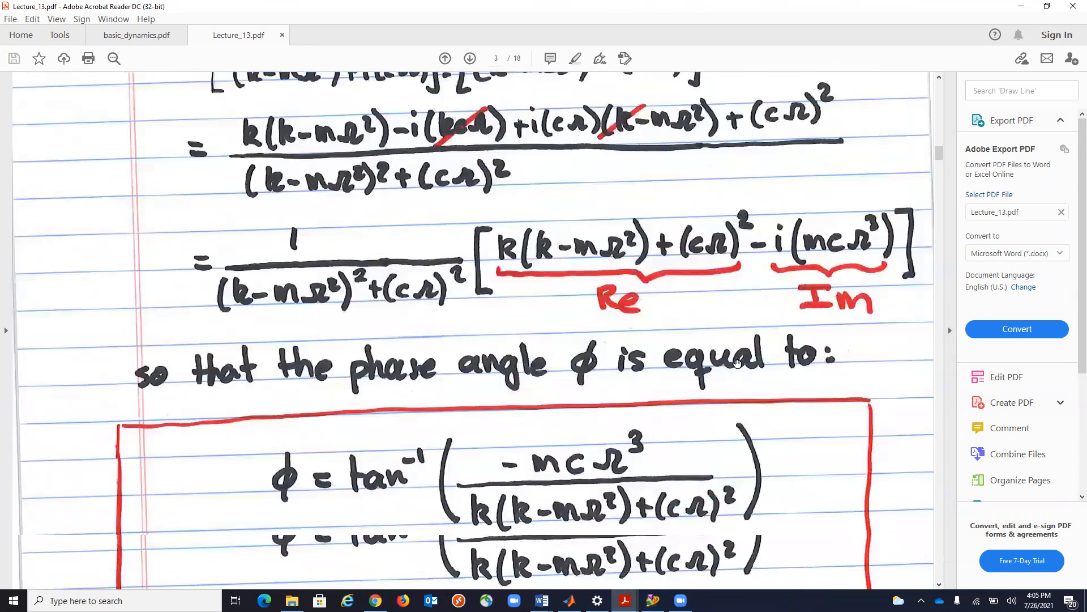
{"action": "scroll", "coordinate": [737, 363], "scroll_direction": "down", "scroll_amount": 20}
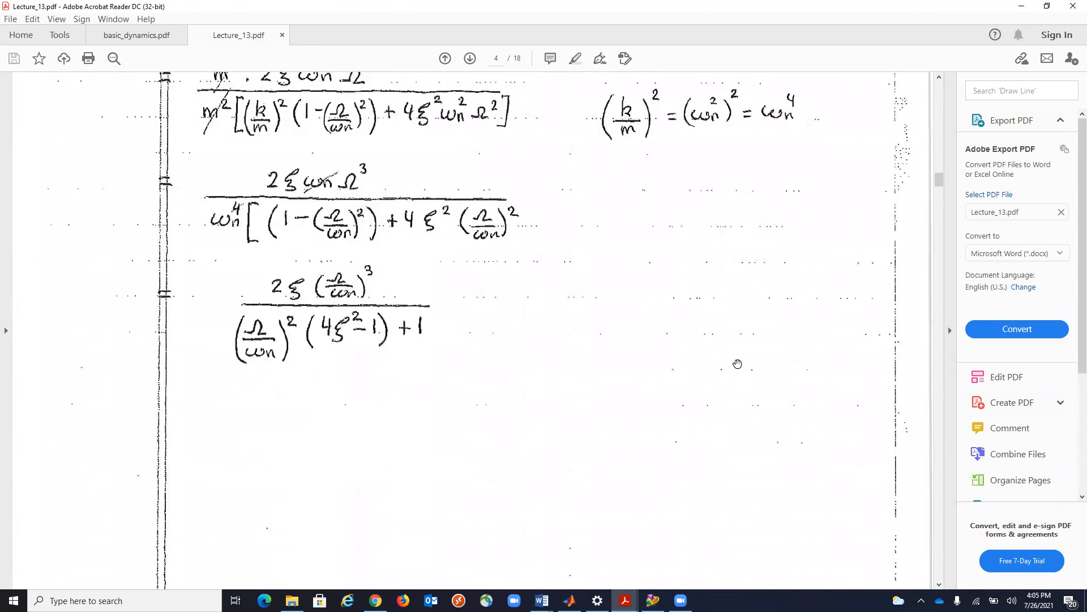
{"action": "scroll", "coordinate": [738, 363], "scroll_direction": "down", "scroll_amount": 20}
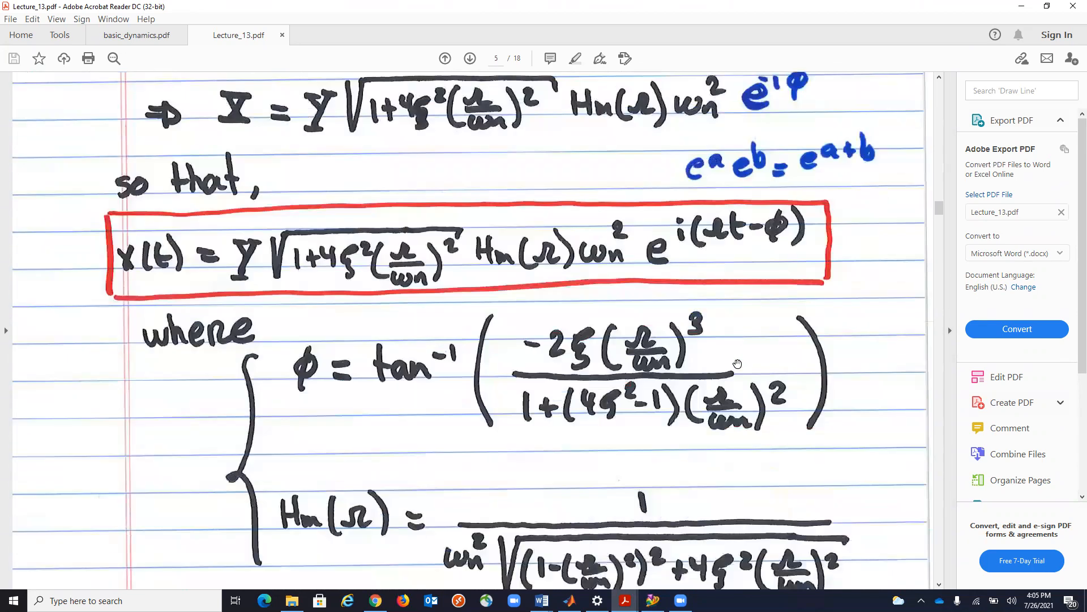
{"action": "scroll", "coordinate": [738, 363], "scroll_direction": "down", "scroll_amount": 20}
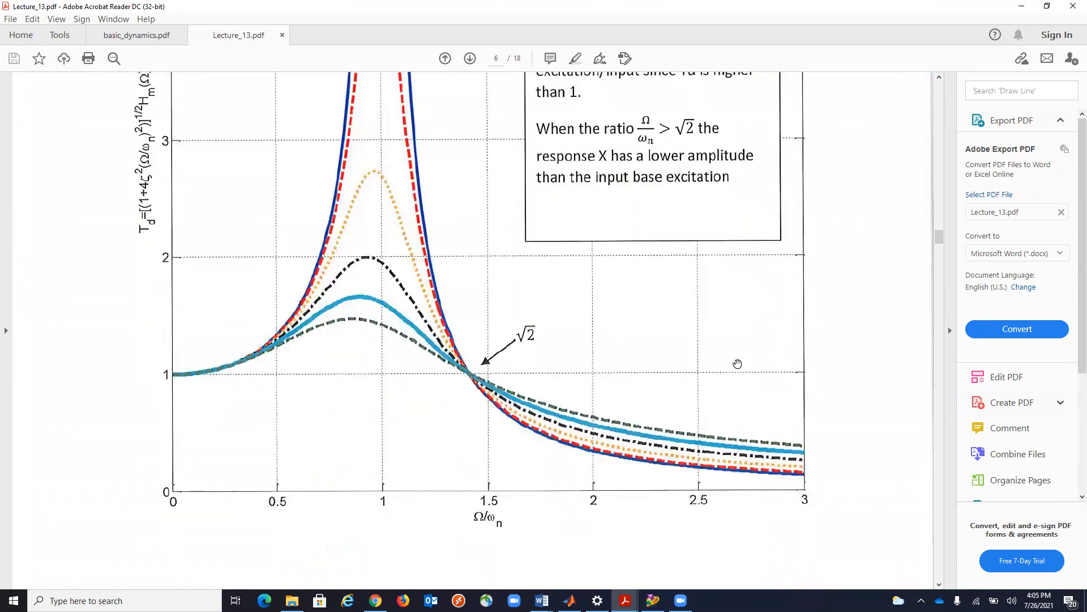
Go to Exercise 13 (Automobile suspension) and read its problem statement, given conditions and suspension diagram.
{"action": "scroll", "coordinate": [738, 363], "scroll_direction": "down", "scroll_amount": 8}
{"action": "scroll", "coordinate": [737, 363], "scroll_direction": "down", "scroll_amount": 20}
{"action": "scroll", "coordinate": [737, 363], "scroll_direction": "down", "scroll_amount": 20}
{"action": "scroll", "coordinate": [738, 363], "scroll_direction": "down", "scroll_amount": 20}
{"action": "scroll", "coordinate": [737, 363], "scroll_direction": "down", "scroll_amount": 20}
{"action": "scroll", "coordinate": [737, 363], "scroll_direction": "down", "scroll_amount": 20}
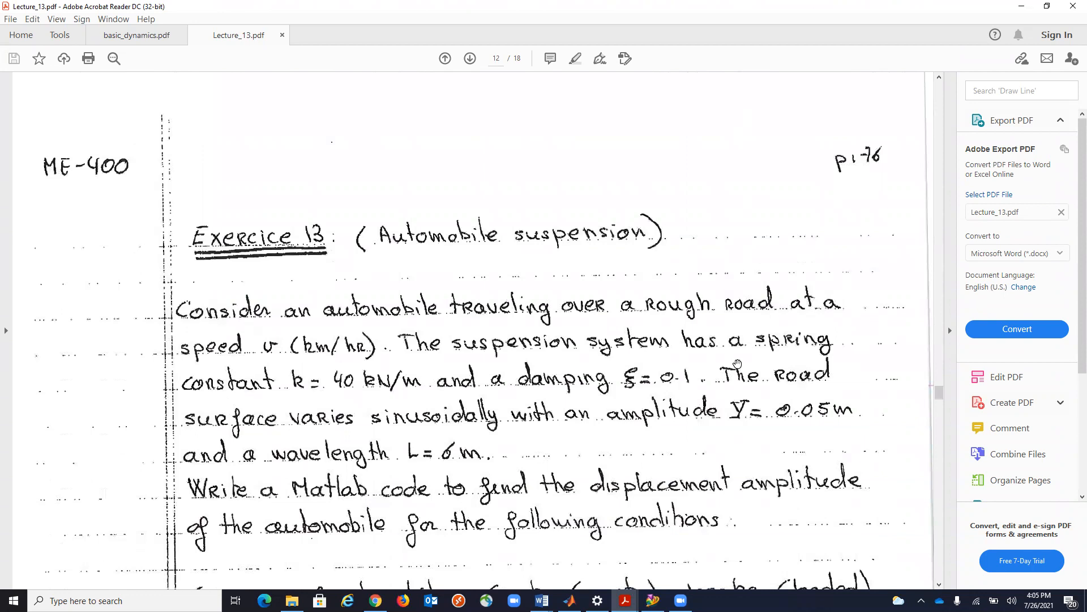
{"action": "scroll", "coordinate": [737, 363], "scroll_direction": "down", "scroll_amount": 3}
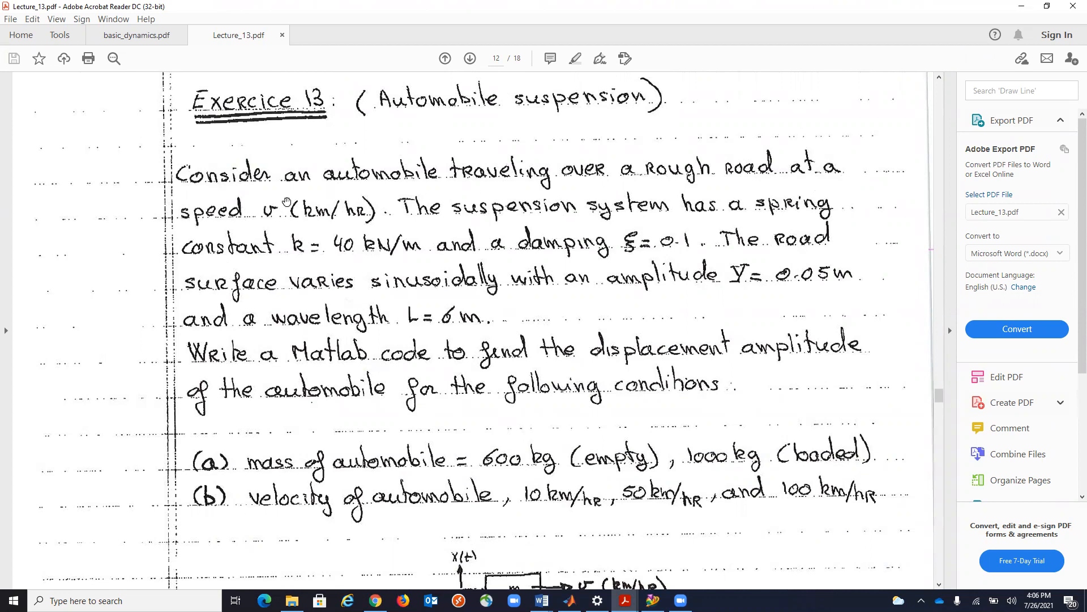
{"action": "scroll", "coordinate": [629, 303], "scroll_direction": "down", "scroll_amount": 2}
{"action": "scroll", "coordinate": [628, 304], "scroll_direction": "down", "scroll_amount": 5}
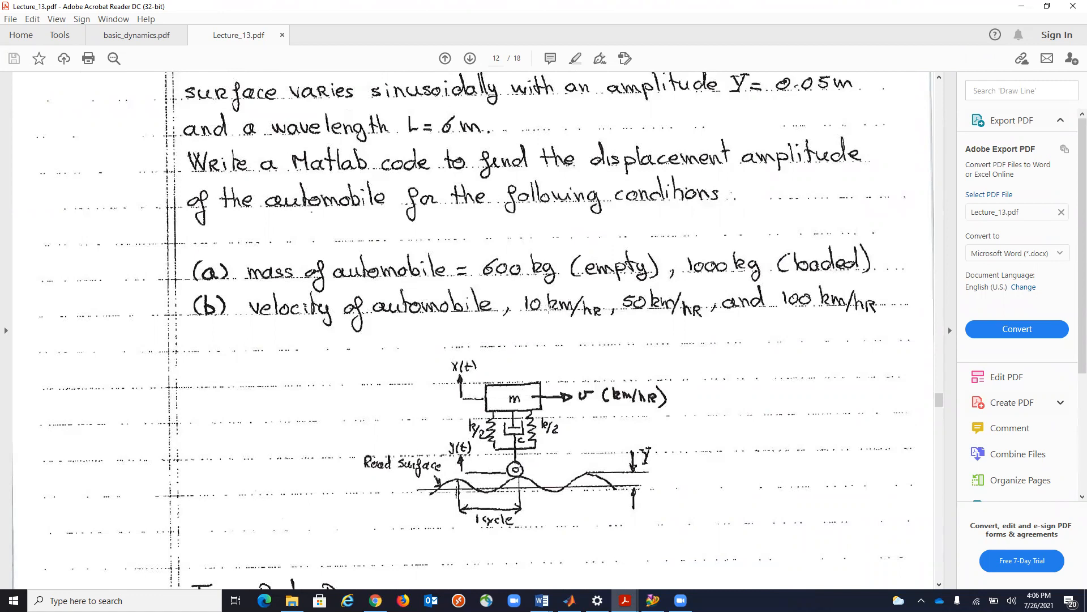
{"action": "scroll", "coordinate": [510, 419], "scroll_direction": "down", "scroll_amount": 10}
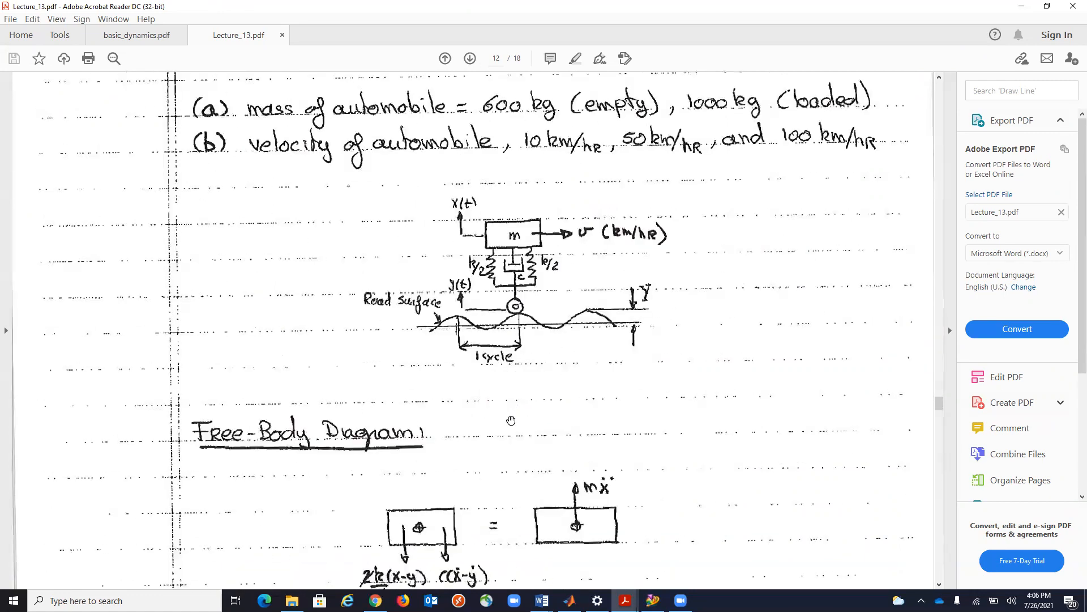
Examine the Exercise 13 solution, covering the free-body diagram, natural frequency, forcing frequency and tabulated displacement amplitudes.
{"action": "scroll", "coordinate": [511, 420], "scroll_direction": "down", "scroll_amount": 10}
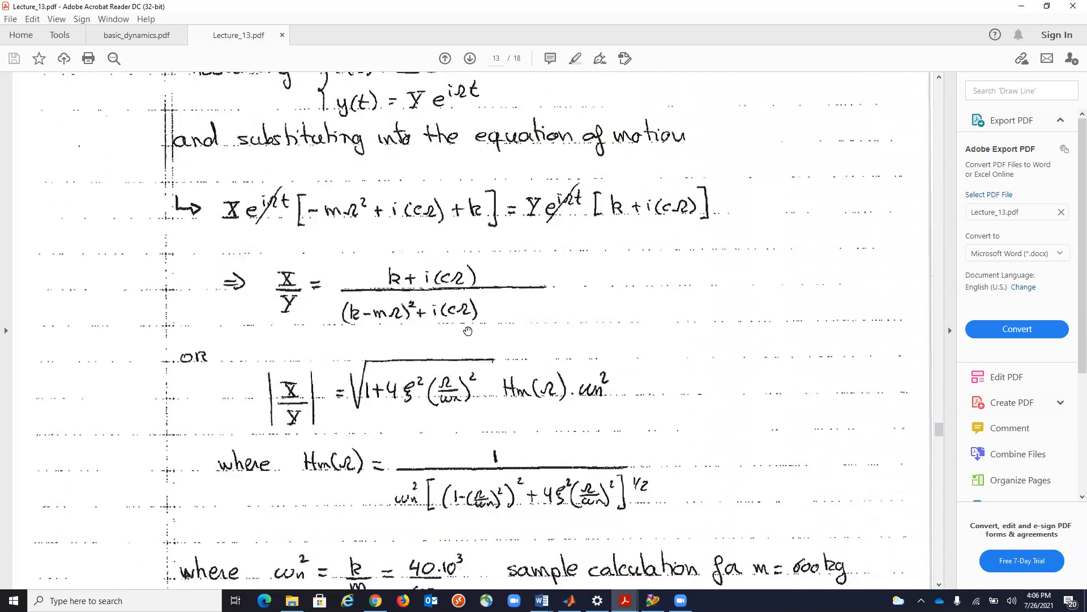
{"action": "scroll", "coordinate": [468, 331], "scroll_direction": "down", "scroll_amount": 6}
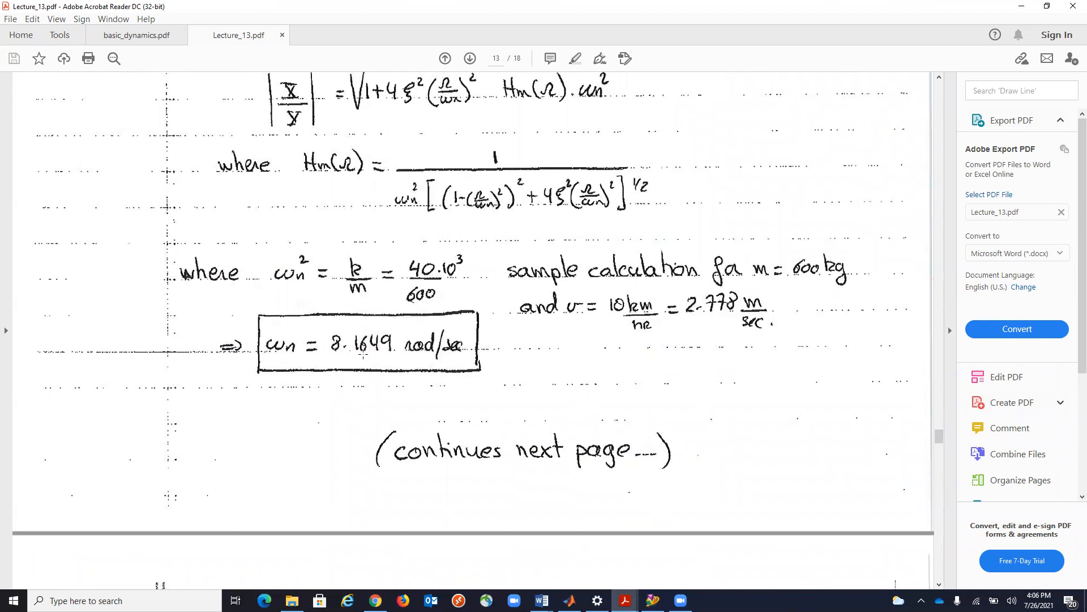
{"action": "scroll", "coordinate": [362, 352], "scroll_direction": "up", "scroll_amount": 2}
{"action": "scroll", "coordinate": [361, 353], "scroll_direction": "down", "scroll_amount": 2}
{"action": "scroll", "coordinate": [355, 354], "scroll_direction": "down", "scroll_amount": 15}
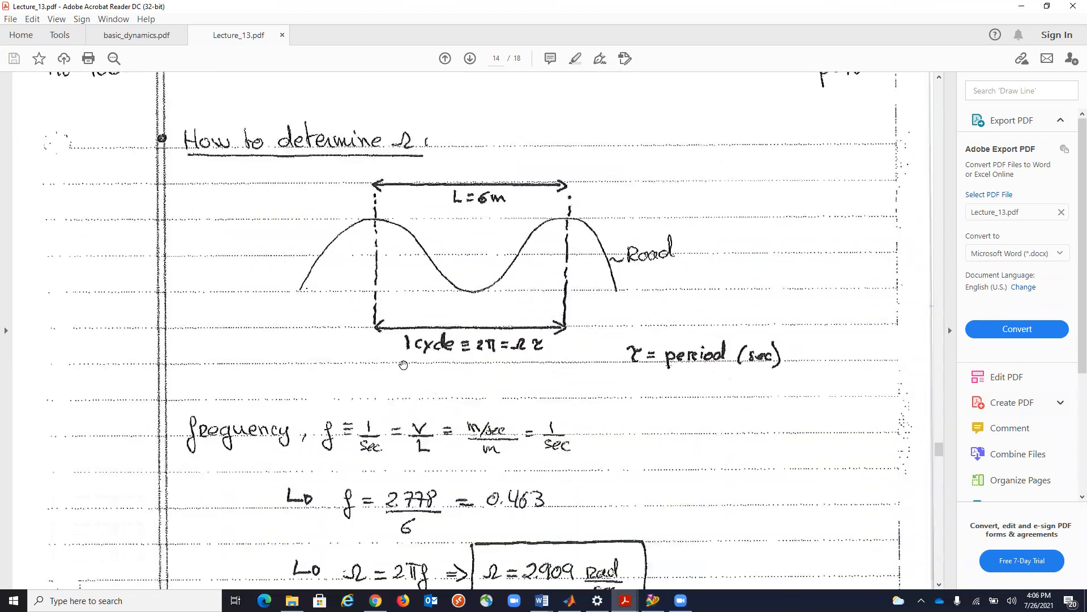
{"action": "scroll", "coordinate": [592, 356], "scroll_direction": "down", "scroll_amount": 2}
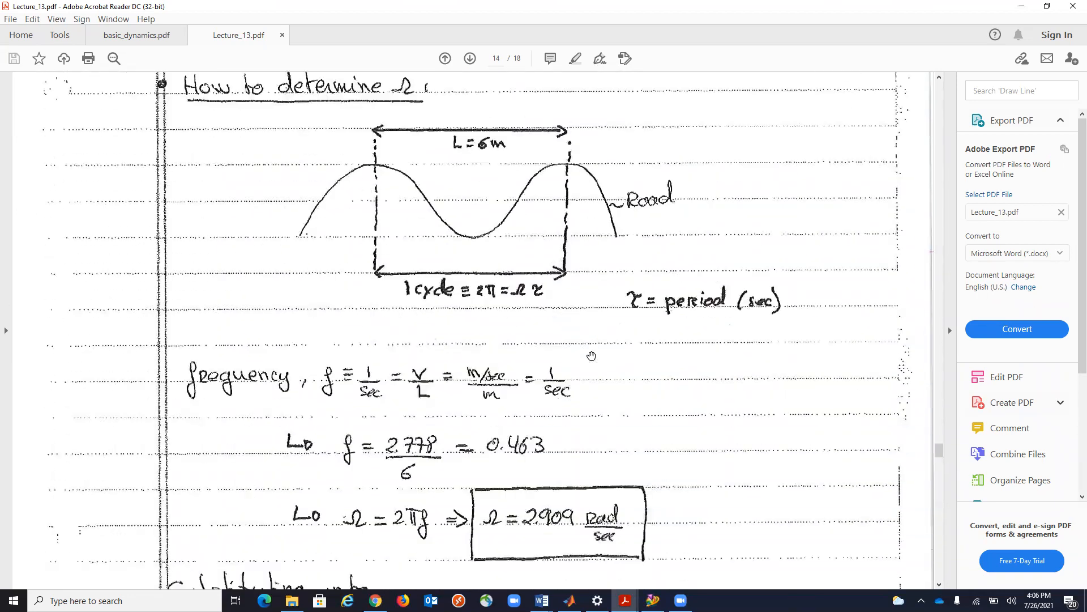
{"action": "scroll", "coordinate": [591, 355], "scroll_direction": "down", "scroll_amount": 1}
{"action": "scroll", "coordinate": [492, 429], "scroll_direction": "down", "scroll_amount": 13}
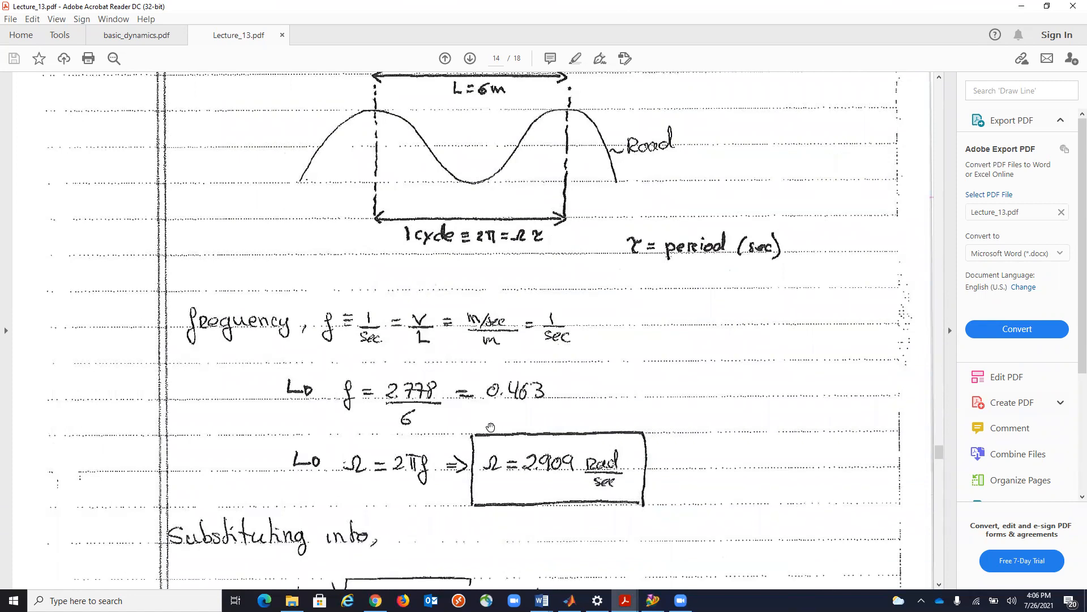
{"action": "scroll", "coordinate": [491, 425], "scroll_direction": "down", "scroll_amount": 5}
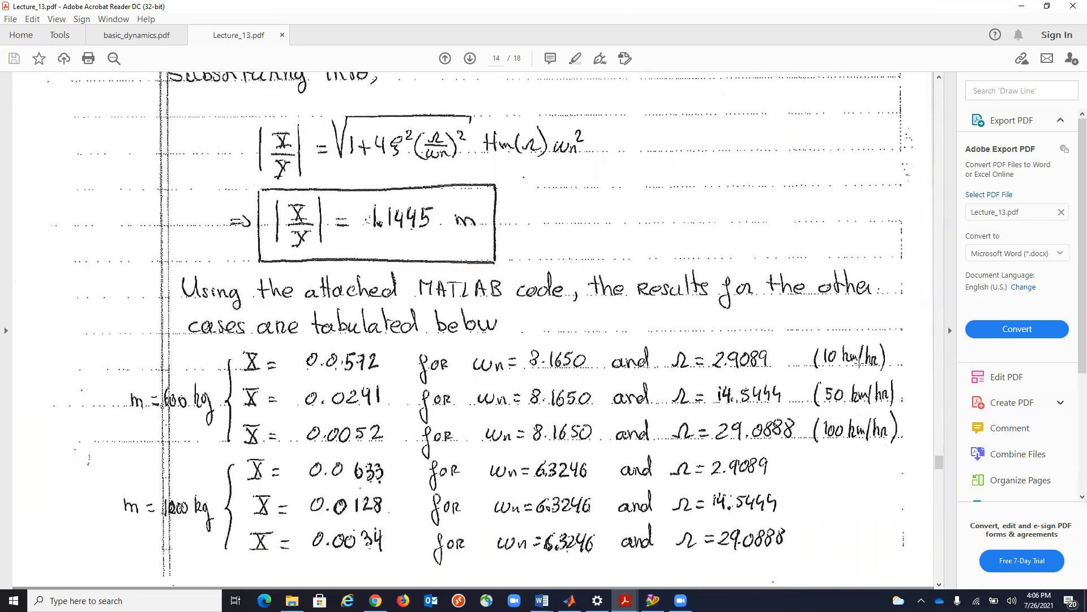
{"action": "scroll", "coordinate": [857, 363], "scroll_direction": "up", "scroll_amount": 10}
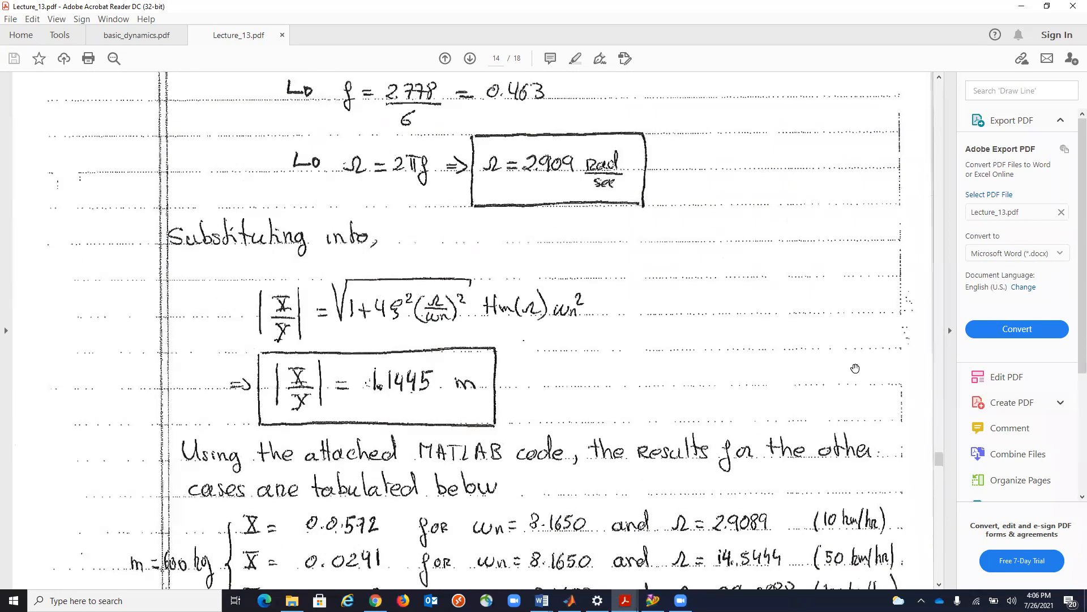
{"action": "scroll", "coordinate": [855, 368], "scroll_direction": "up", "scroll_amount": 2}
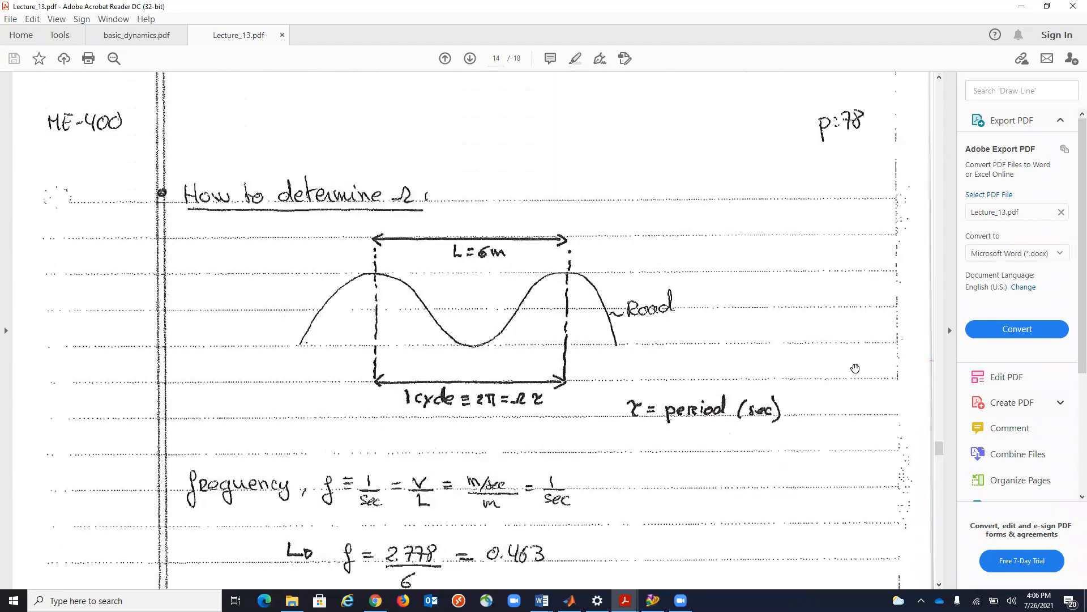
{"action": "scroll", "coordinate": [855, 368], "scroll_direction": "down", "scroll_amount": 3}
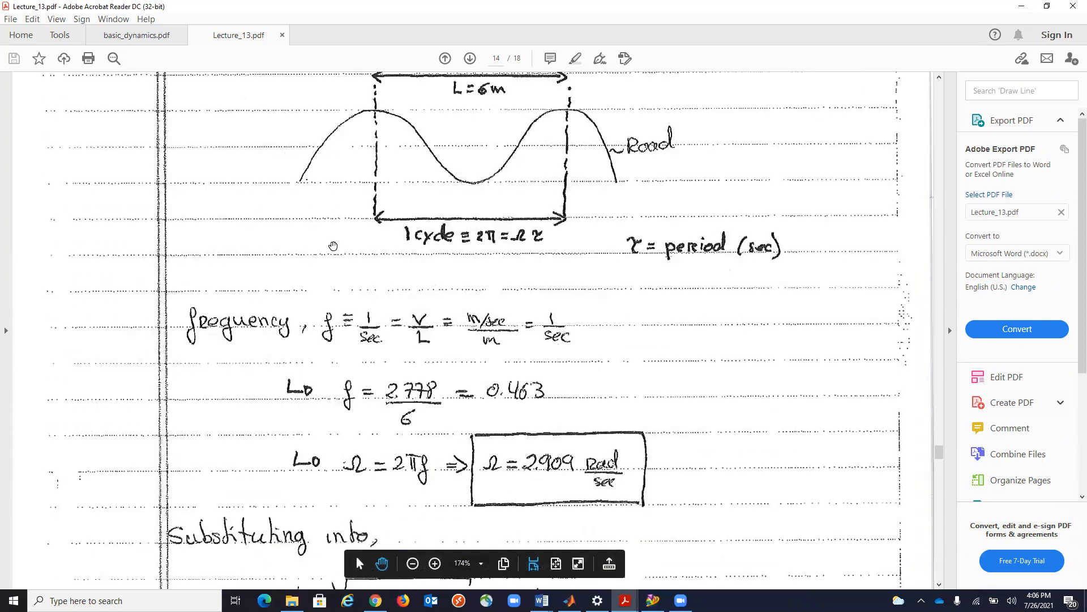
Switch to Femap and create a property of the Mass element type titled M=600.
{"action": "left_click", "coordinate": [1018, 7]}
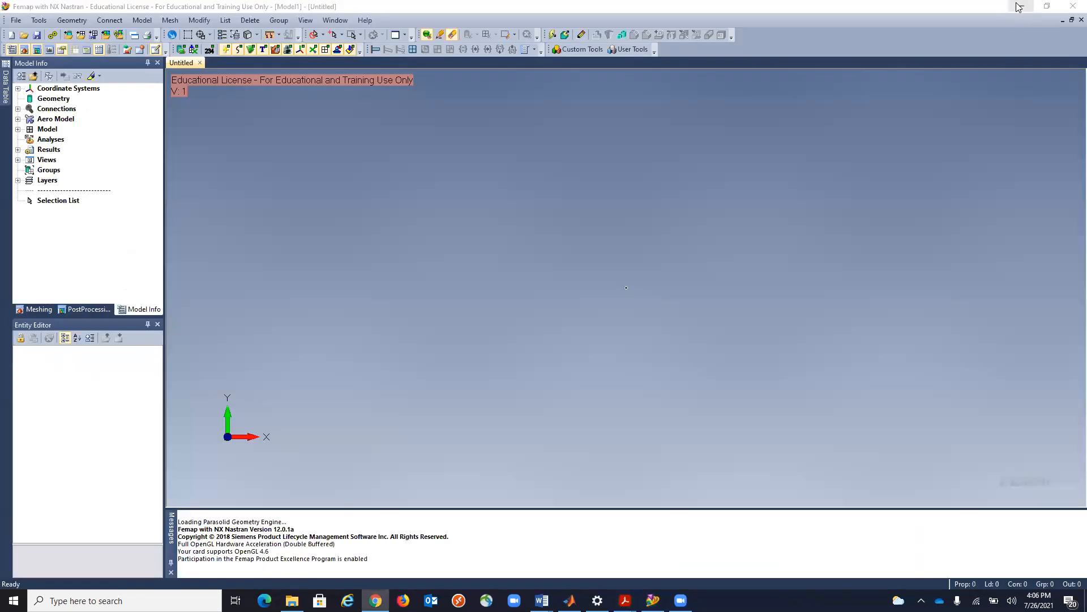
{"action": "left_click", "coordinate": [18, 129]}
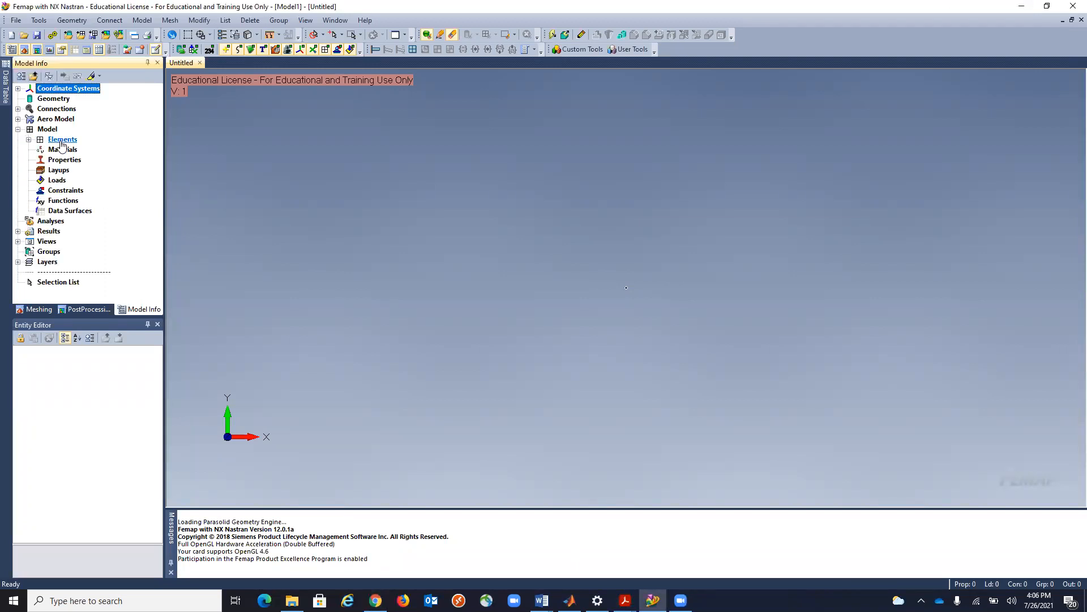
{"action": "right_click", "coordinate": [64, 160]}
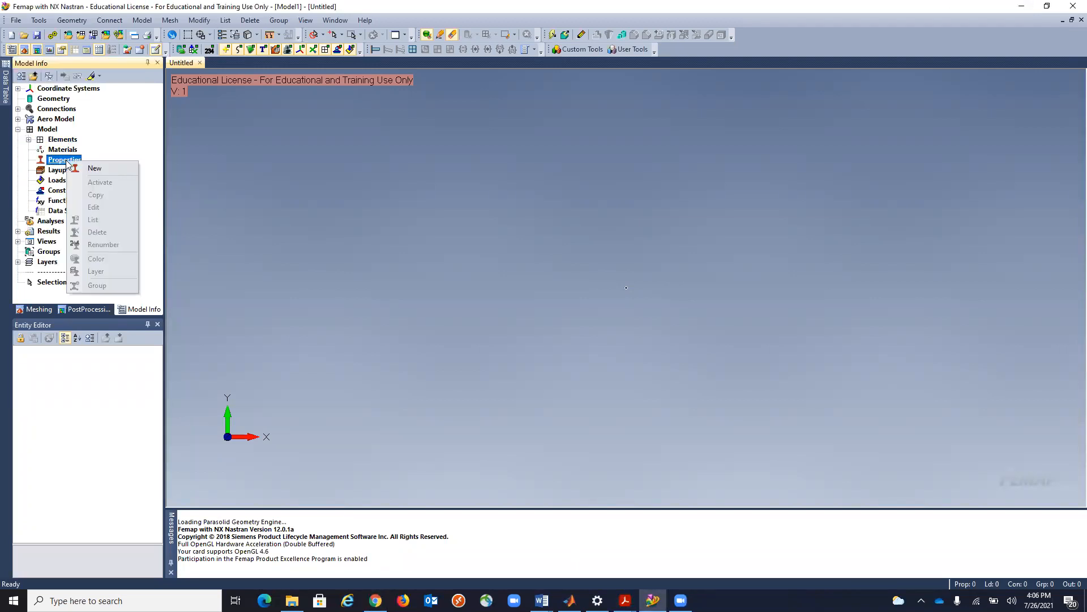
{"action": "left_click", "coordinate": [95, 170]}
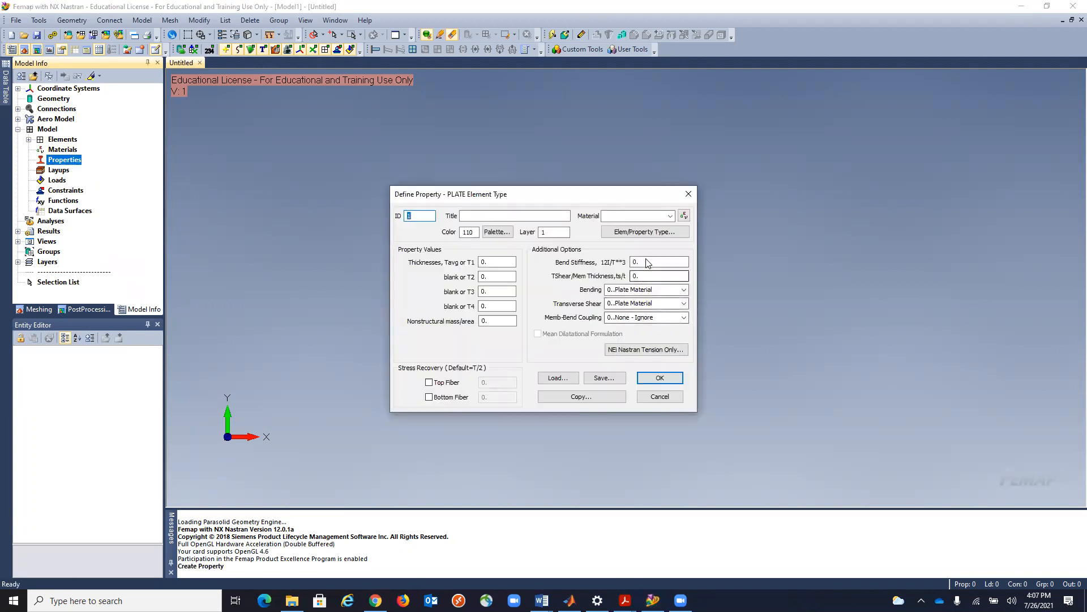
{"action": "left_click", "coordinate": [657, 232]}
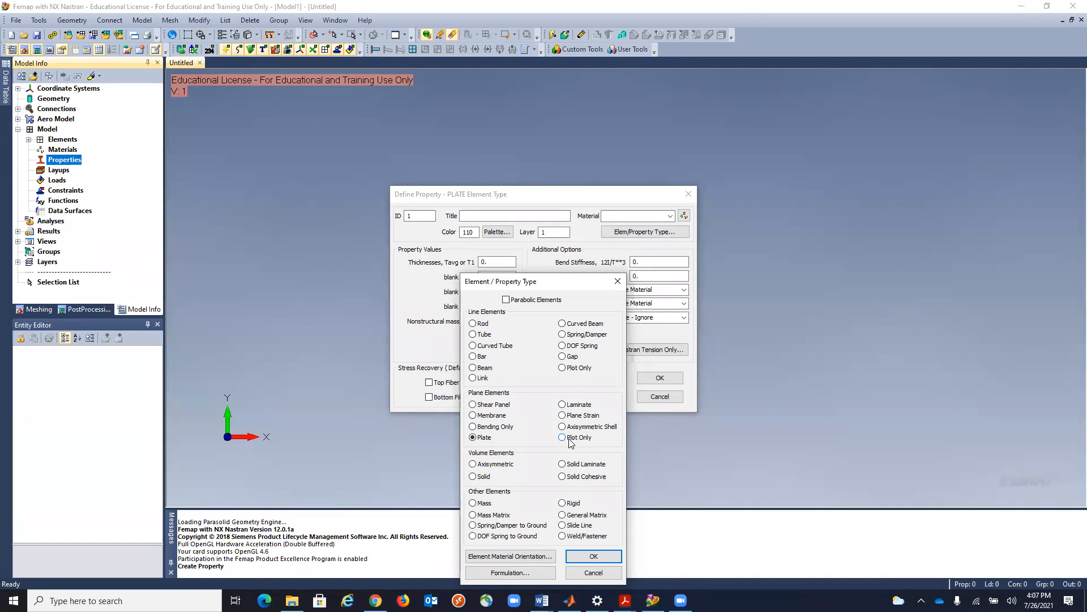
{"action": "left_click", "coordinate": [473, 503]}
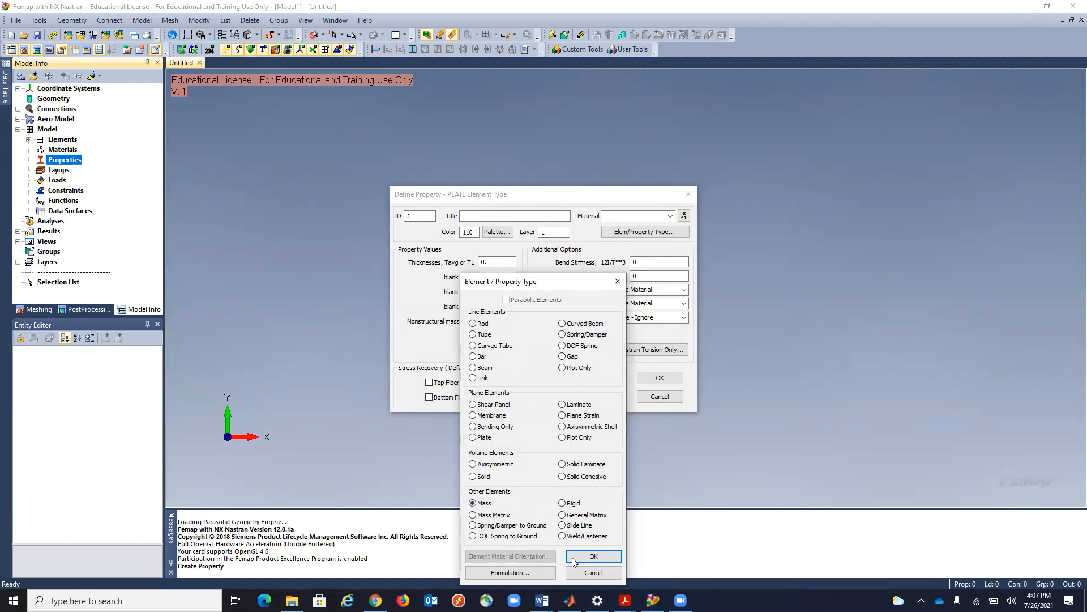
{"action": "left_click", "coordinate": [586, 551]}
{"action": "double_click", "coordinate": [473, 290]}
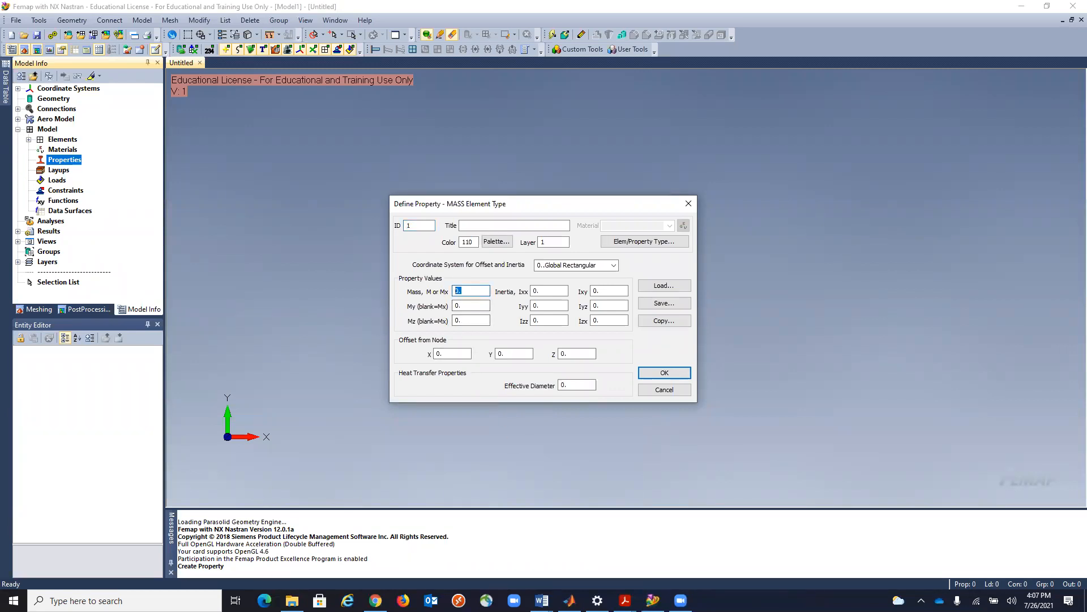
{"action": "left_click", "coordinate": [467, 226]}
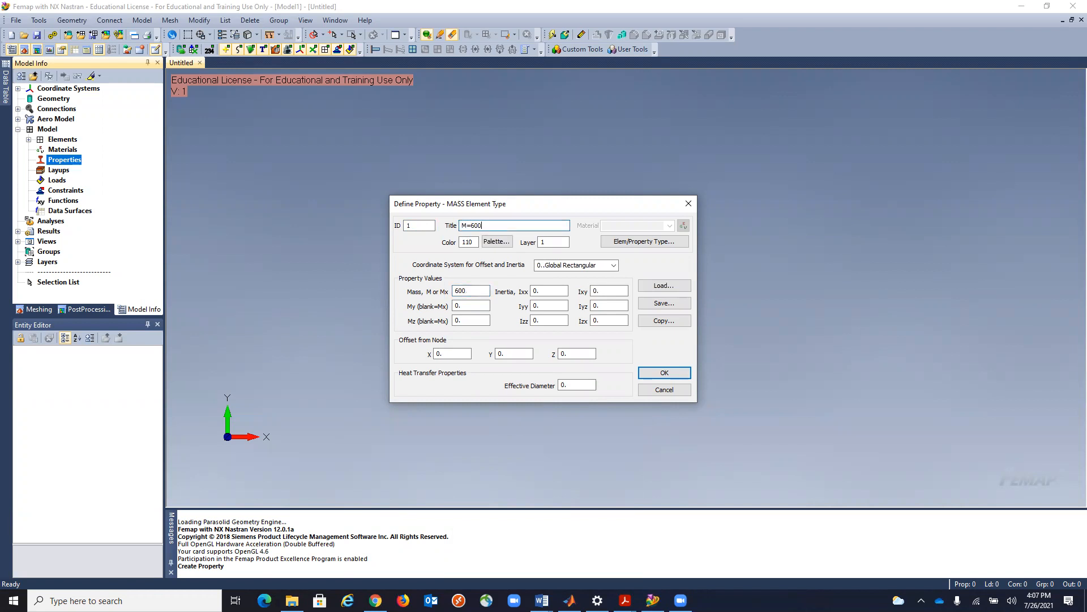
{"action": "left_click", "coordinate": [651, 373]}
Start a new property of the Spring/Damper element type, keeping CBUSH, and set its DOF 2 stiffness to 40e3.
{"action": "left_click", "coordinate": [28, 160]}
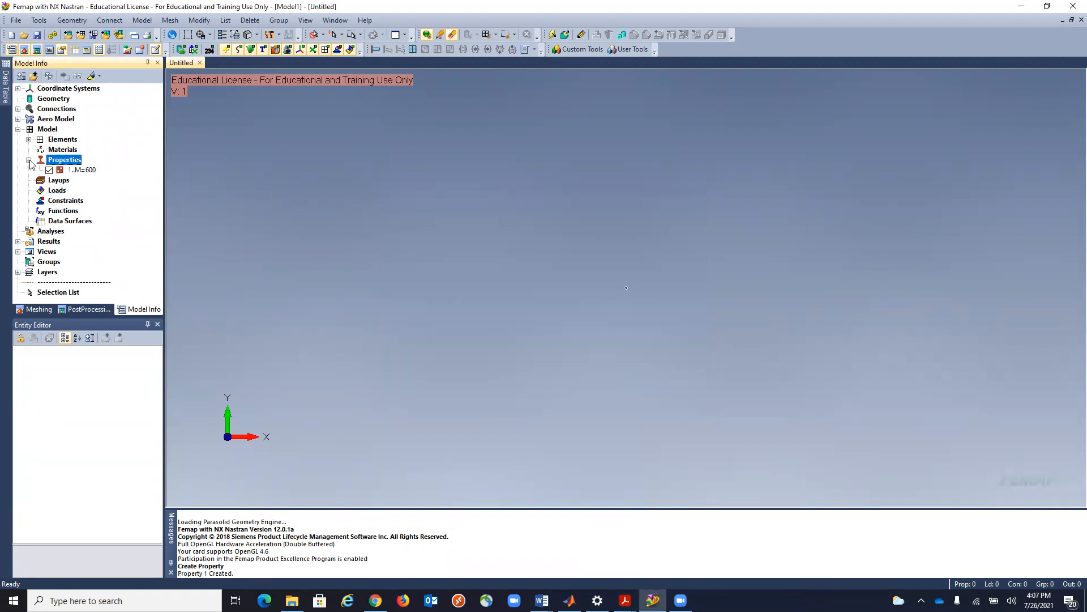
{"action": "right_click", "coordinate": [59, 162]}
{"action": "left_click", "coordinate": [84, 165]}
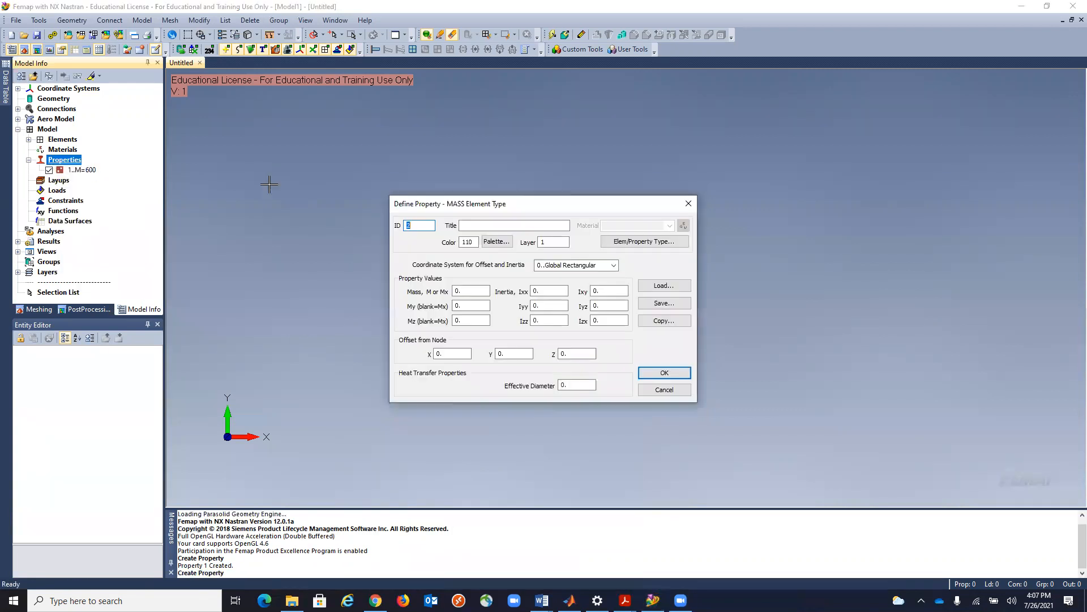
{"action": "left_click", "coordinate": [626, 243]}
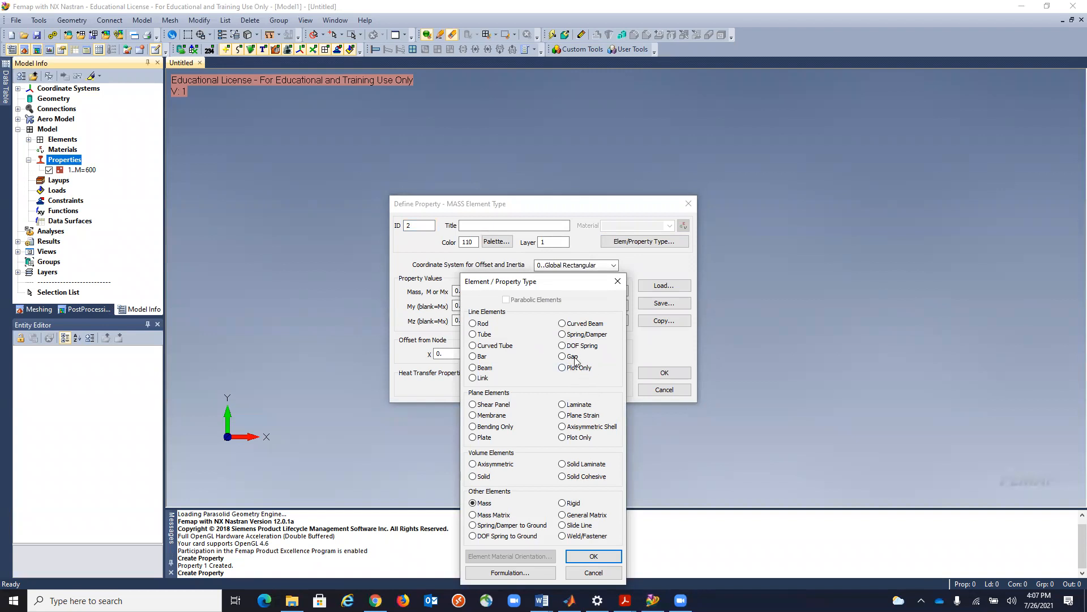
{"action": "left_click", "coordinate": [562, 334]}
{"action": "left_click", "coordinate": [587, 554]}
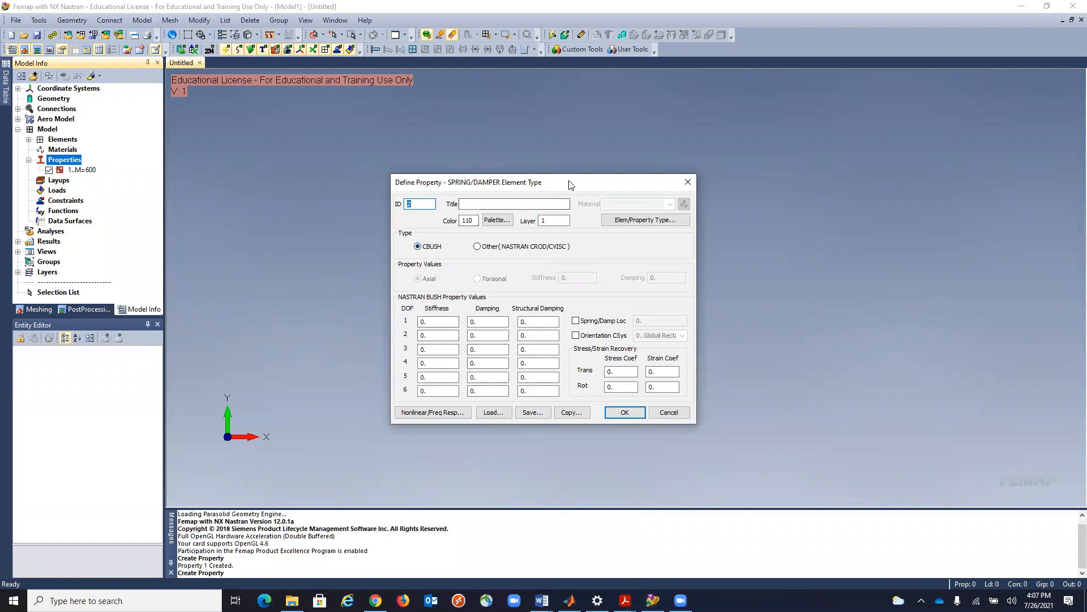
{"action": "left_click_drag", "start_coordinate": [538, 183], "coordinate": [789, 184]}
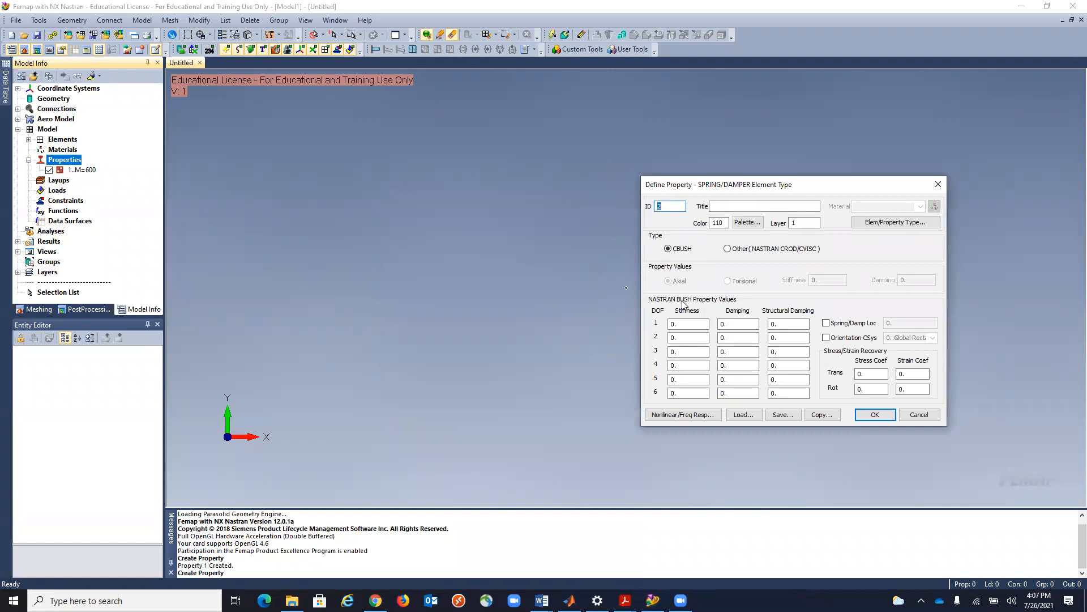
{"action": "left_click_drag", "start_coordinate": [684, 336], "coordinate": [670, 338]}
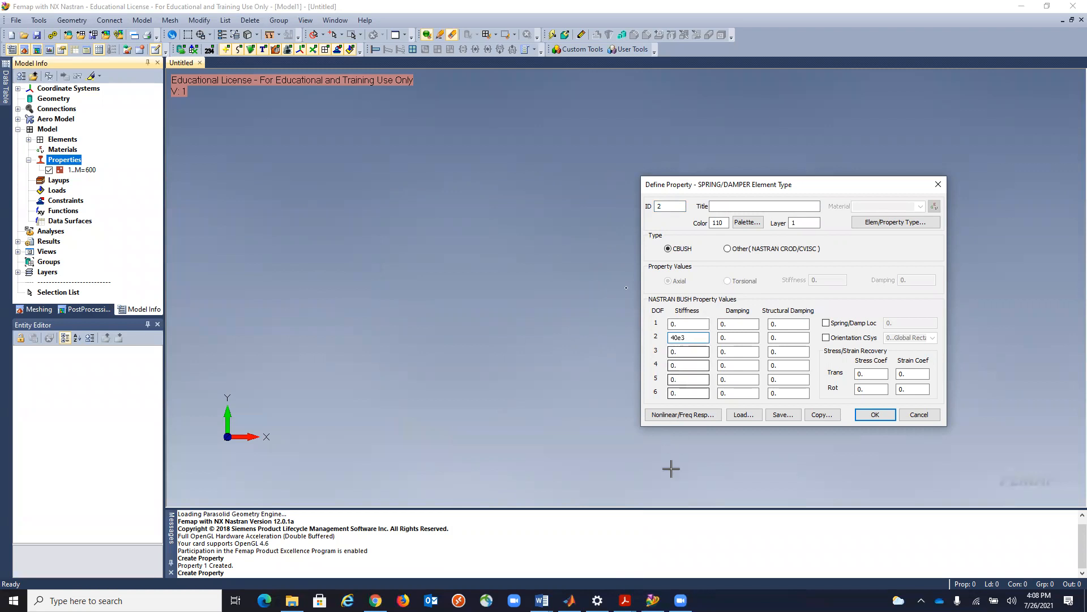
Switch to Lecture_13.pdf and check the Exercise 13 spring constant, damping, road data, masses and suspension diagram.
{"action": "left_click", "coordinate": [625, 600]}
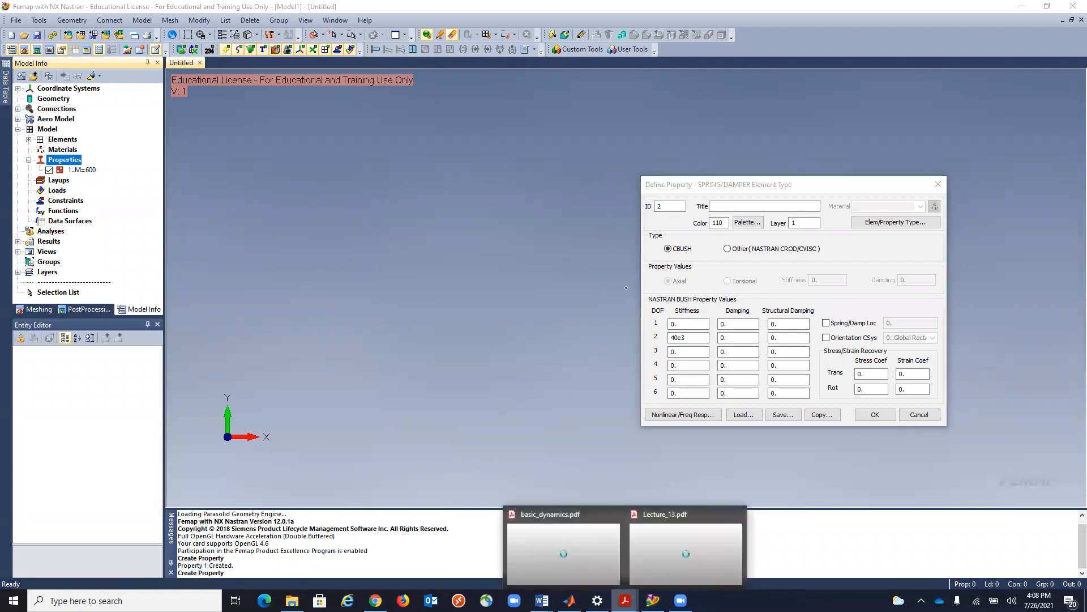
{"action": "left_click", "coordinate": [645, 574]}
{"action": "scroll", "coordinate": [399, 353], "scroll_direction": "up", "scroll_amount": 8}
{"action": "scroll", "coordinate": [398, 353], "scroll_direction": "up", "scroll_amount": 20}
{"action": "scroll", "coordinate": [399, 353], "scroll_direction": "up", "scroll_amount": 15}
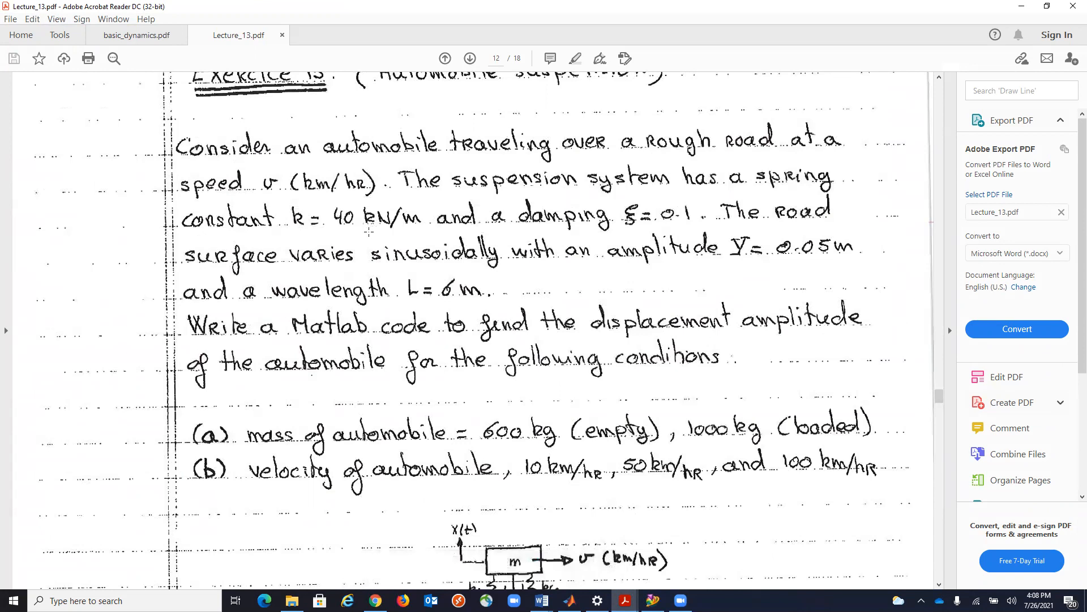
{"action": "scroll", "coordinate": [657, 225], "scroll_direction": "up", "scroll_amount": 2}
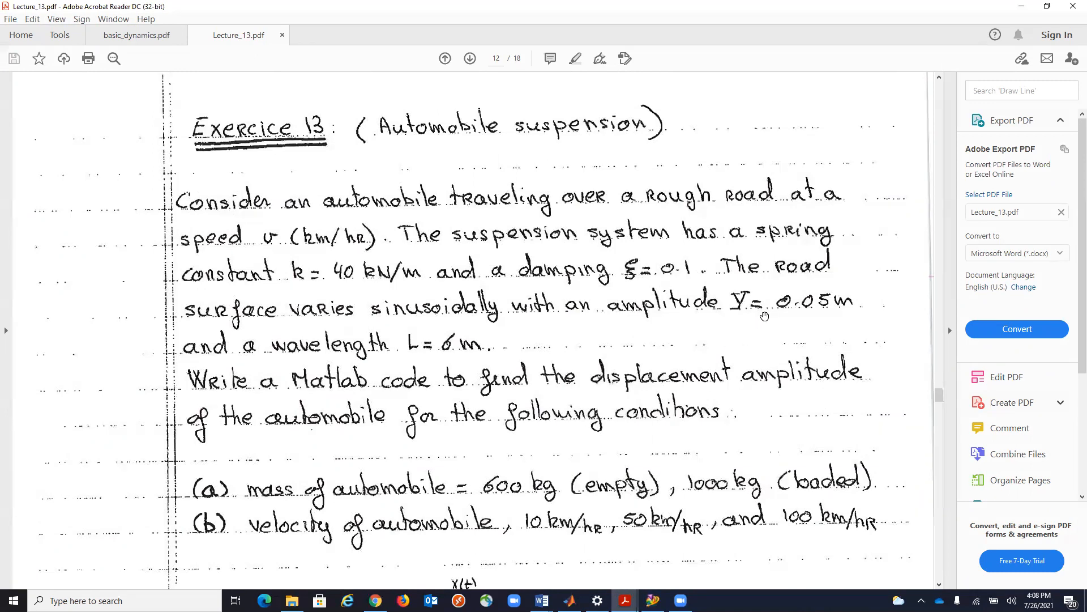
{"action": "scroll", "coordinate": [447, 426], "scroll_direction": "down", "scroll_amount": 5}
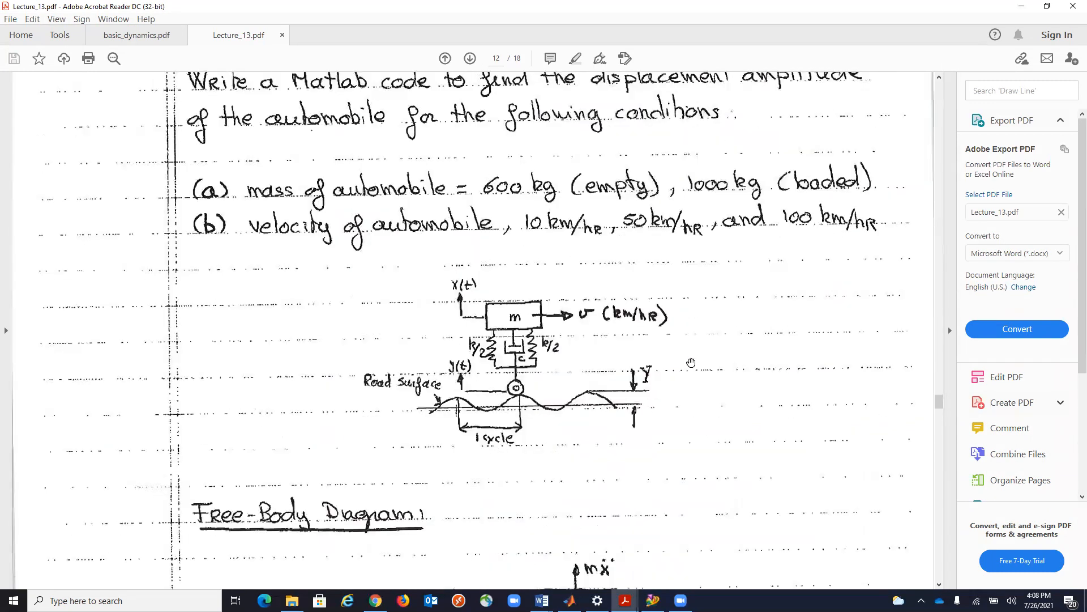
{"action": "scroll", "coordinate": [693, 359], "scroll_direction": "up", "scroll_amount": 5}
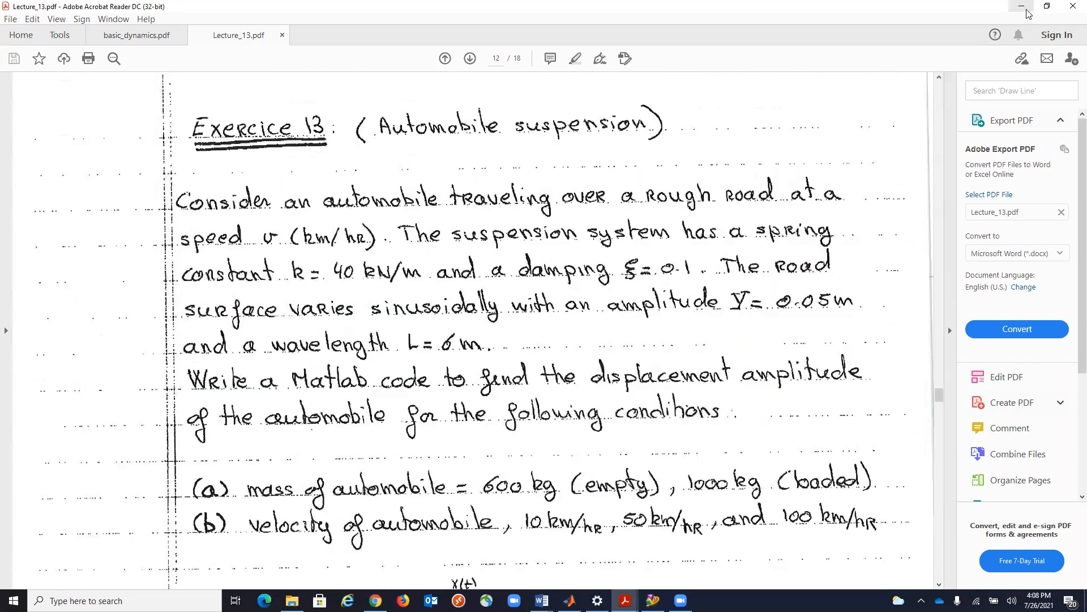
{"action": "left_click", "coordinate": [1021, 6]}
Orient the spring/damper property by the Global Rectangular coordinate system and finish creating it without starting another property.
{"action": "type", "text": "3"}
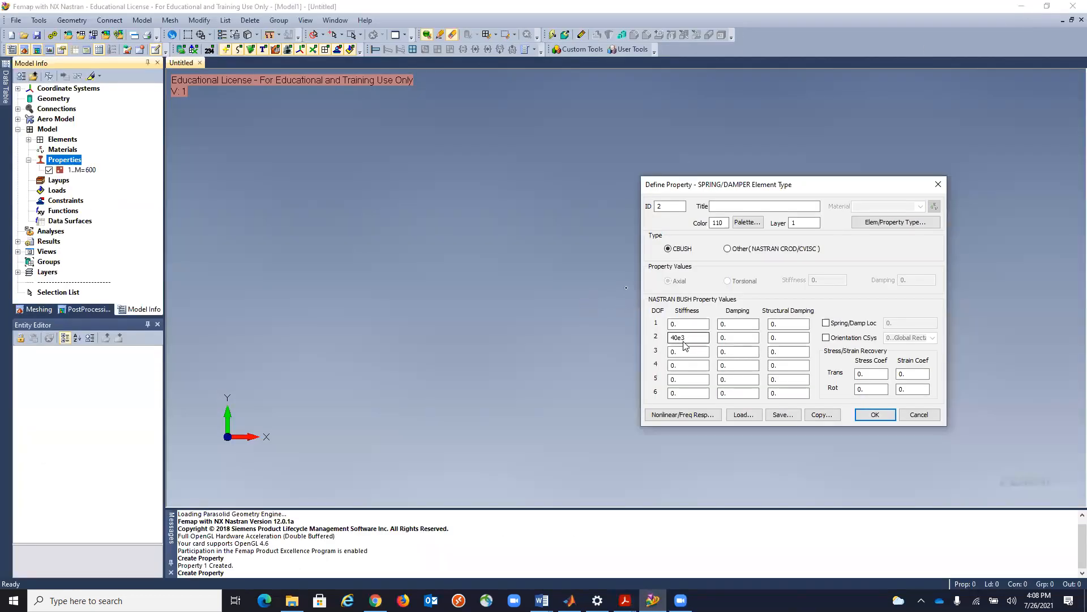
{"action": "key", "text": "Tab"}
{"action": "left_click", "coordinate": [875, 415]}
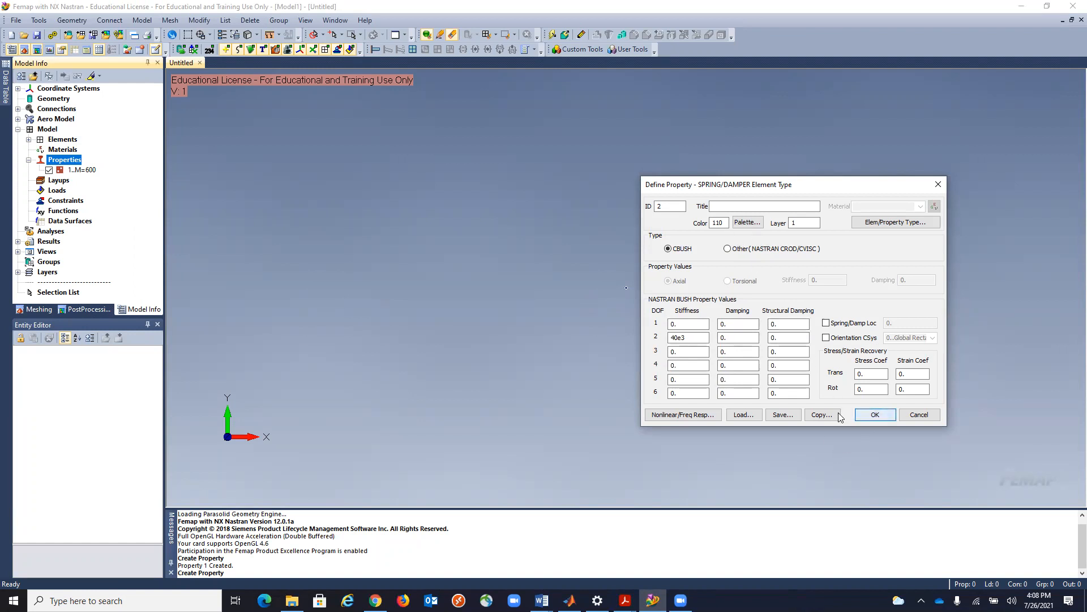
{"action": "left_click", "coordinate": [825, 338]}
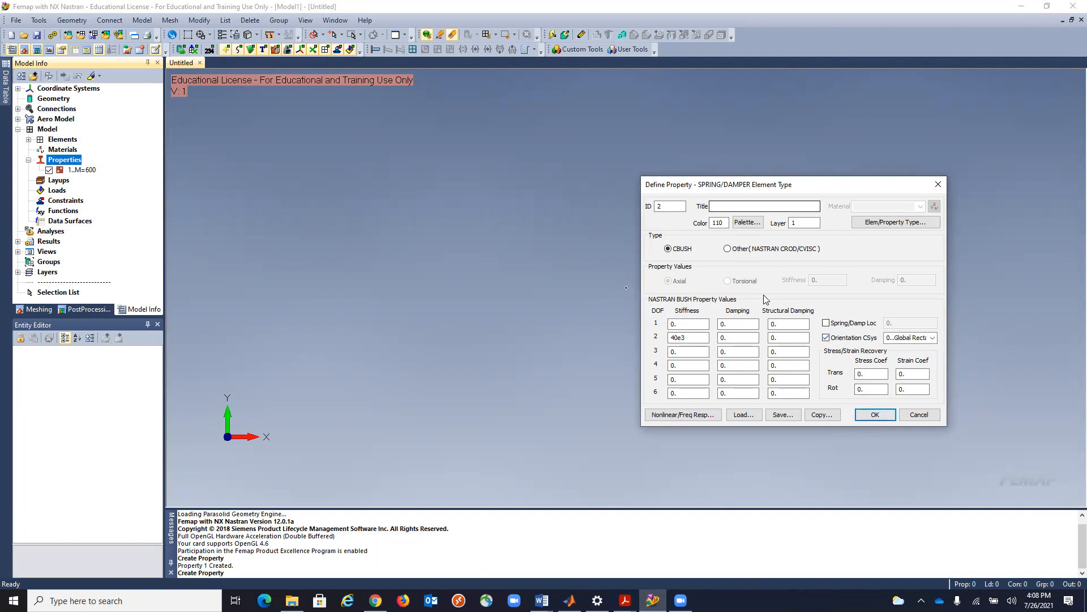
{"action": "left_click", "coordinate": [874, 415]}
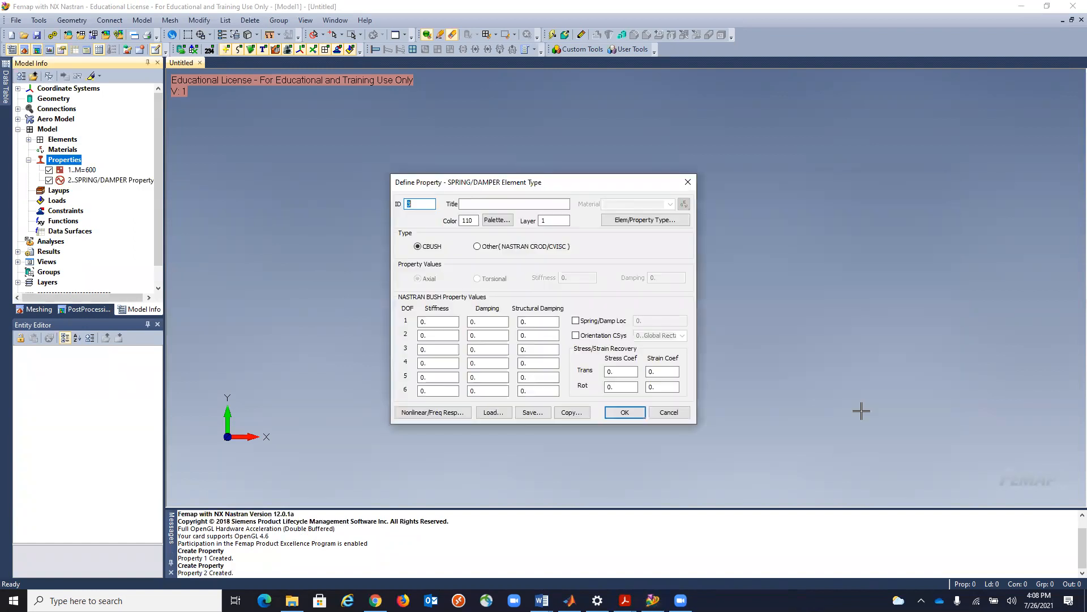
{"action": "left_click", "coordinate": [668, 412]}
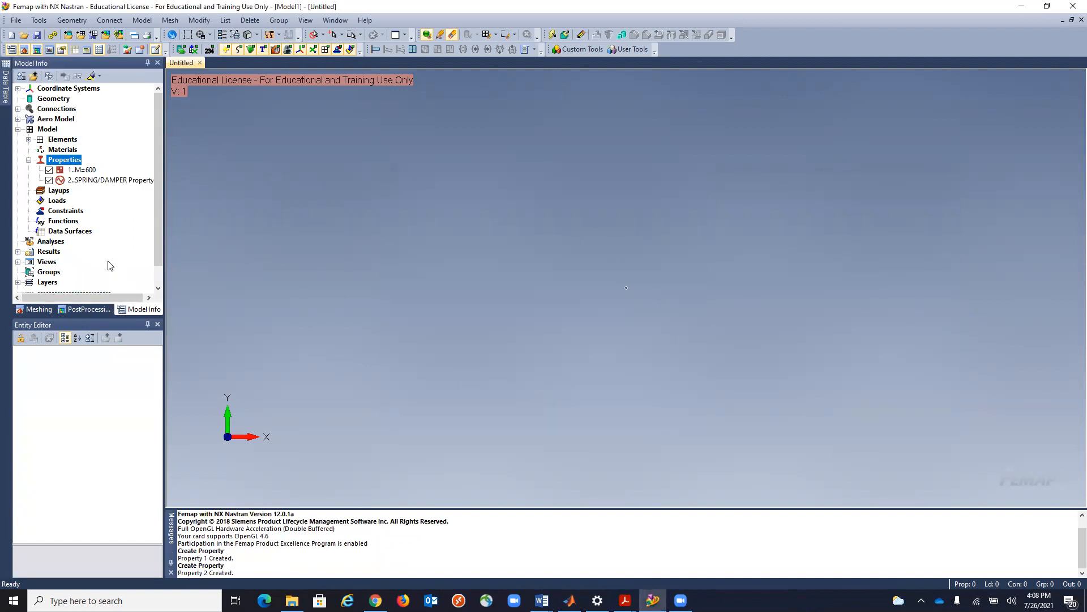
Start a new function of type vs. Time and title it Sine Road Function.
{"action": "right_click", "coordinate": [65, 222]}
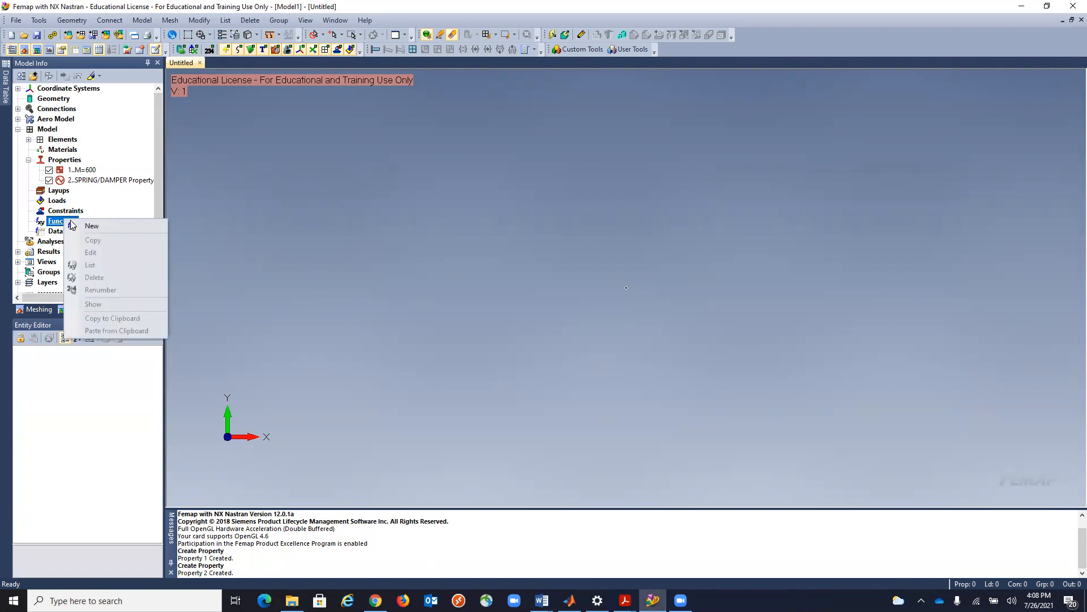
{"action": "left_click", "coordinate": [94, 224]}
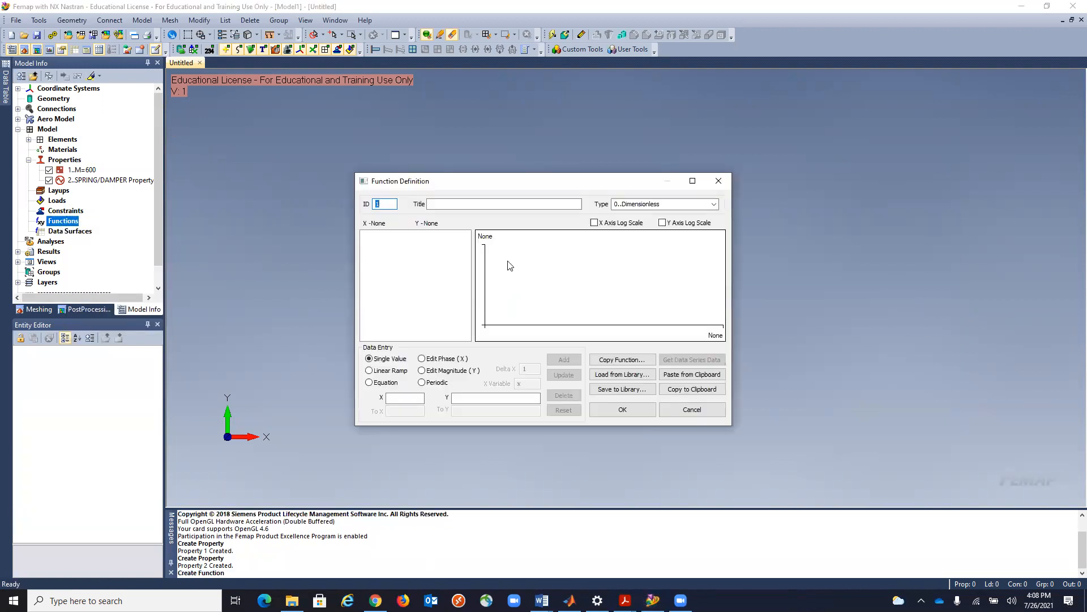
{"action": "left_click", "coordinate": [714, 205]}
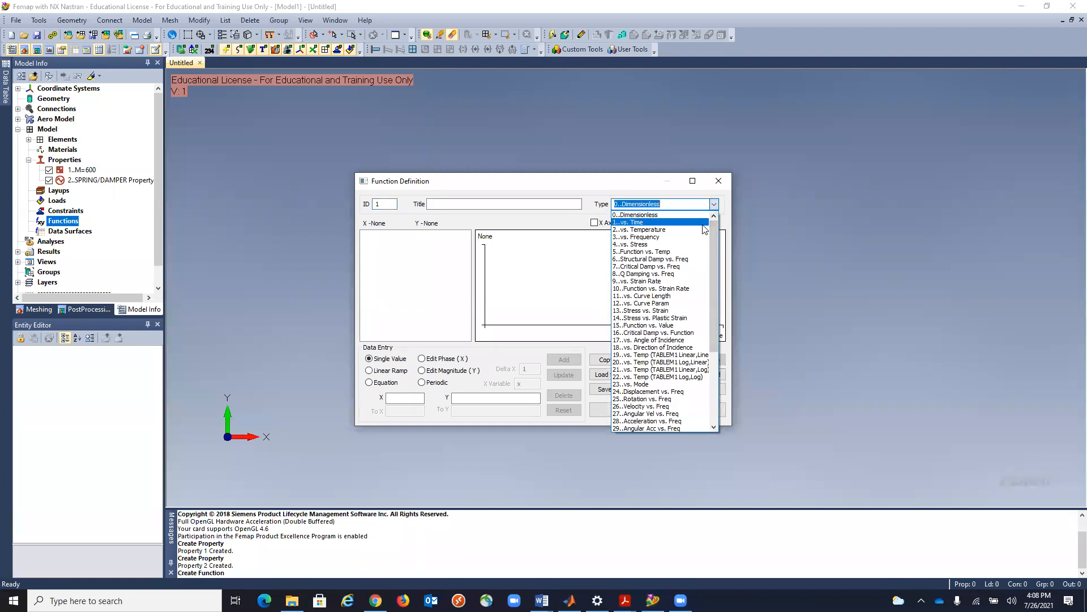
{"action": "left_click", "coordinate": [703, 223]}
{"action": "left_click", "coordinate": [504, 204]}
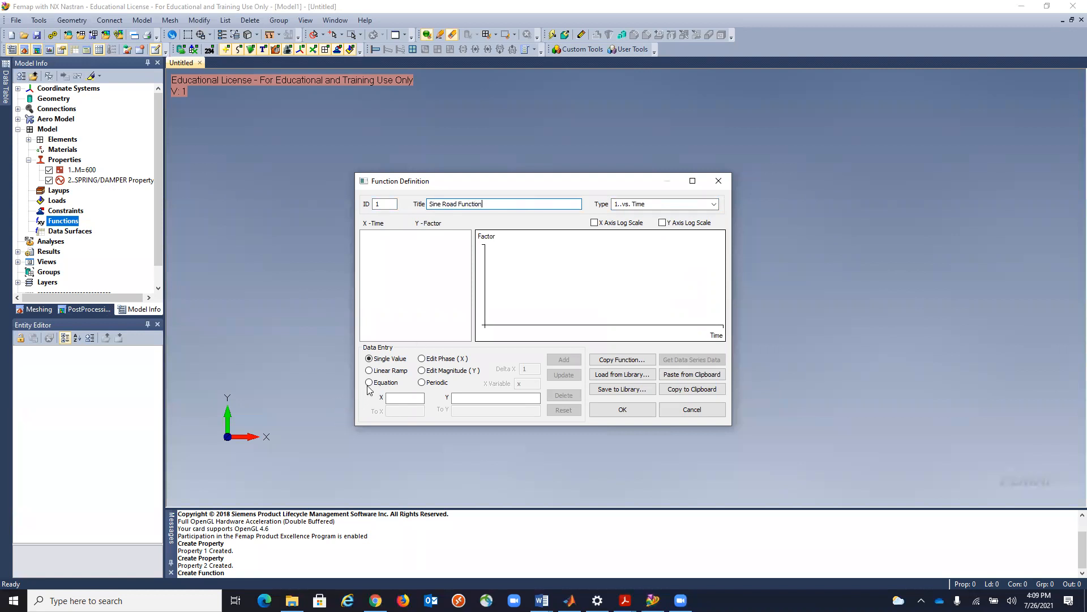
Use equation data entry with X from 0 to 5.4 and Delta X 1/200, and begin the Y expression with sin(360*.
{"action": "left_click", "coordinate": [368, 383]}
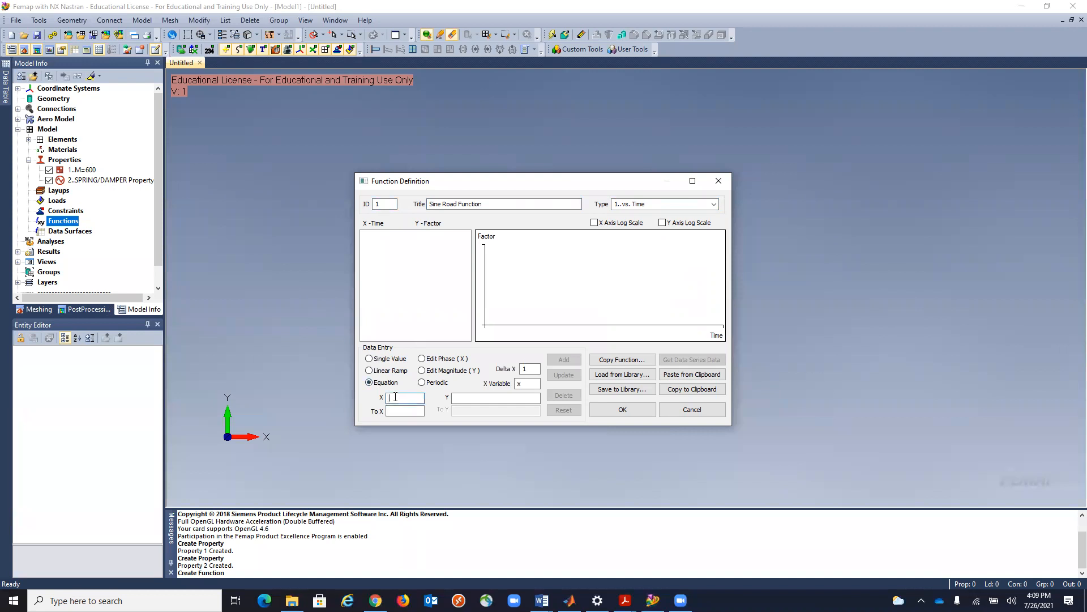
{"action": "left_click", "coordinate": [395, 397]}
{"action": "type", "text": "0"}
{"action": "left_click", "coordinate": [403, 412]}
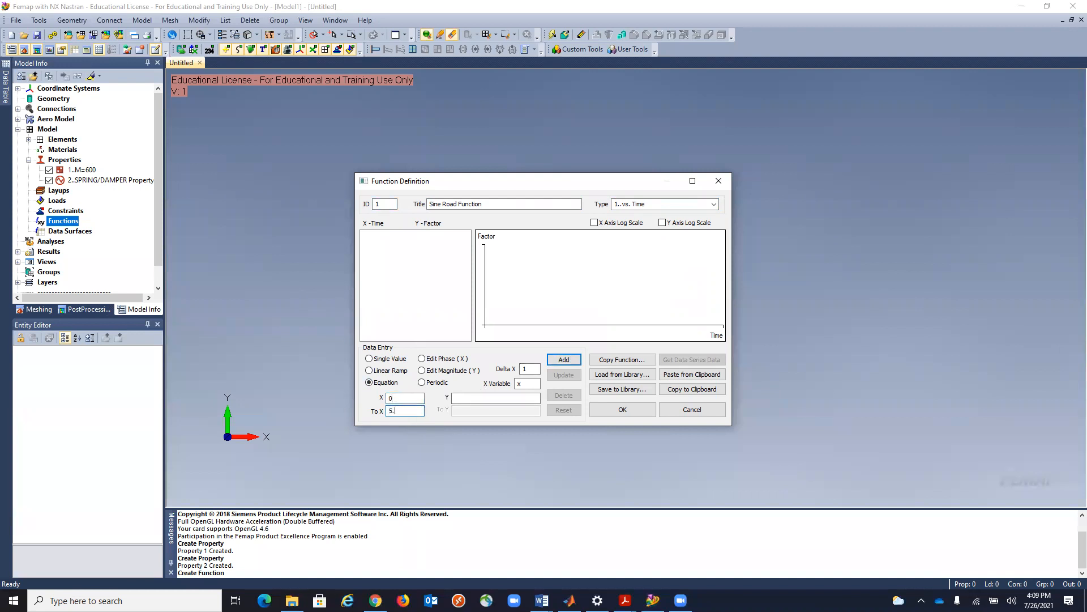
{"action": "left_click", "coordinate": [530, 369]}
{"action": "left_click", "coordinate": [462, 398]}
{"action": "left_click", "coordinate": [462, 398]}
Look up the road forcing frequency calculation in Lecture_13.pdf, under how to determine Ω.
{"action": "mouse_move", "coordinate": [570, 600]}
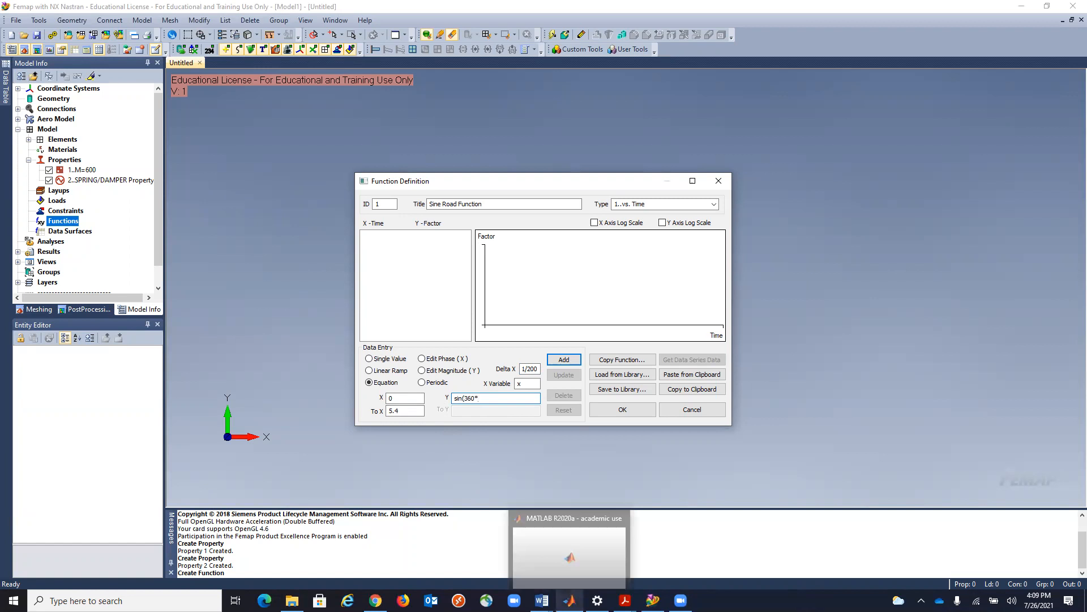
{"action": "left_click", "coordinate": [578, 574]}
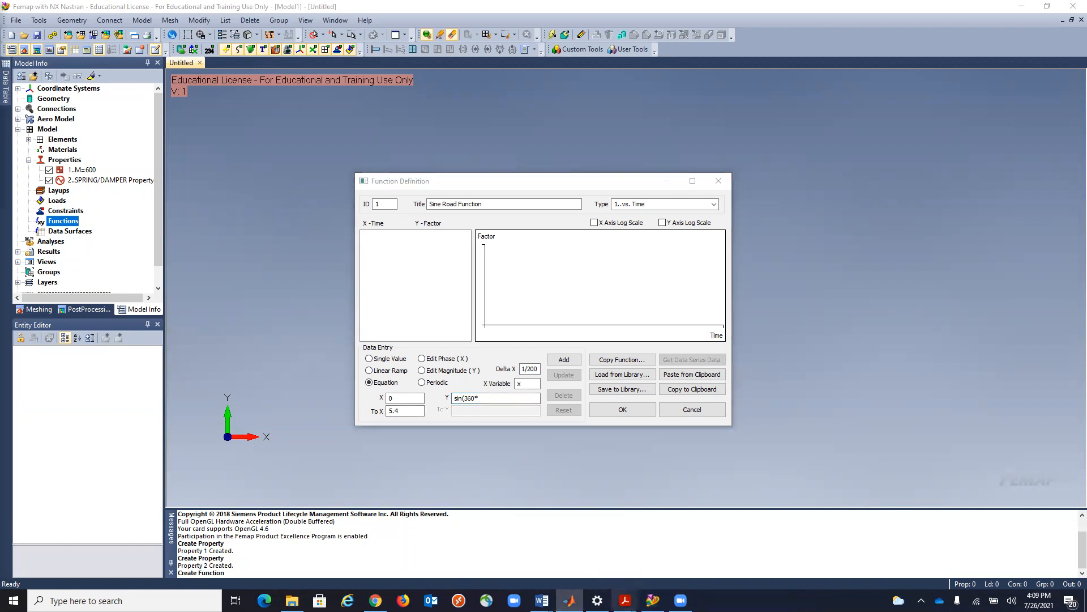
{"action": "mouse_move", "coordinate": [626, 599]}
{"action": "left_click", "coordinate": [674, 550]}
{"action": "scroll", "coordinate": [534, 447], "scroll_direction": "down", "scroll_amount": 2}
{"action": "scroll", "coordinate": [534, 447], "scroll_direction": "down", "scroll_amount": 20}
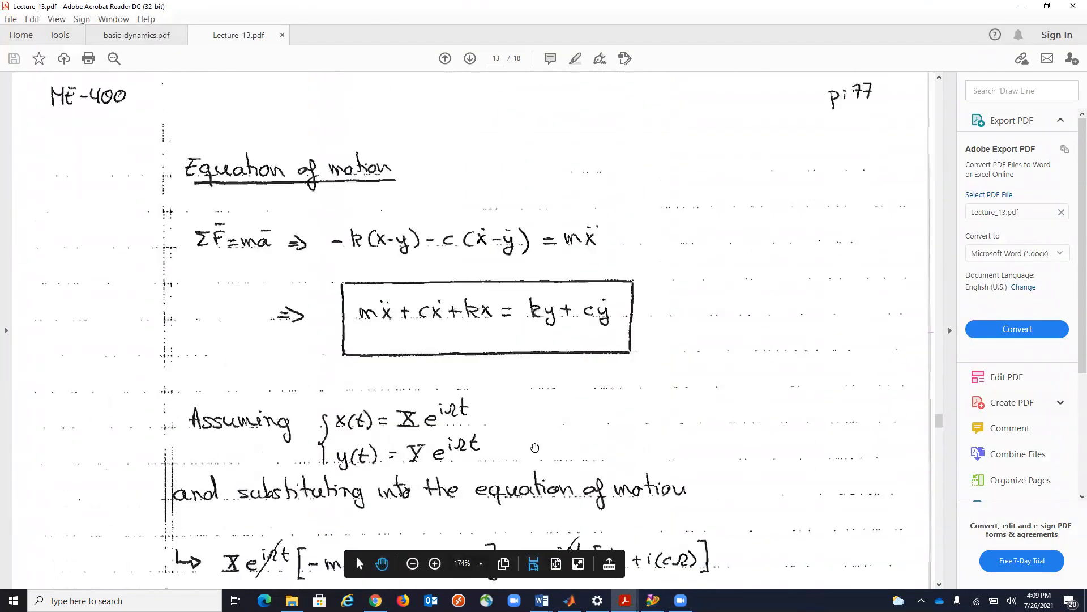
{"action": "scroll", "coordinate": [535, 447], "scroll_direction": "down", "scroll_amount": 20}
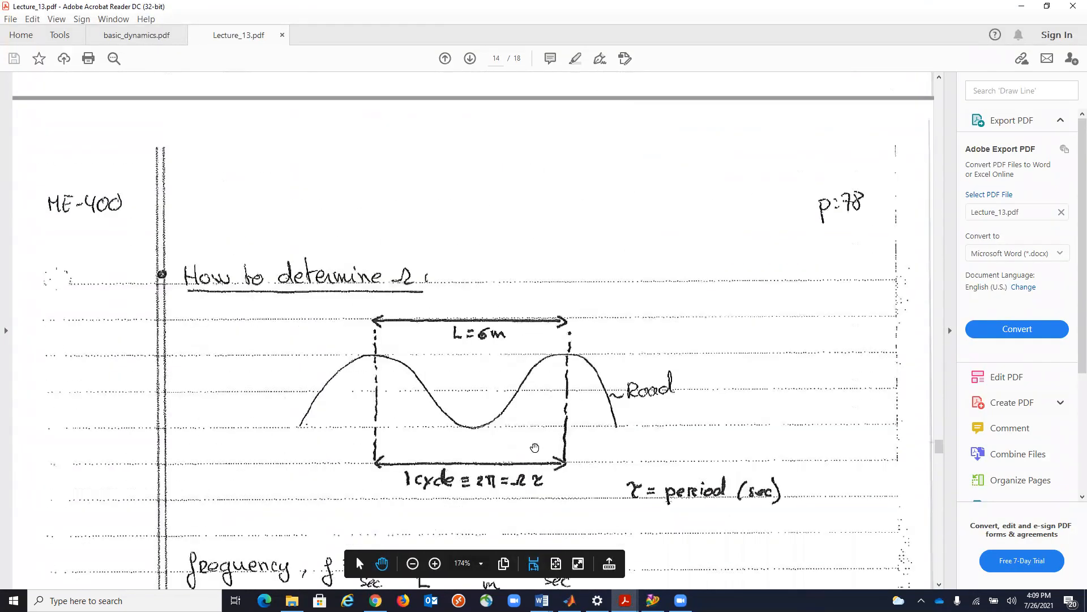
{"action": "scroll", "coordinate": [561, 407], "scroll_direction": "down", "scroll_amount": 4}
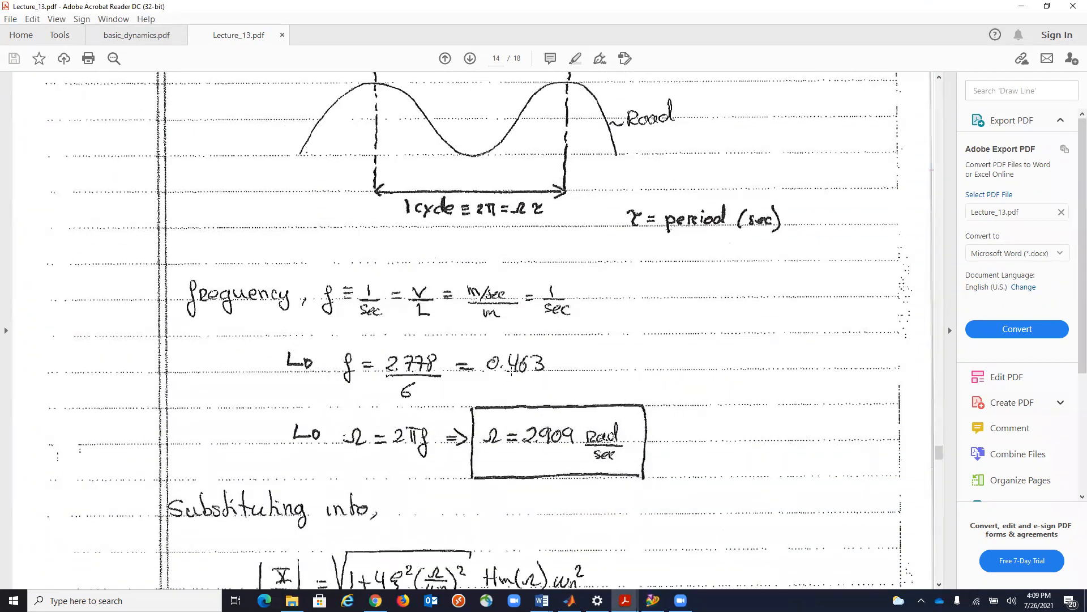
{"action": "left_click", "coordinate": [1023, 7]}
Complete the Y expression as sin(360*0.463*!x) and add the generated points to the road function.
{"action": "left_click", "coordinate": [489, 399]}
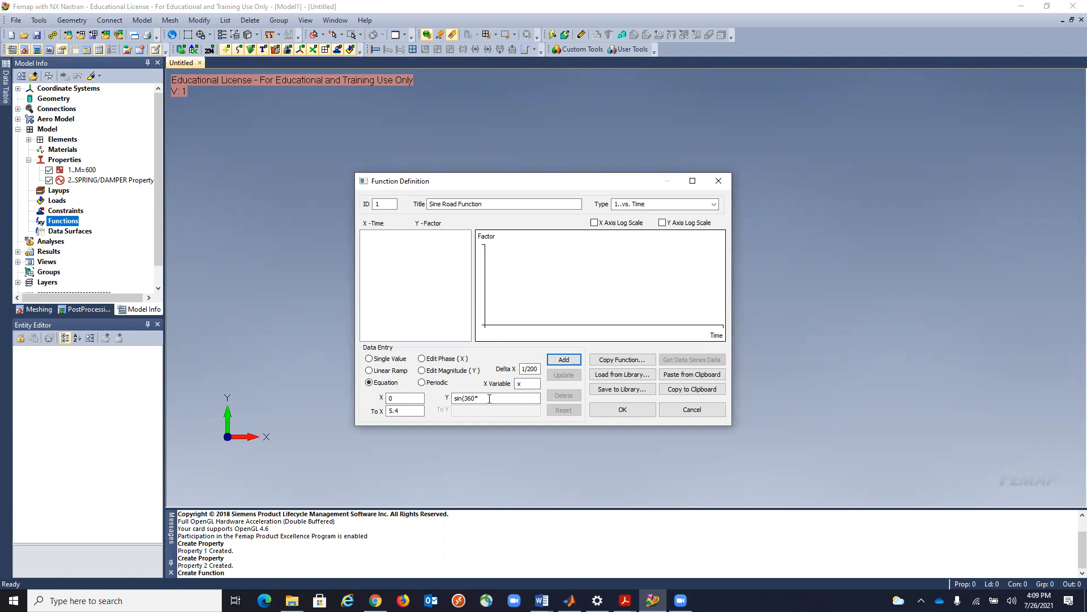
{"action": "left_click", "coordinate": [489, 398]}
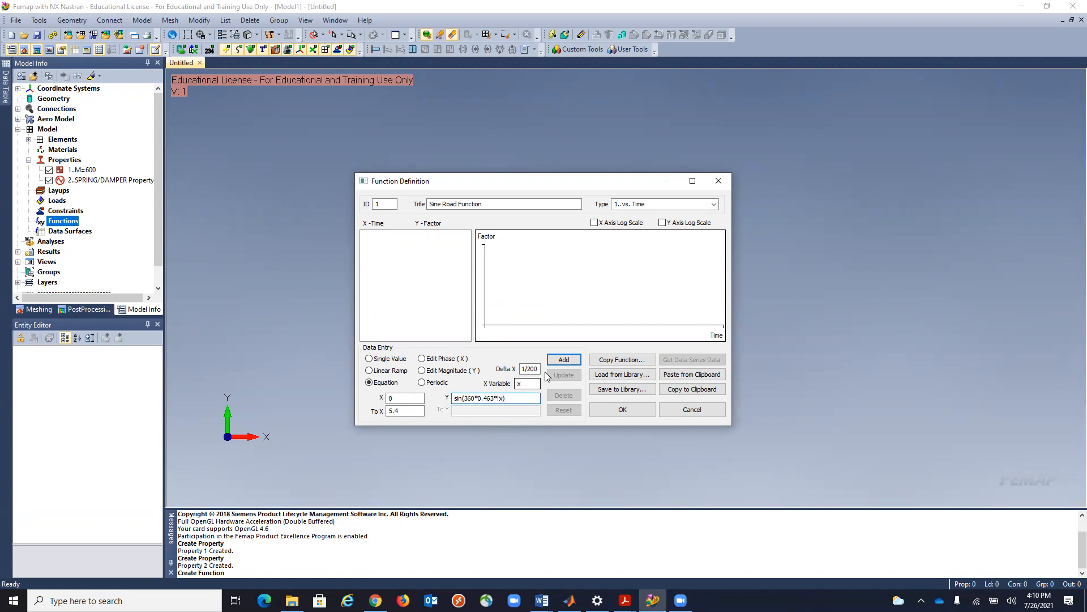
{"action": "left_click", "coordinate": [564, 362]}
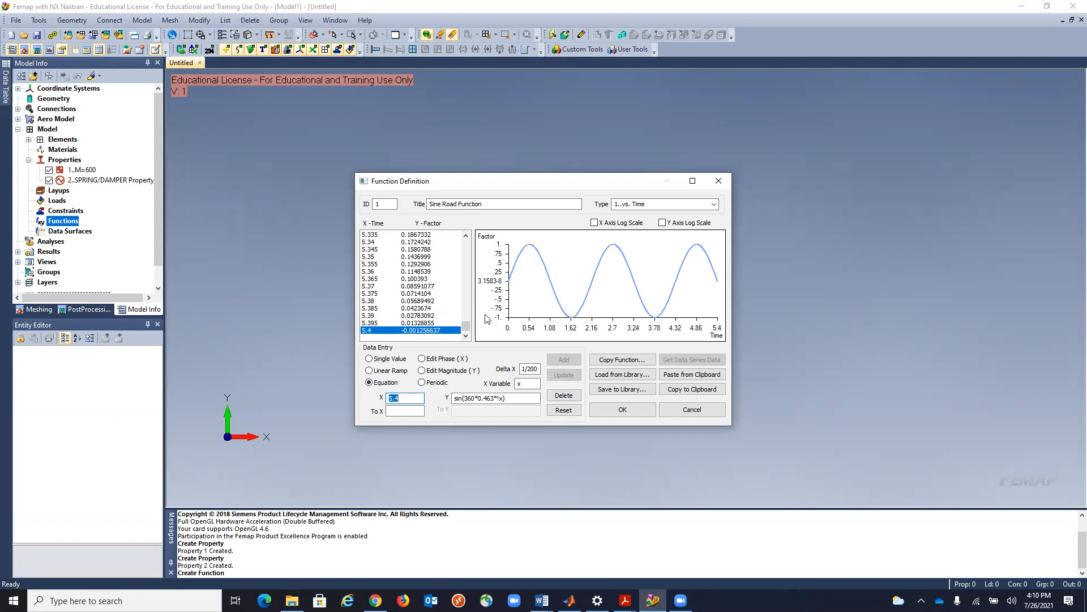
{"action": "left_click_drag", "start_coordinate": [465, 329], "coordinate": [444, 242]}
{"action": "left_click", "coordinate": [525, 384]}
{"action": "left_click", "coordinate": [412, 399]}
{"action": "left_click", "coordinate": [409, 410]}
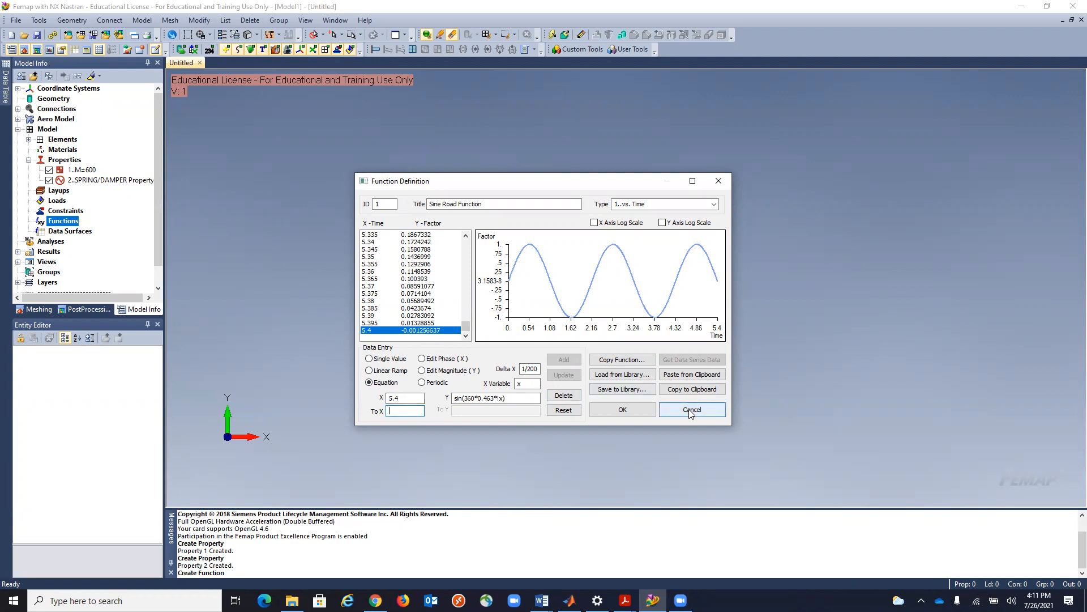
Add a single point at X 5.4005 with Y 0 to the end of the road function, and save the function.
{"action": "left_click", "coordinate": [422, 372]}
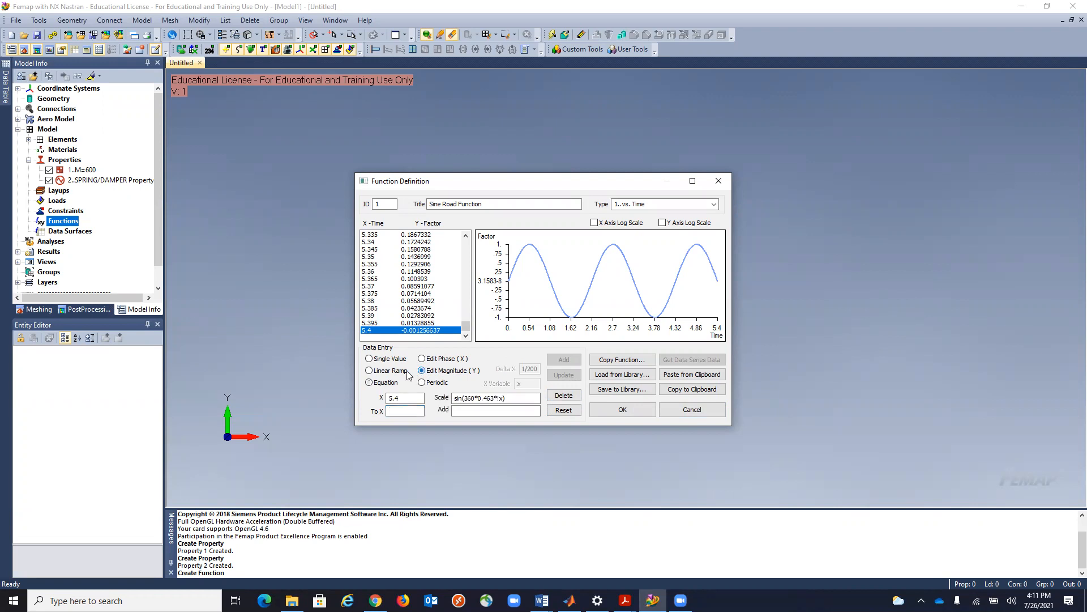
{"action": "left_click", "coordinate": [369, 359]}
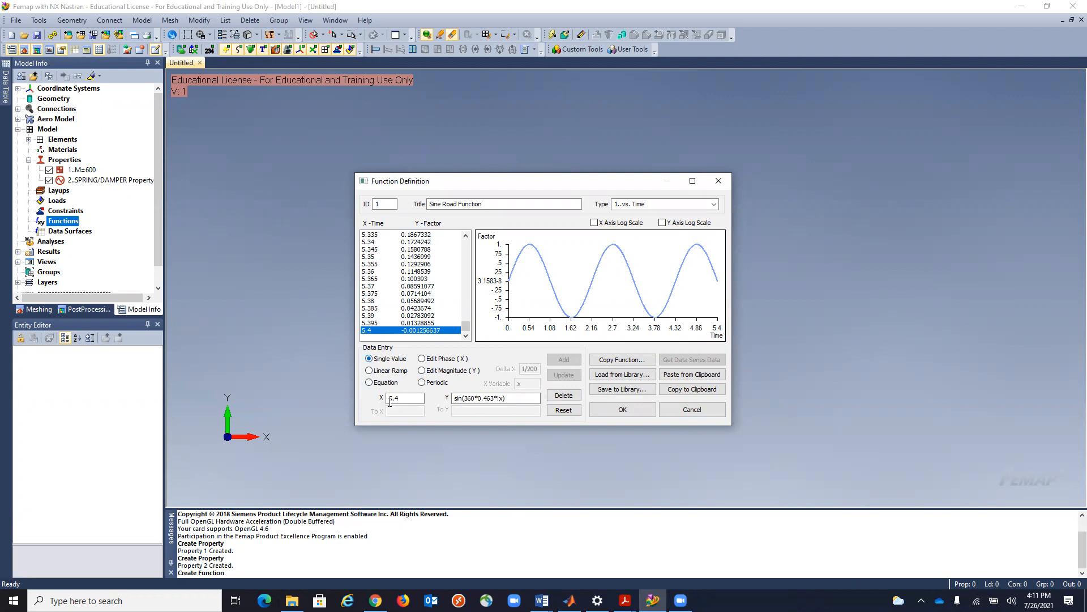
{"action": "left_click_drag", "start_coordinate": [401, 400], "coordinate": [382, 401]}
{"action": "type", "text": "5."}
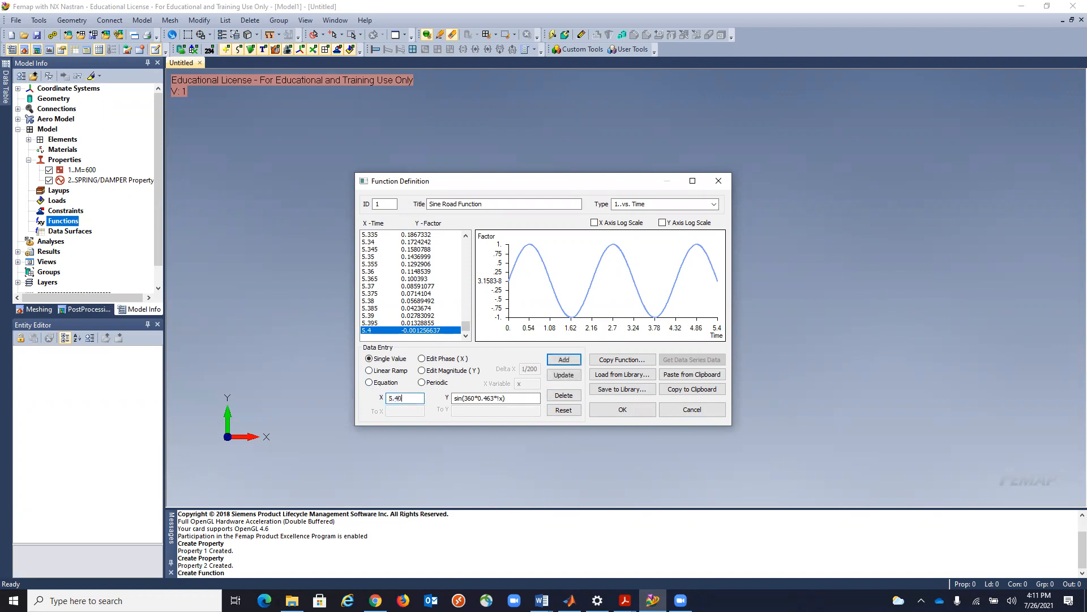
{"action": "left_click", "coordinate": [535, 398]}
{"action": "double_click", "coordinate": [495, 397]}
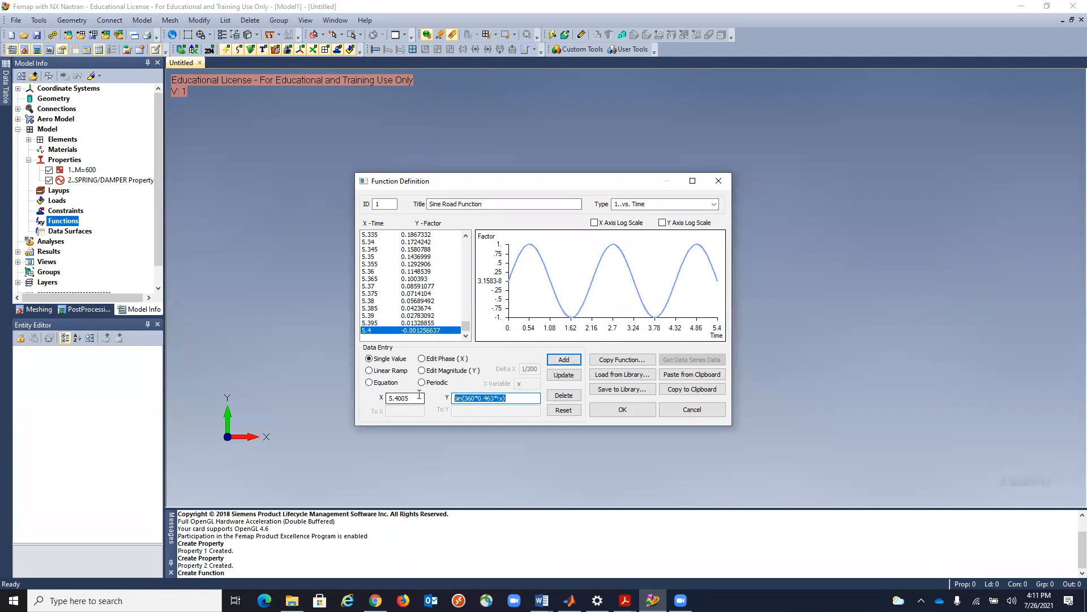
{"action": "type", "text": "0"}
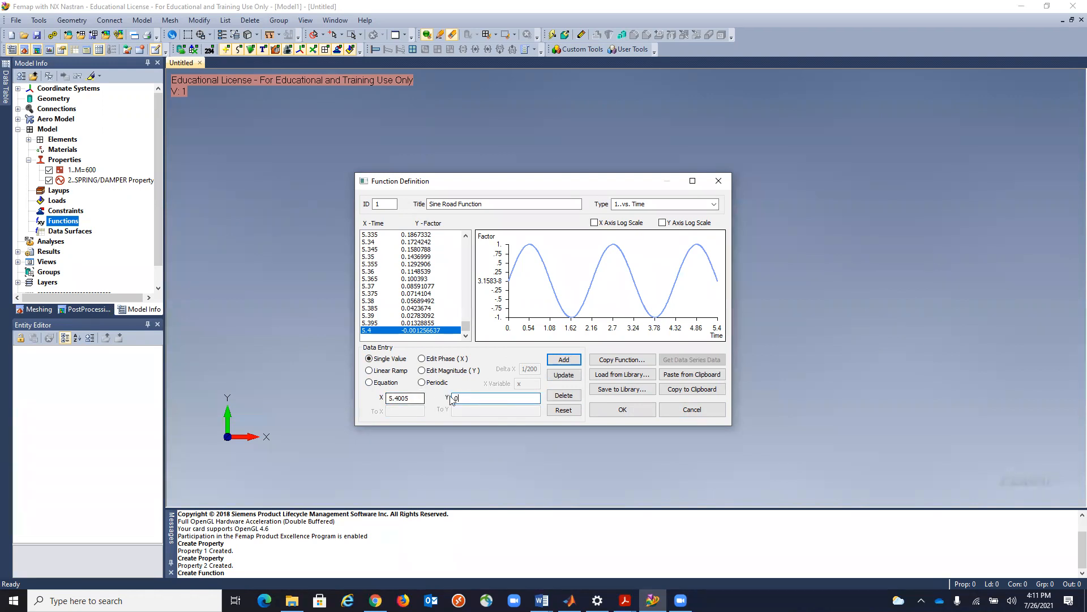
{"action": "left_click", "coordinate": [564, 361]}
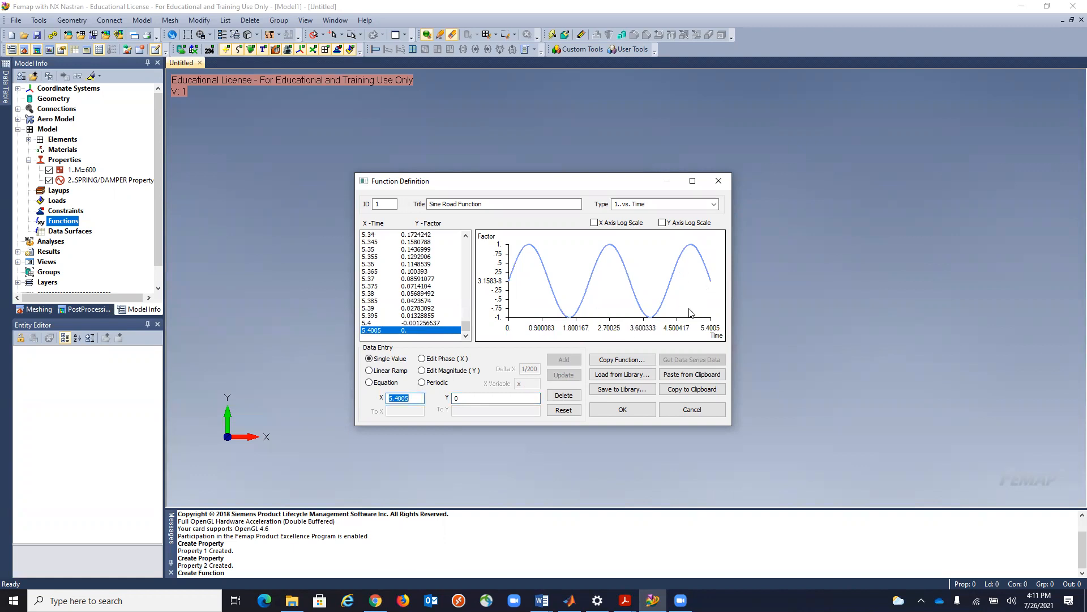
{"action": "left_click", "coordinate": [634, 412]}
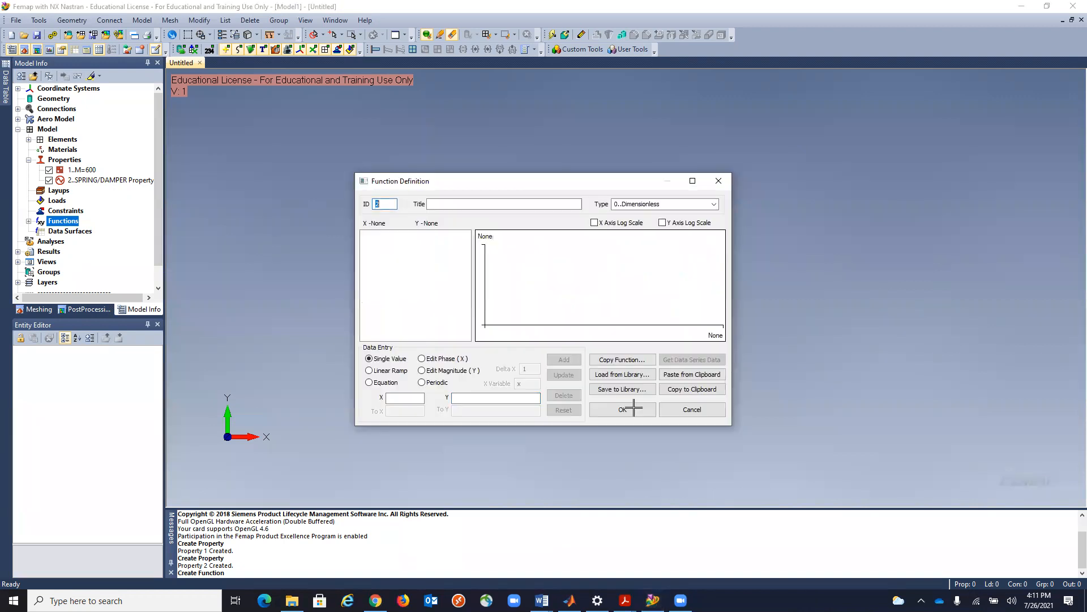
{"action": "left_click", "coordinate": [679, 409]}
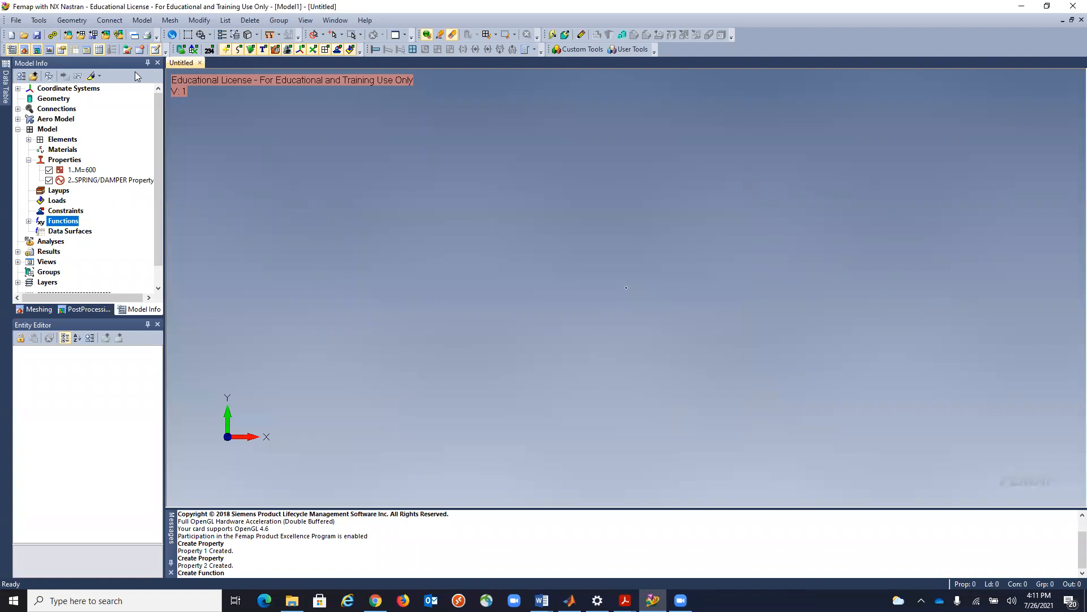
Create two nodes, one at the origin and one at X 0, Y 1, Z 0.
{"action": "left_click", "coordinate": [142, 20]}
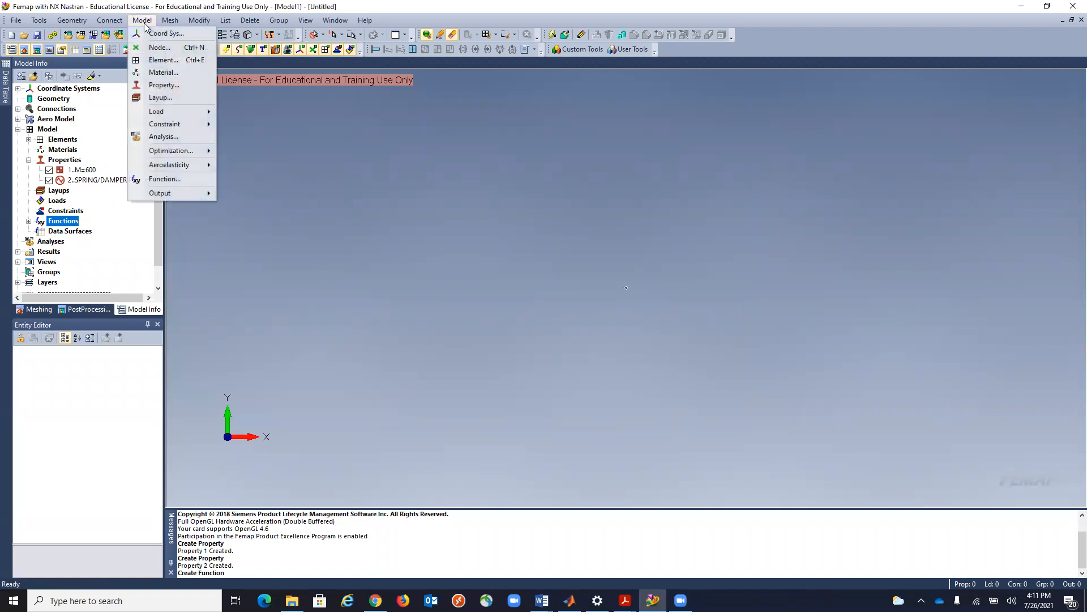
{"action": "left_click", "coordinate": [159, 48]}
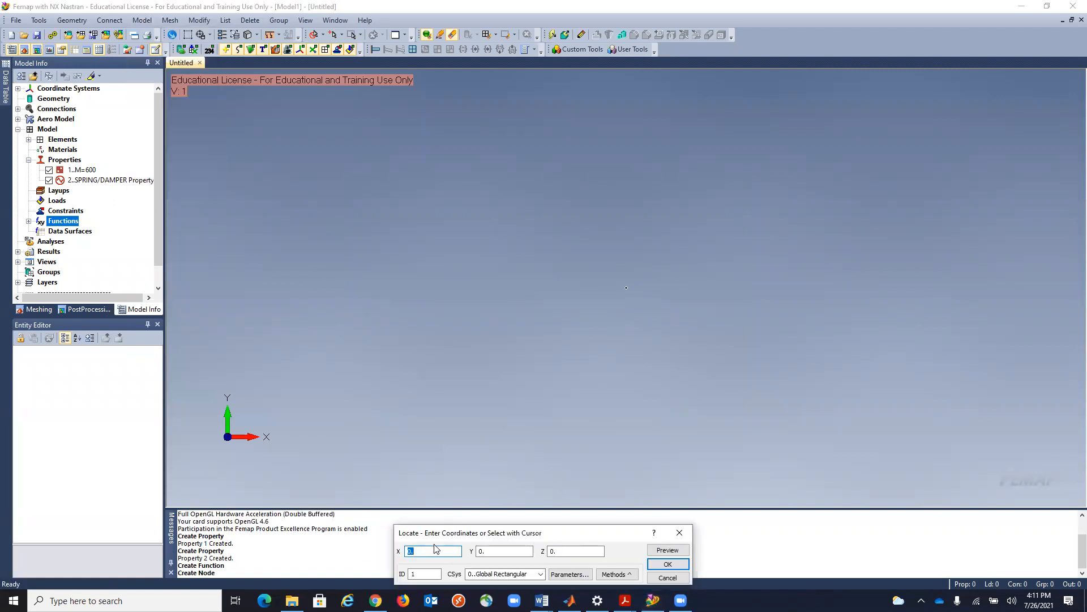
{"action": "left_click", "coordinate": [668, 565]}
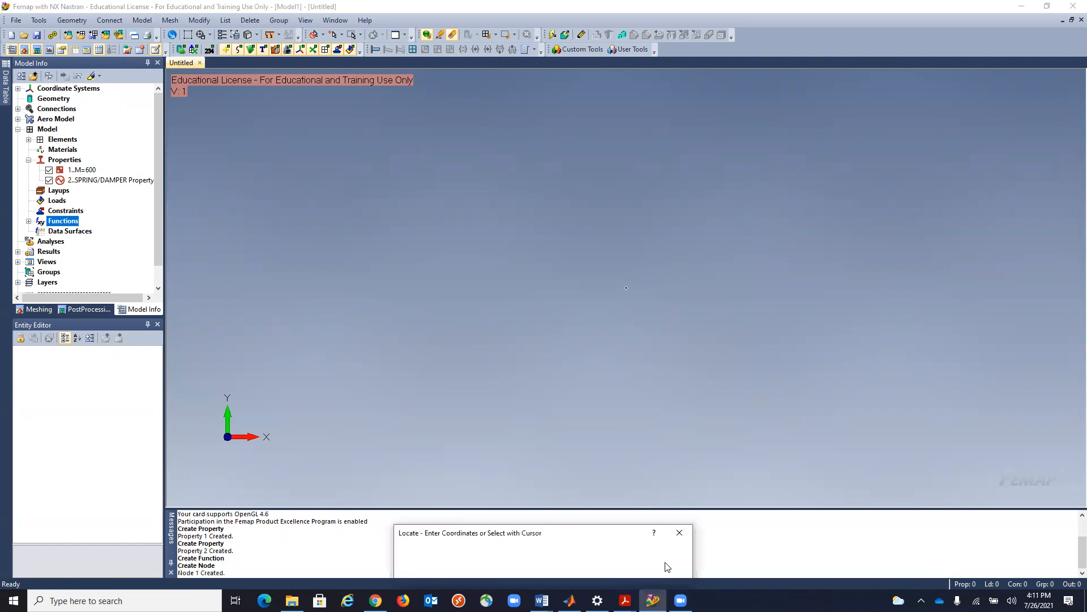
{"action": "key", "text": "Tab"}
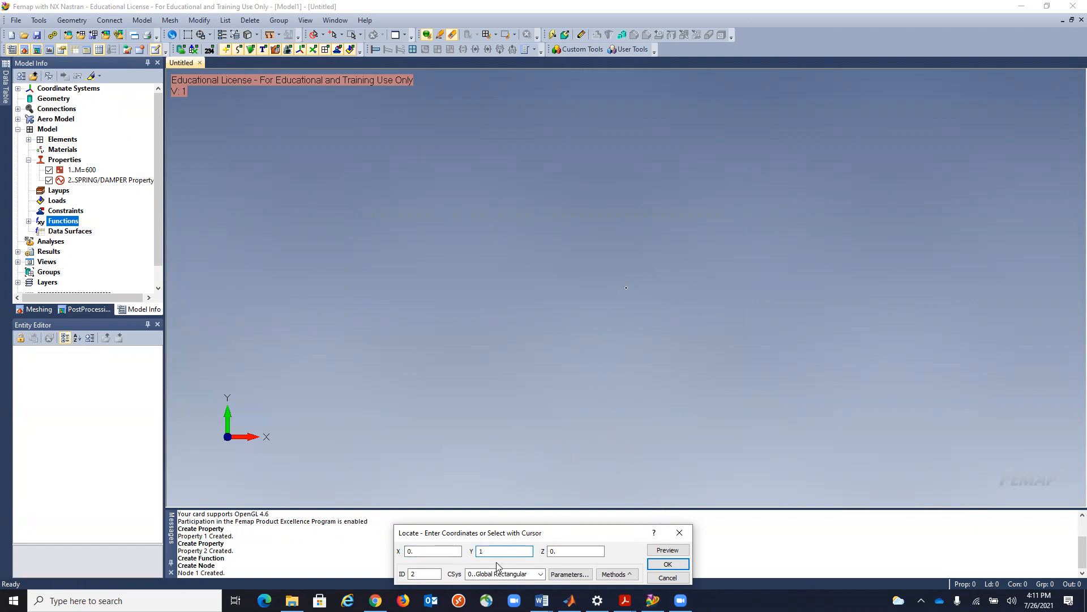
{"action": "left_click", "coordinate": [668, 564]}
{"action": "left_click", "coordinate": [668, 564]}
{"action": "left_click", "coordinate": [668, 577]}
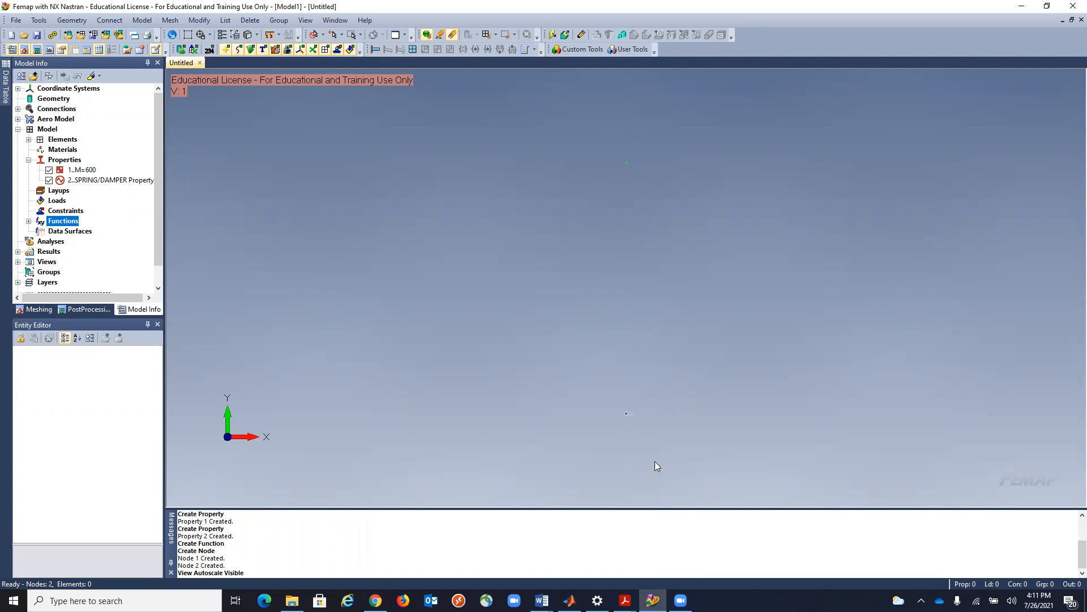
Create a spring/damper element from node 1 to node 2 using the SPRING/DAMPER Property.
{"action": "left_click", "coordinate": [142, 20]}
{"action": "left_click", "coordinate": [158, 61]}
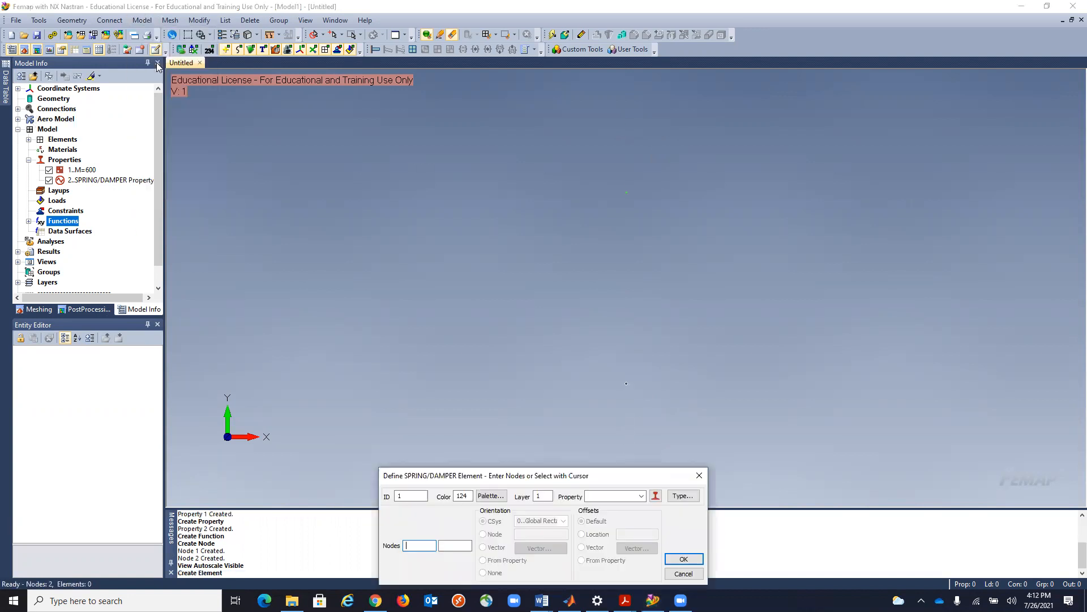
{"action": "left_click", "coordinate": [641, 497]}
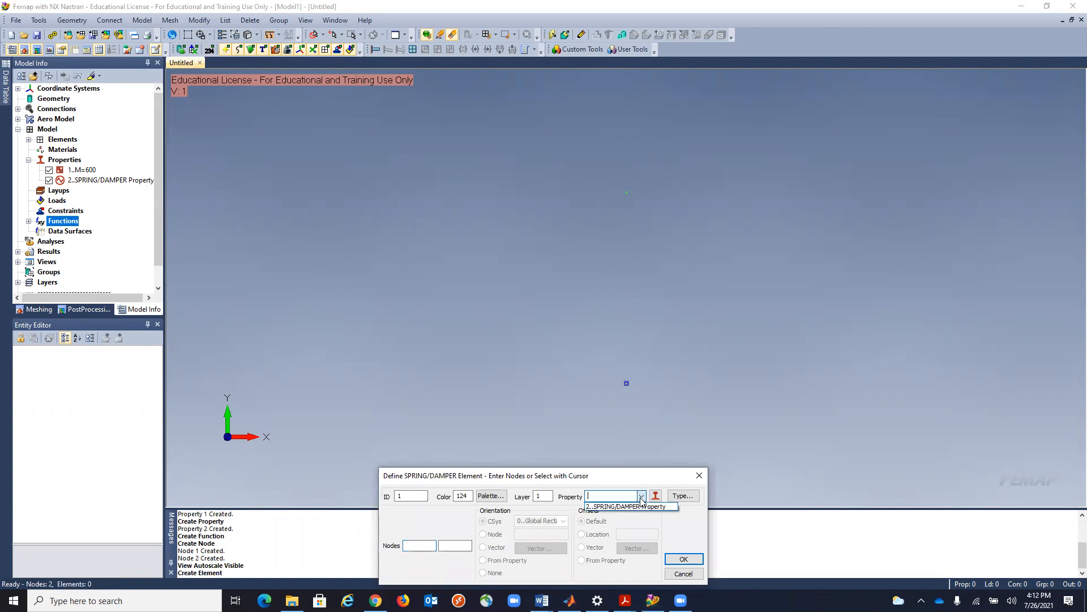
{"action": "left_click", "coordinate": [635, 509]}
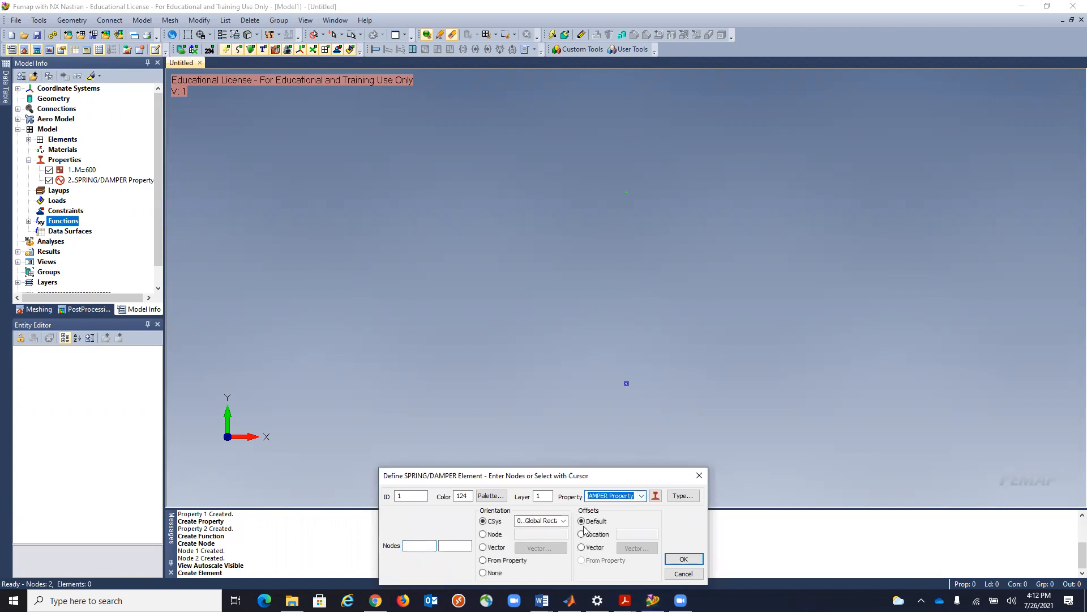
{"action": "left_click", "coordinate": [433, 545]}
{"action": "type", "text": "1"}
{"action": "key", "text": "Tab"}
{"action": "type", "text": "2"}
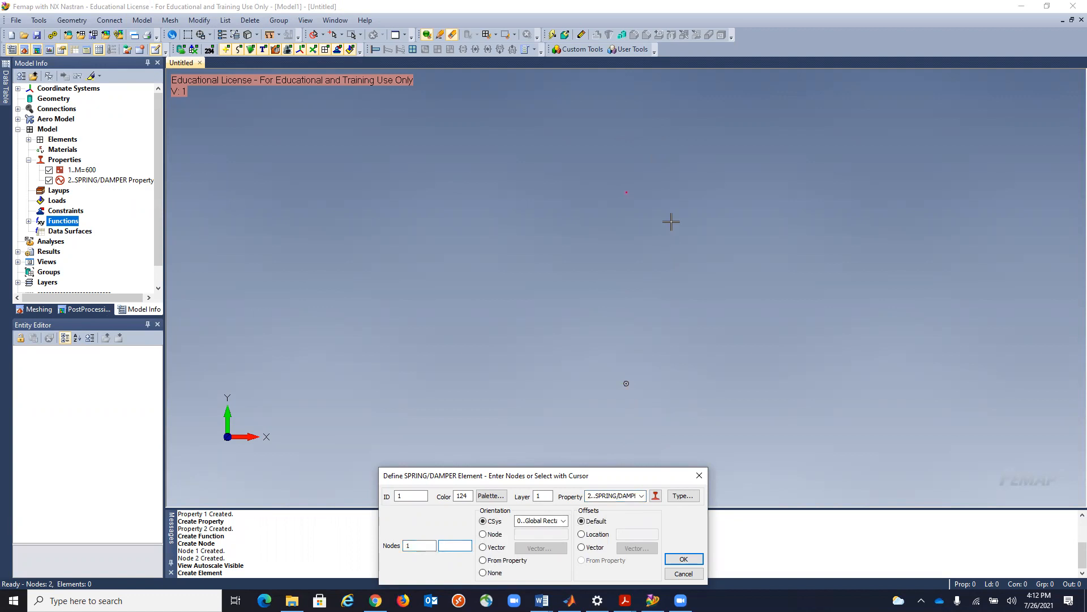
{"action": "left_click", "coordinate": [675, 562]}
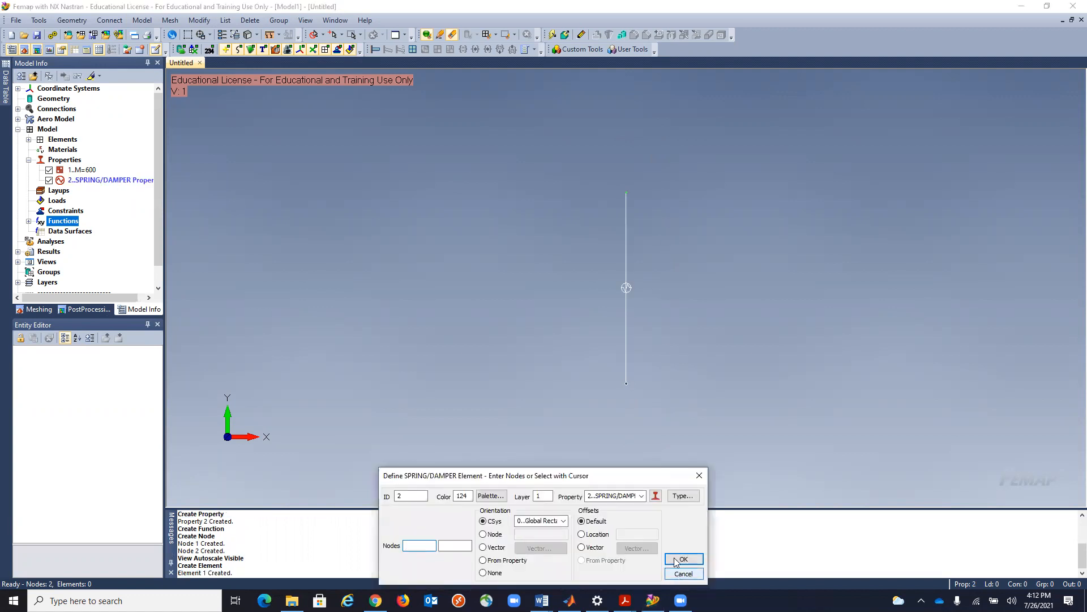
{"action": "left_click", "coordinate": [642, 496]}
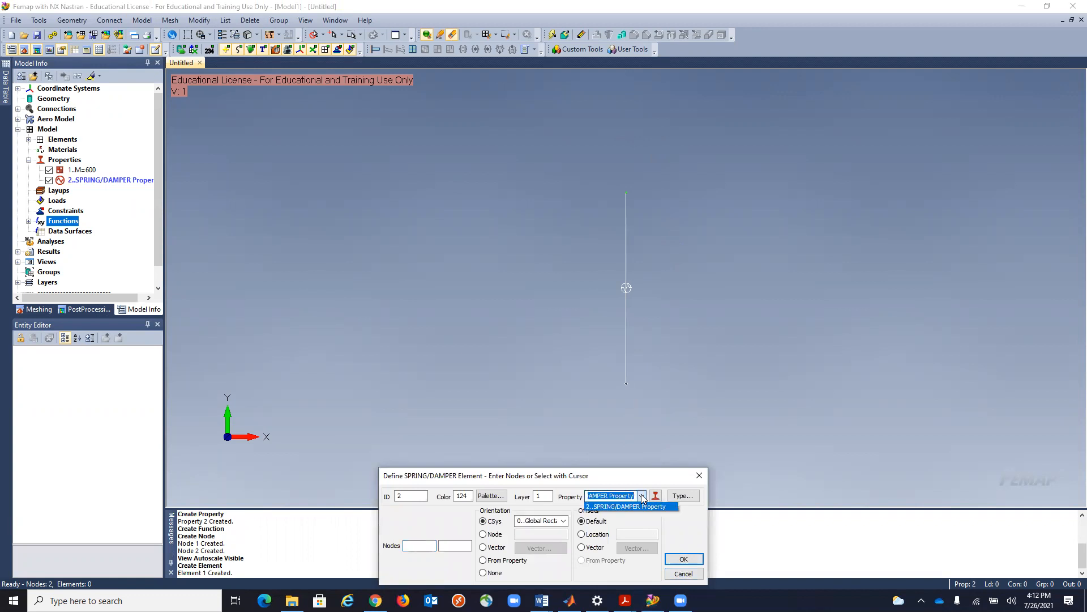
{"action": "left_click", "coordinate": [643, 499]}
{"action": "left_click", "coordinate": [684, 573]}
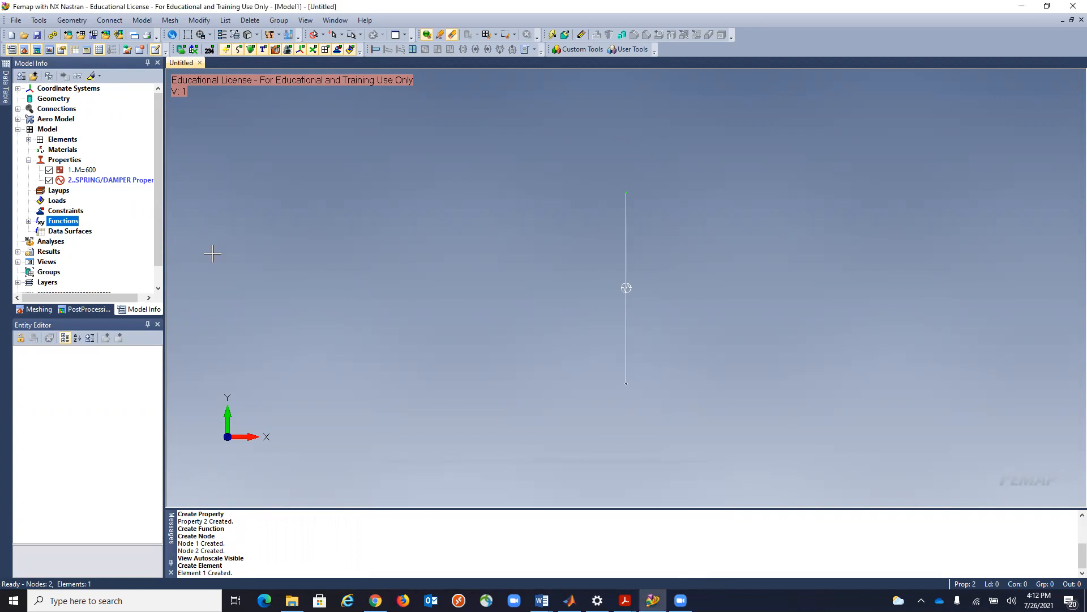
Activate the M=600 property and create a mass element with it at node 2.
{"action": "double_click", "coordinate": [86, 171]}
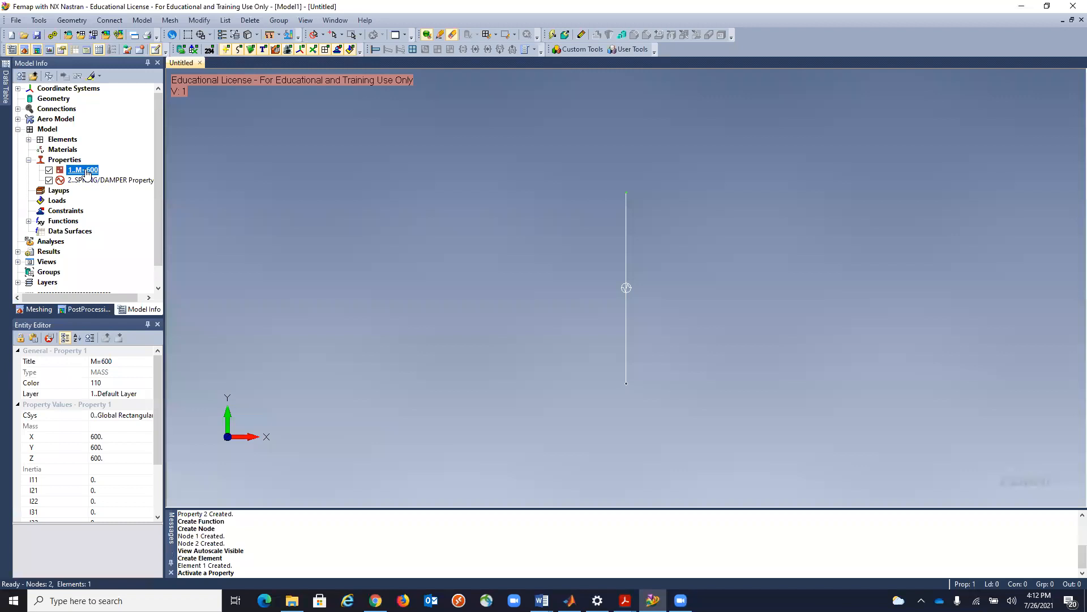
{"action": "left_click", "coordinate": [141, 20]}
{"action": "left_click", "coordinate": [159, 60]}
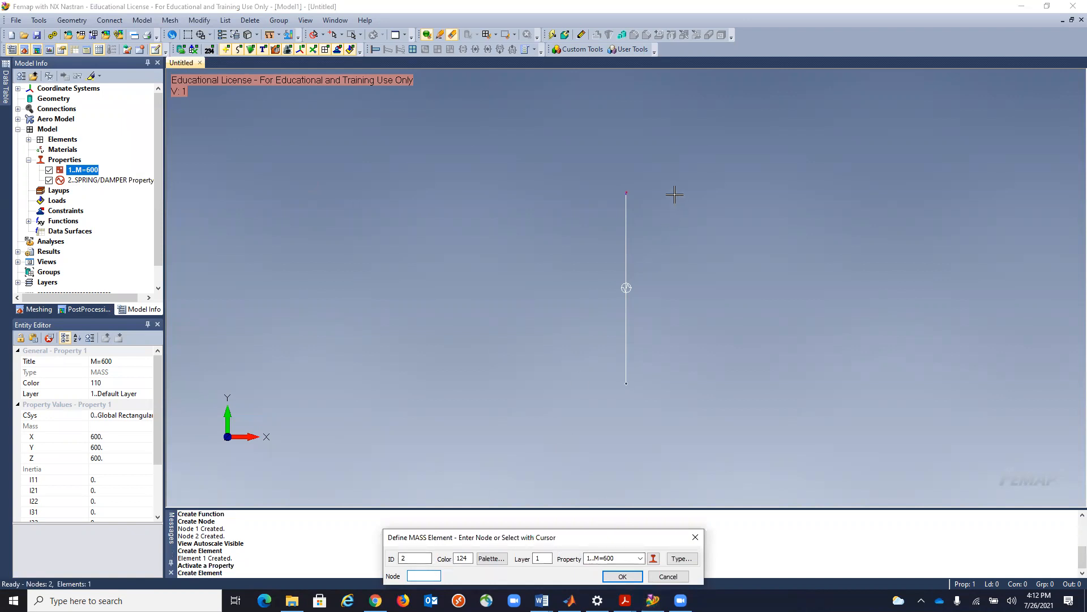
{"action": "left_click", "coordinate": [623, 576]}
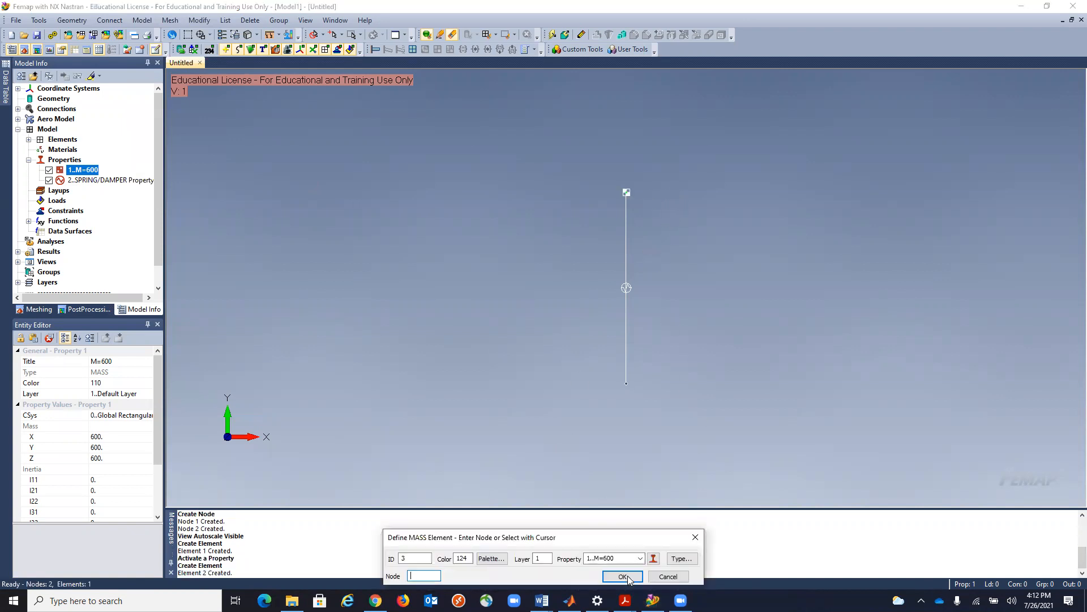
{"action": "left_click", "coordinate": [668, 576]}
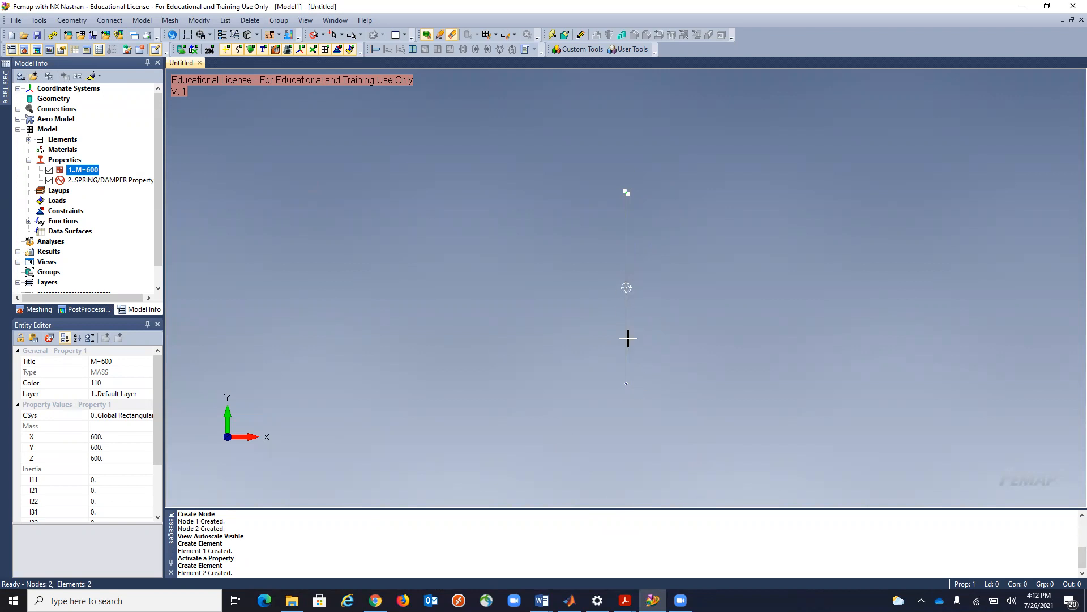
Create a constraint set titled Fixed and fix all six degrees of freedom of node 1.
{"action": "left_click", "coordinate": [142, 20]}
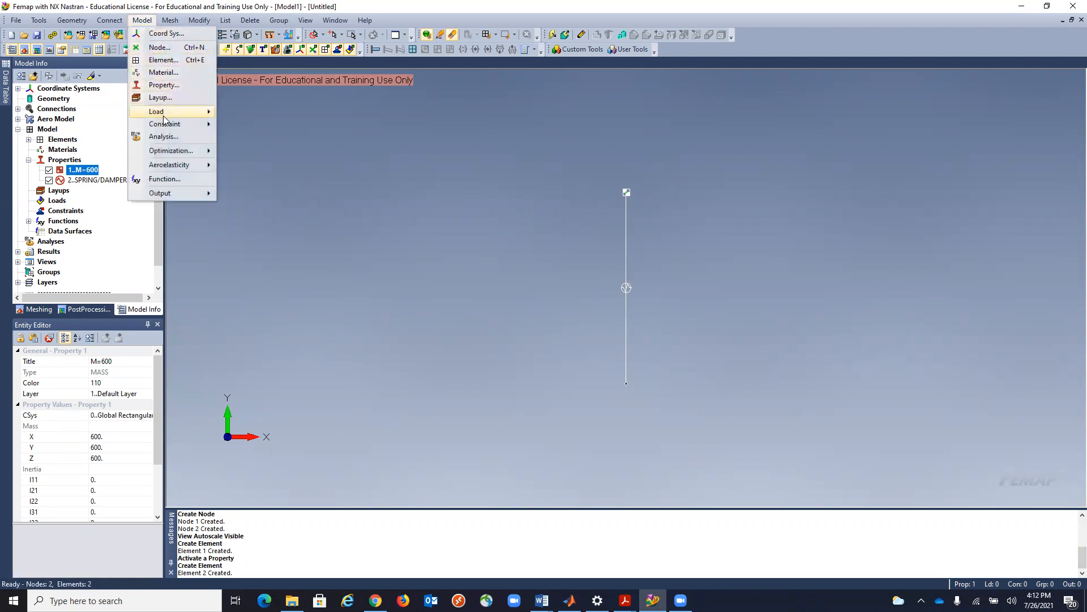
{"action": "mouse_move", "coordinate": [165, 124]}
{"action": "left_click", "coordinate": [249, 140]}
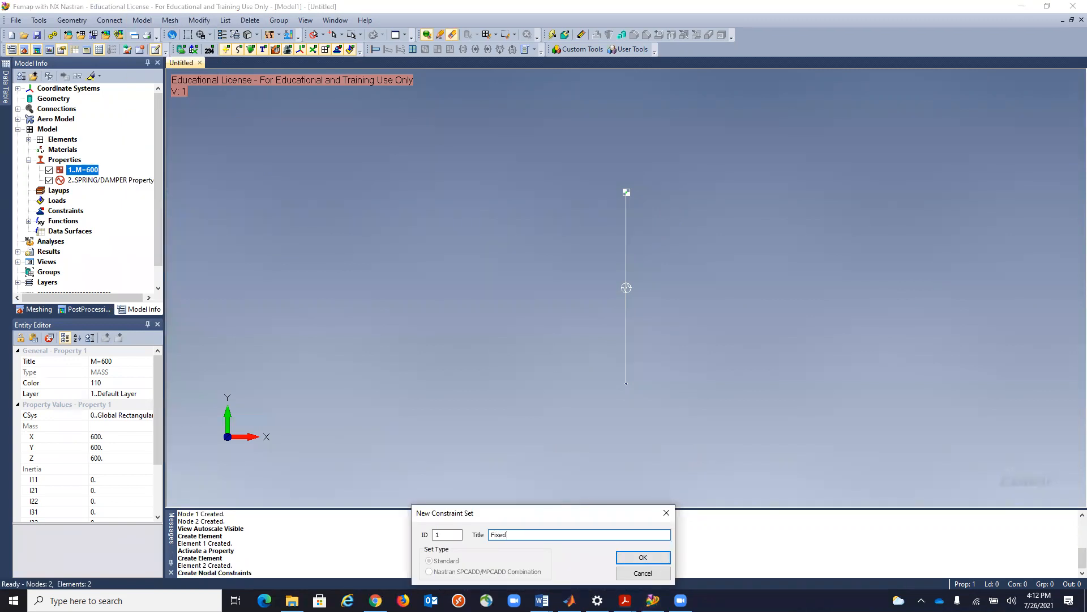
{"action": "left_click", "coordinate": [640, 558]}
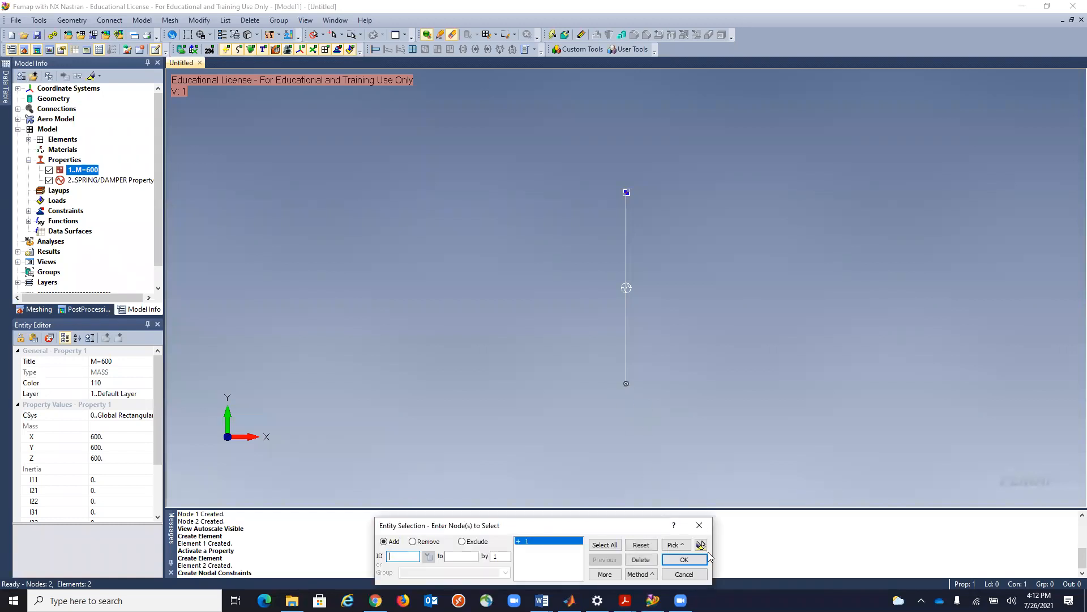
{"action": "left_click", "coordinate": [701, 560]}
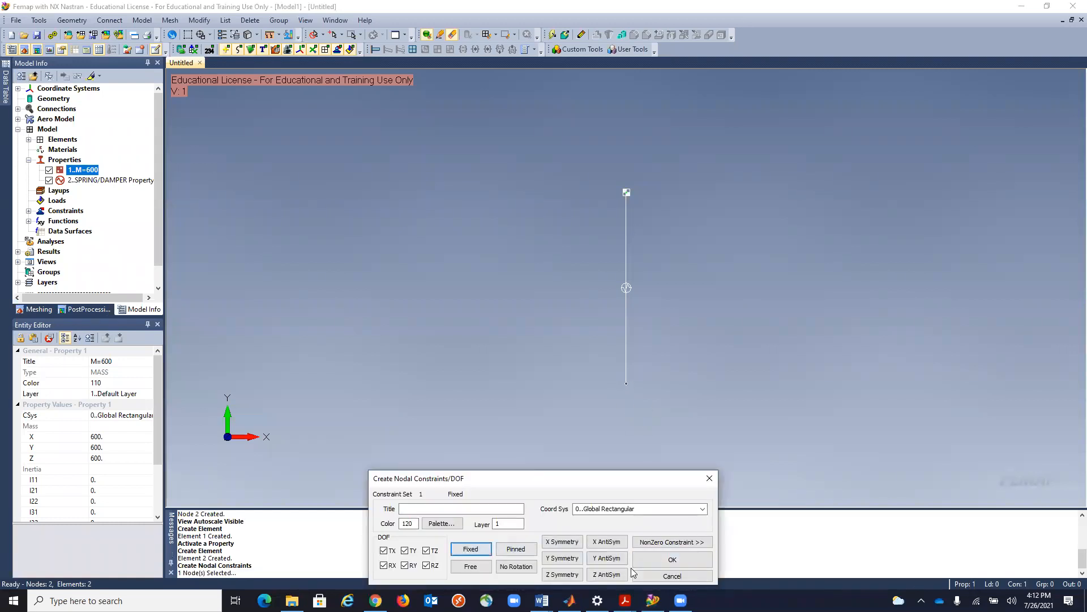
{"action": "left_click", "coordinate": [673, 559]}
{"action": "left_click", "coordinate": [680, 574]}
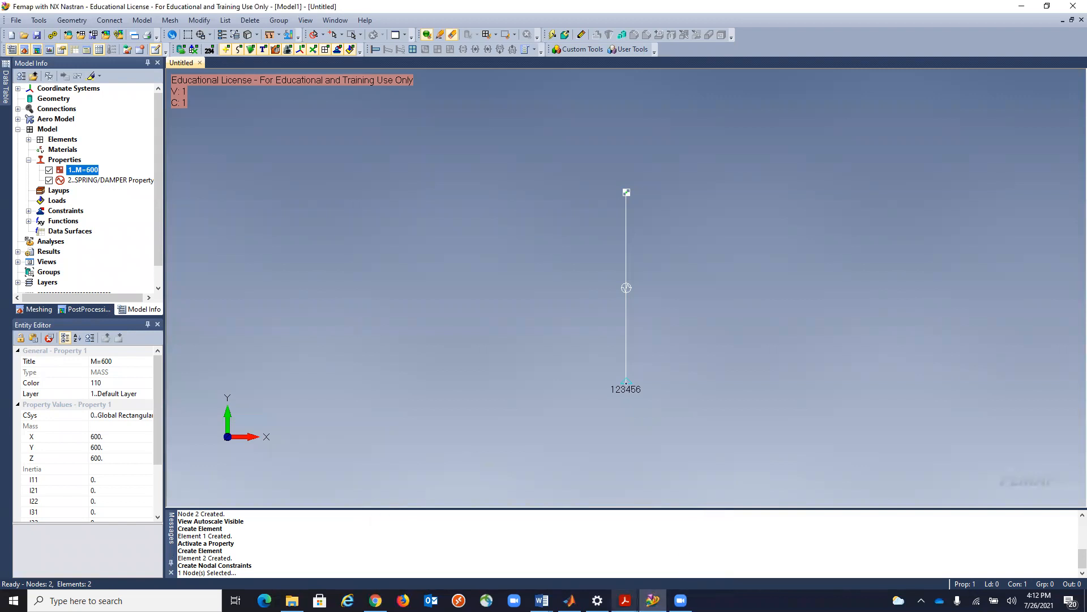
Switch to basic_dynamics.pdf in Acrobat Reader and look up chapter 8, Enforced Motion.
{"action": "mouse_move", "coordinate": [625, 600]}
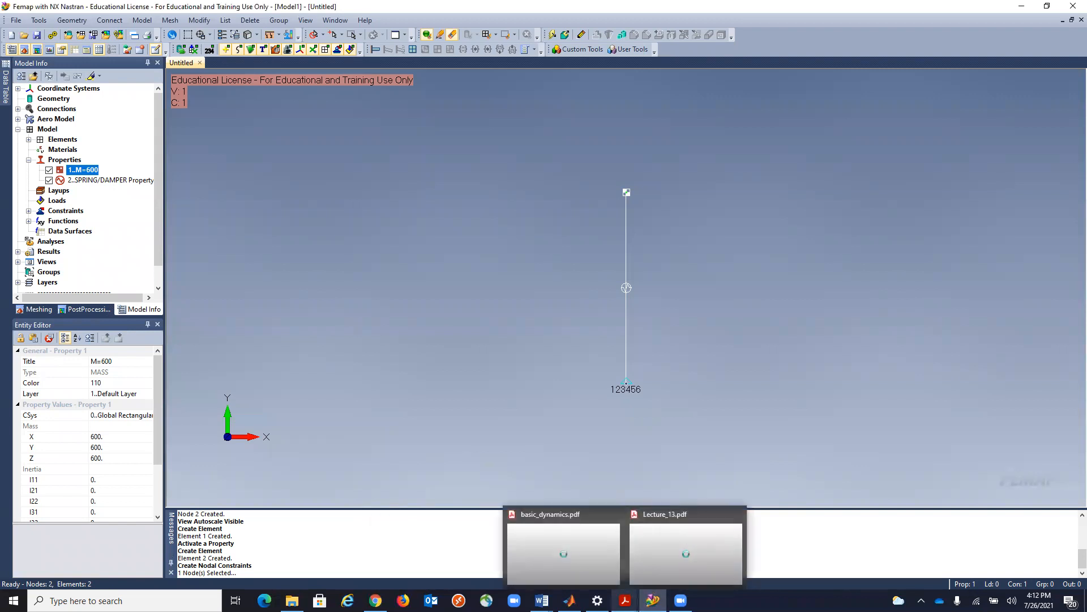
{"action": "left_click", "coordinate": [569, 567]}
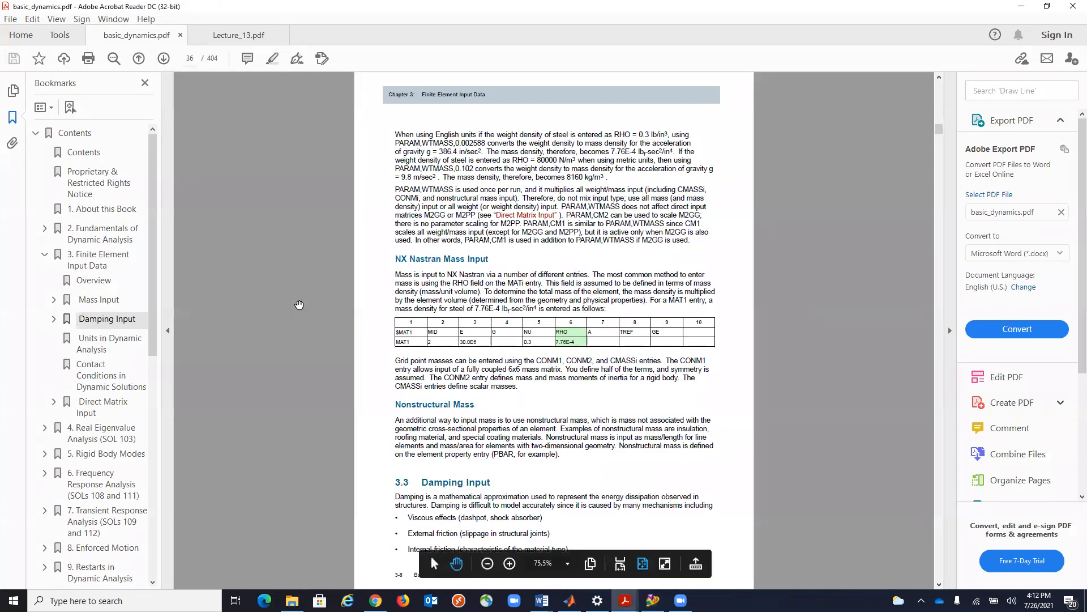
{"action": "scroll", "coordinate": [299, 304], "scroll_direction": "up", "scroll_amount": 2}
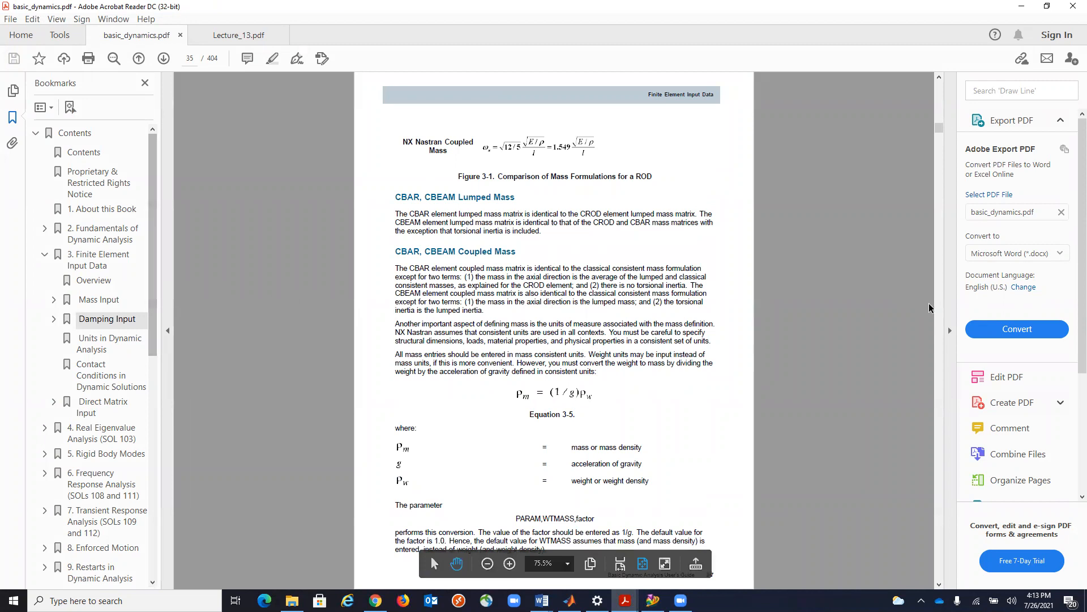
{"action": "left_click_drag", "start_coordinate": [940, 129], "coordinate": [944, 75]}
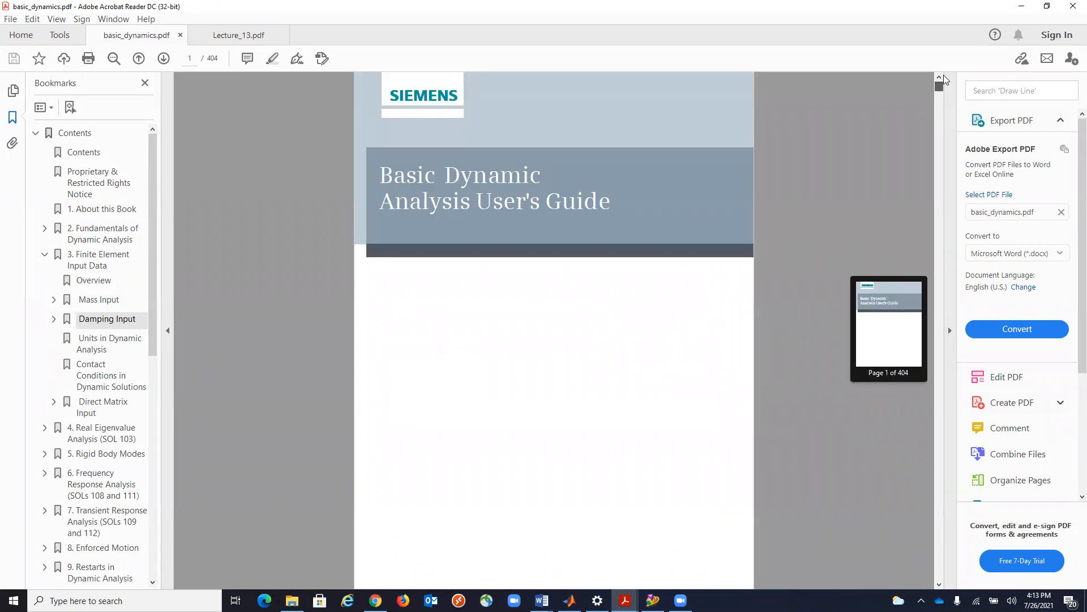
{"action": "left_click_drag", "start_coordinate": [148, 279], "coordinate": [158, 387]}
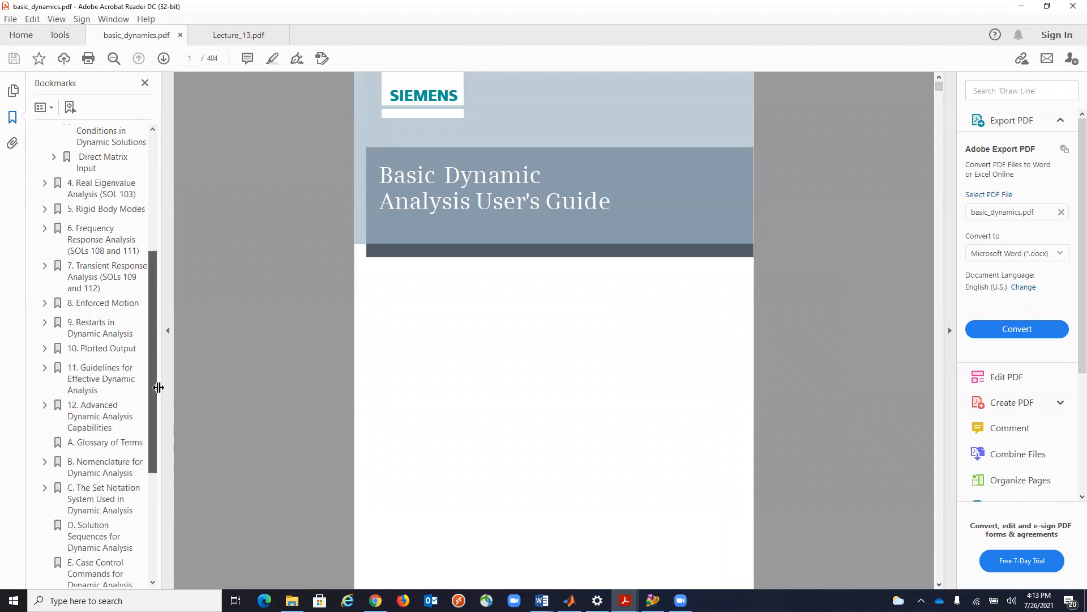
{"action": "left_click", "coordinate": [102, 303]}
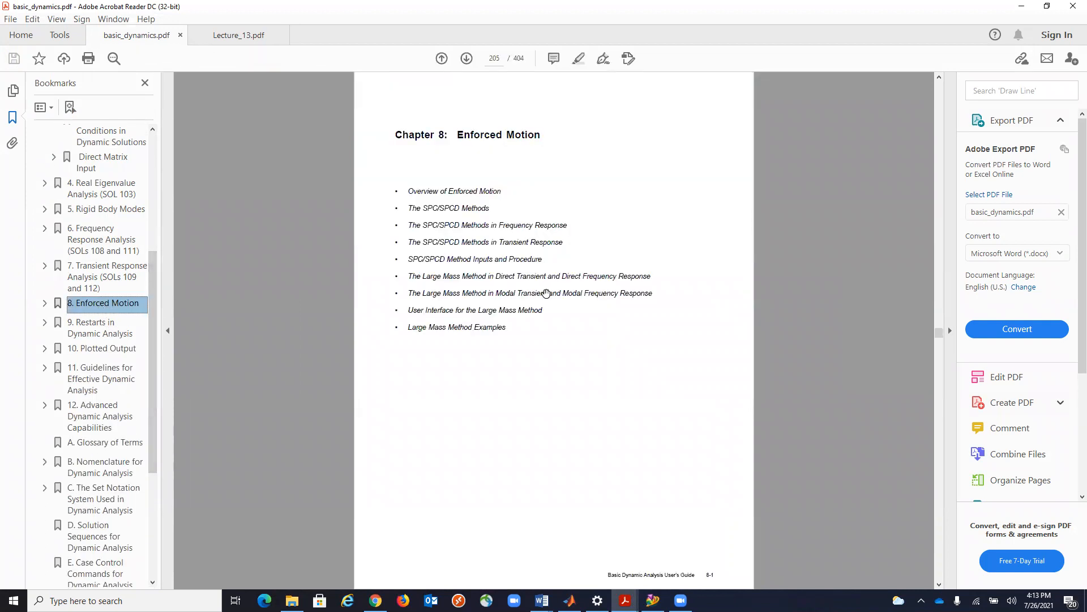
Read the Enforced Motion overview and the Damping Input section on viscous and structural damping in basic_dynamics.pdf, and return to Femap.
{"action": "scroll", "coordinate": [546, 293], "scroll_direction": "down", "scroll_amount": 1}
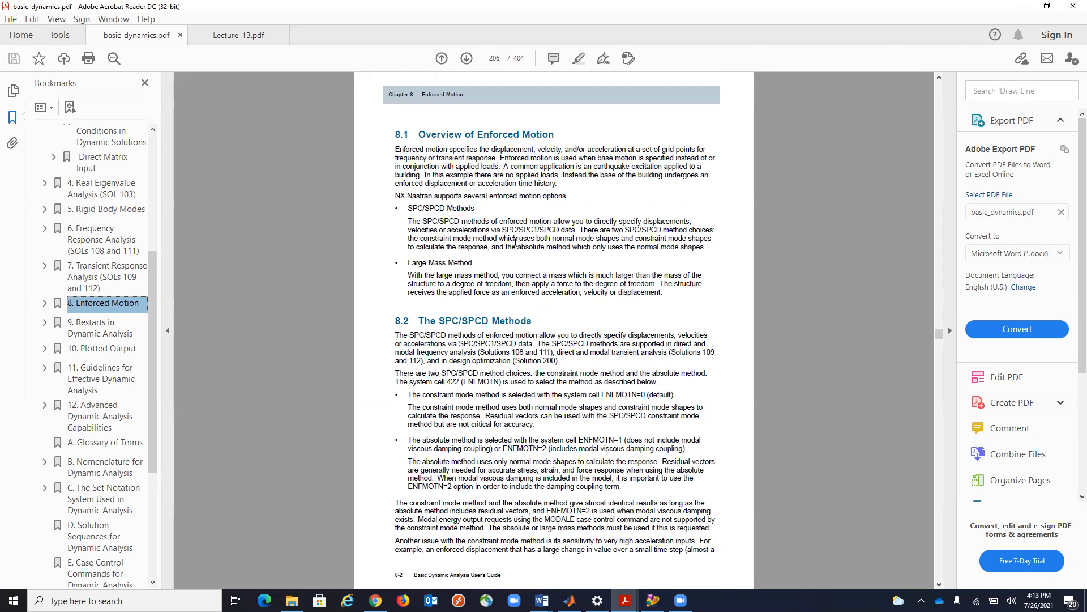
{"action": "scroll", "coordinate": [515, 242], "scroll_direction": "down", "scroll_amount": 2}
{"action": "scroll", "coordinate": [516, 242], "scroll_direction": "up", "scroll_amount": 2}
{"action": "left_click_drag", "start_coordinate": [149, 263], "coordinate": [141, 171]}
{"action": "left_click", "coordinate": [107, 265]}
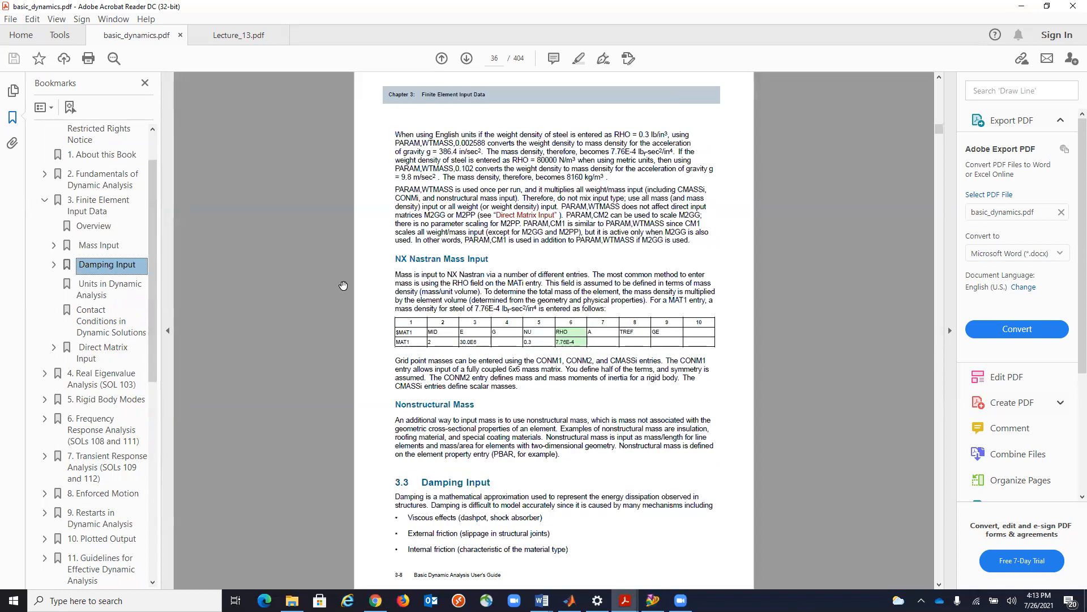
{"action": "scroll", "coordinate": [577, 277], "scroll_direction": "down", "scroll_amount": 2}
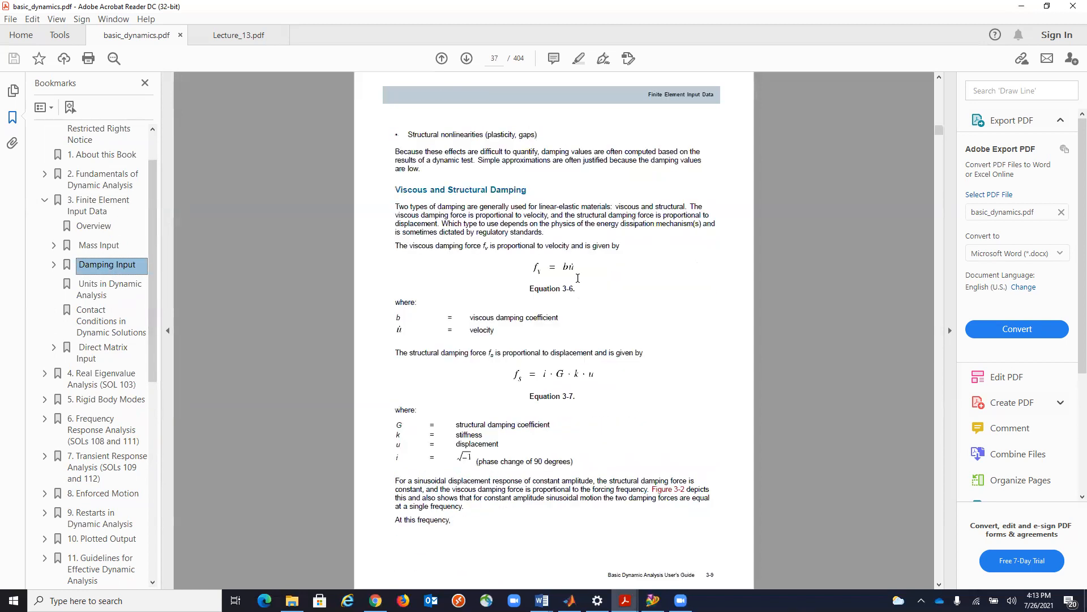
{"action": "scroll", "coordinate": [578, 278], "scroll_direction": "down", "scroll_amount": 2}
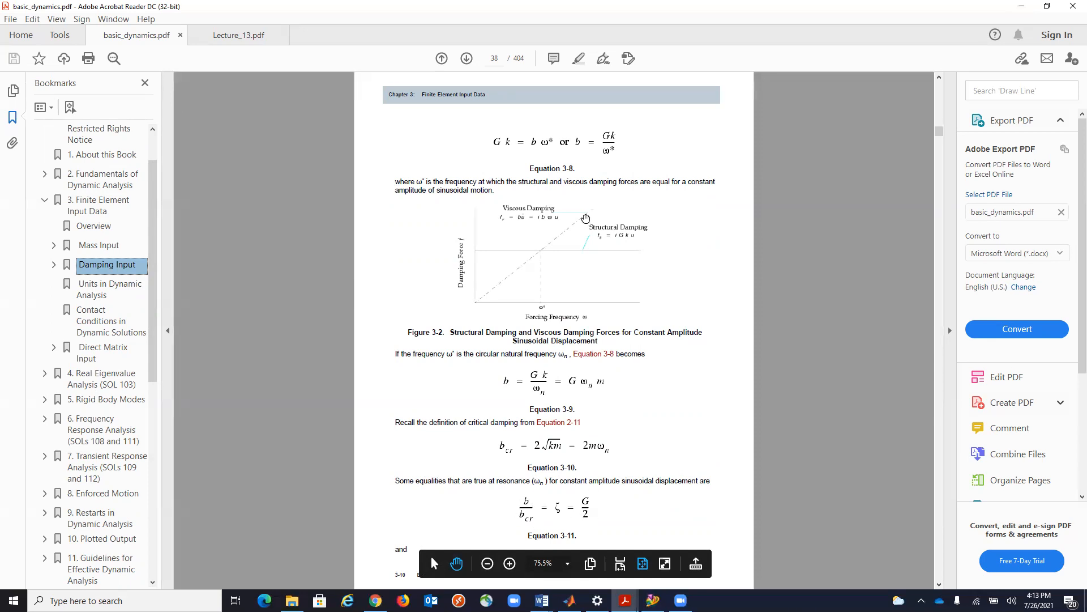
{"action": "left_click", "coordinate": [1021, 6]}
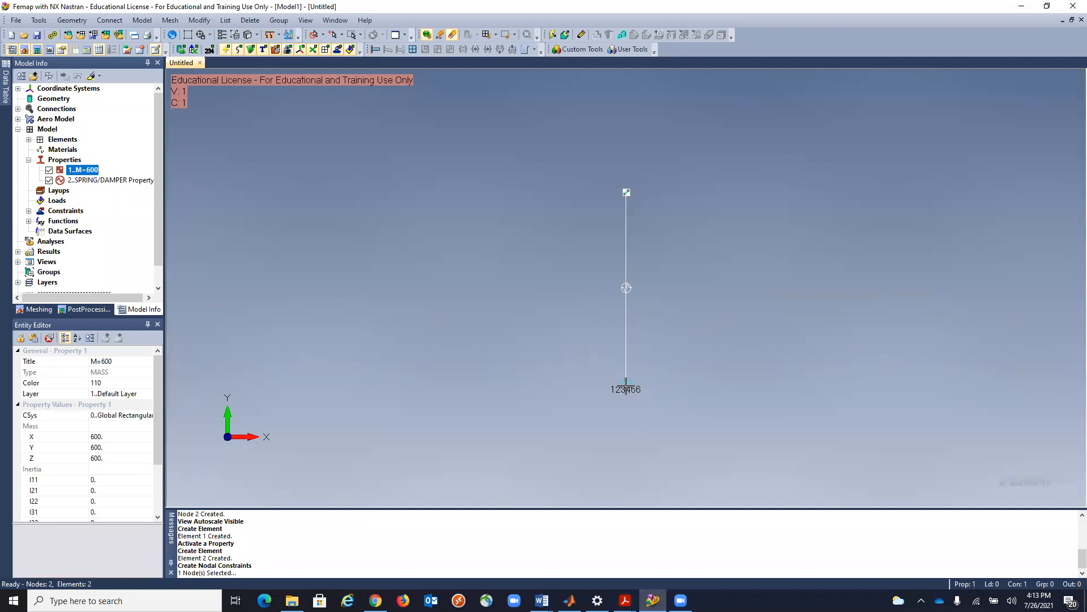
Review the road's forcing frequency derivation in Lecture_13.pdf and return to Femap.
{"action": "left_click", "coordinate": [626, 600]}
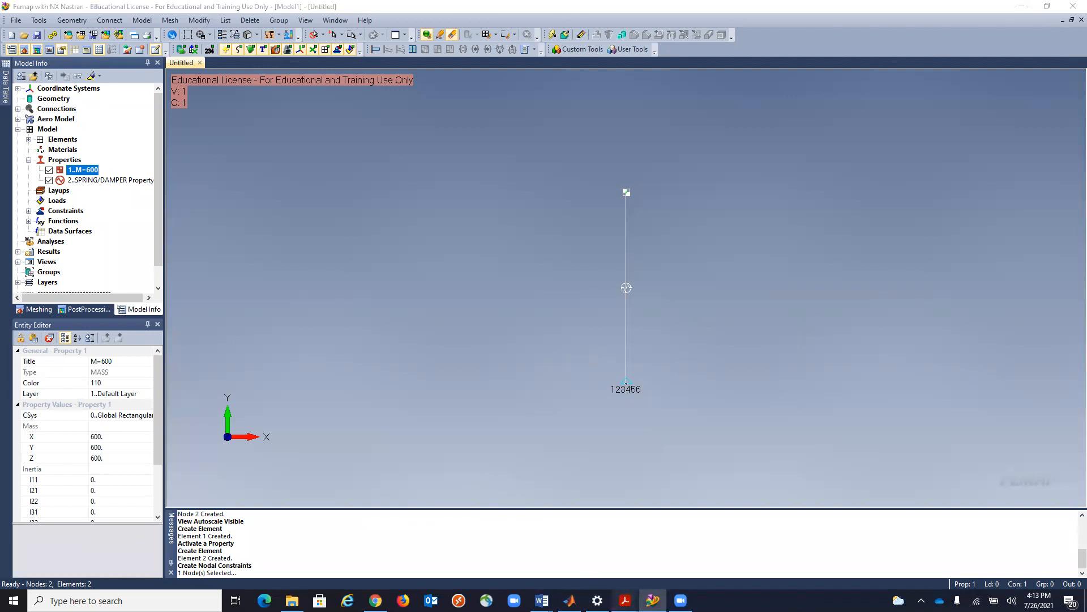
{"action": "left_click", "coordinate": [708, 557]}
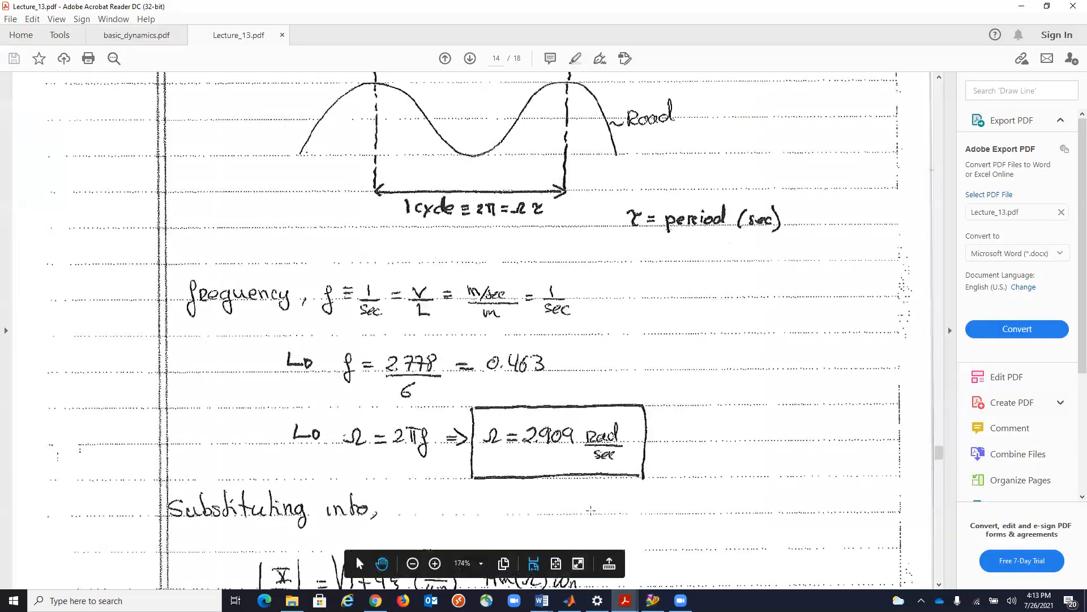
{"action": "scroll", "coordinate": [591, 510], "scroll_direction": "up", "scroll_amount": 3}
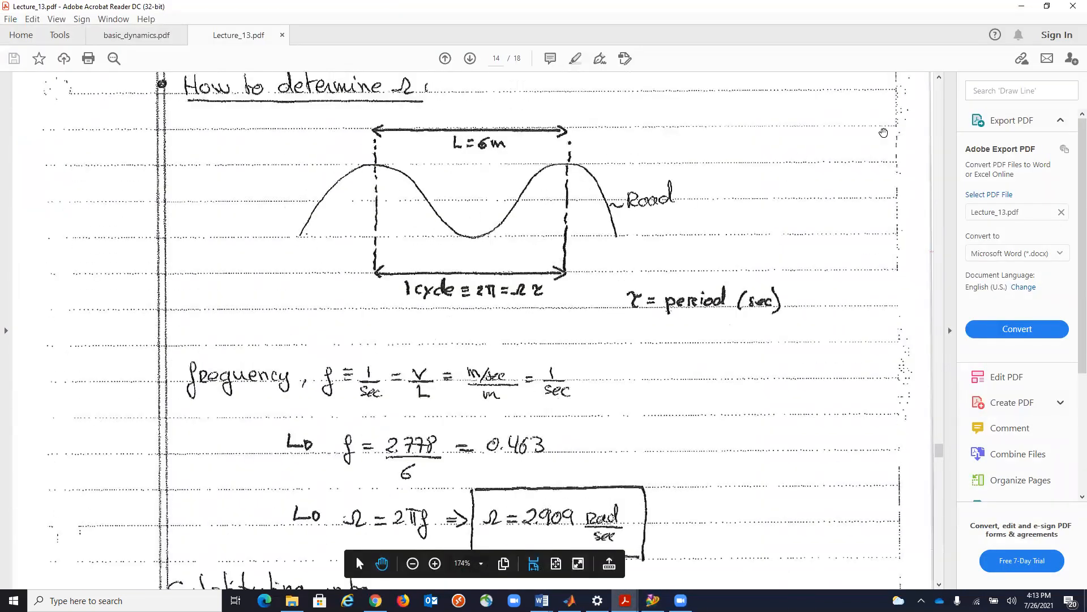
{"action": "left_click", "coordinate": [1021, 5]}
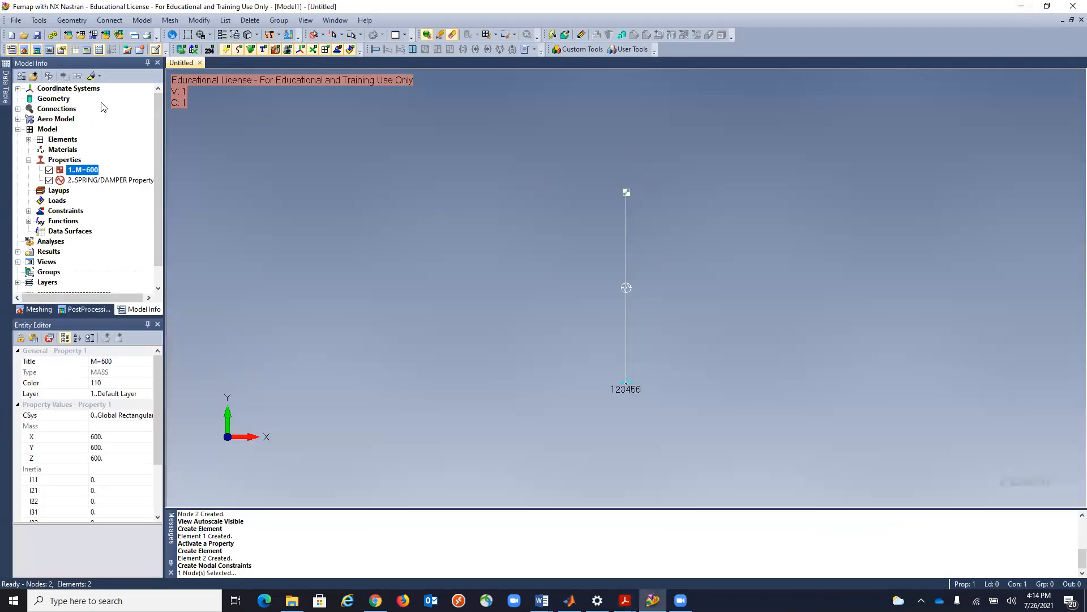
Create a load set titled Forced displacement and choose node 1 for a nodal load.
{"action": "left_click", "coordinate": [145, 22]}
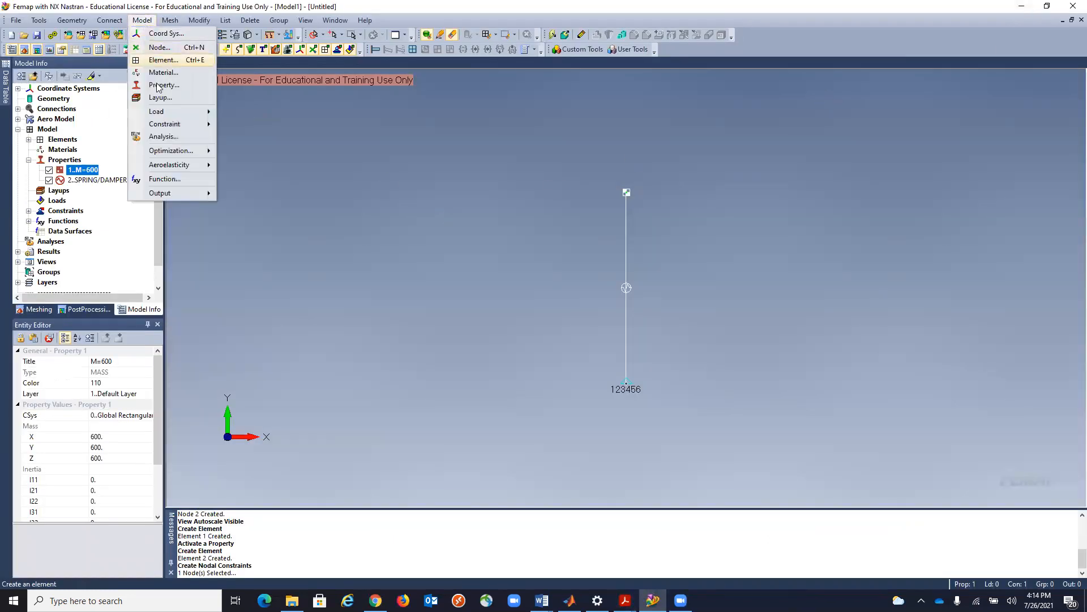
{"action": "mouse_move", "coordinate": [159, 112]}
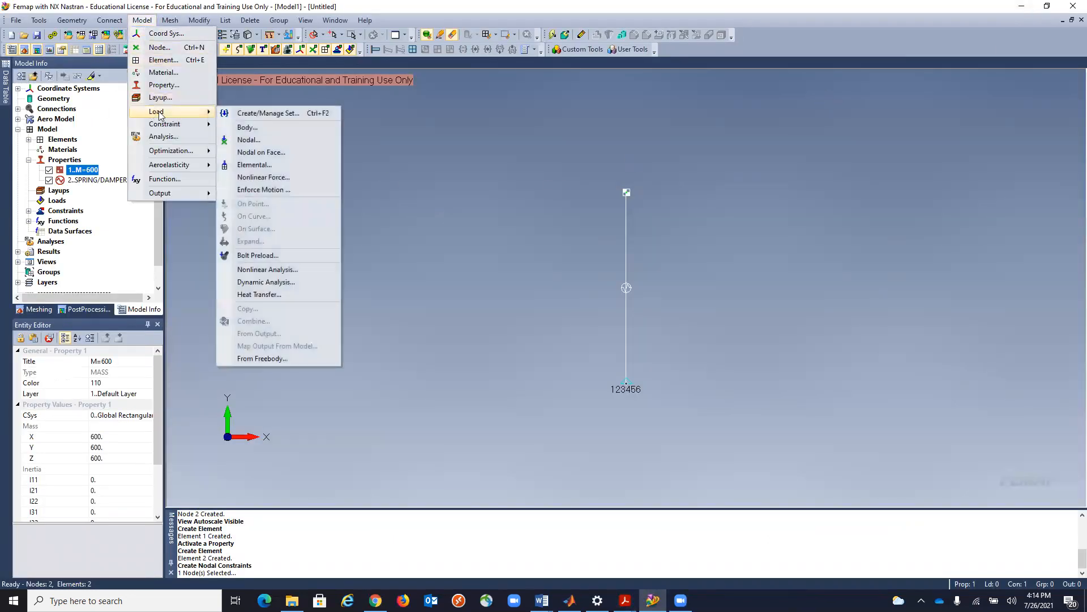
{"action": "left_click", "coordinate": [251, 141]}
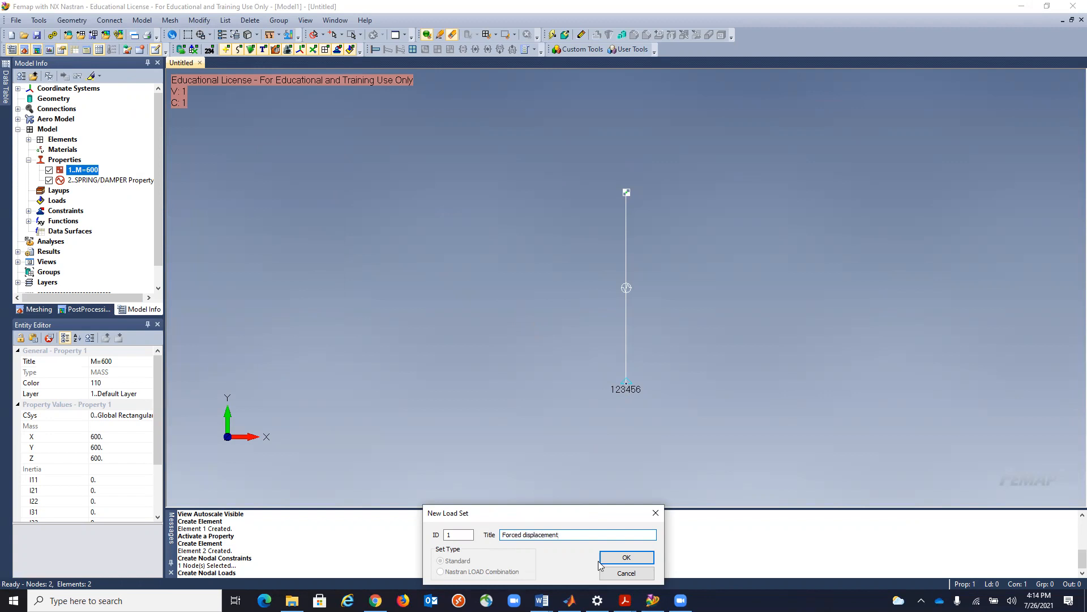
{"action": "left_click", "coordinate": [626, 558]}
{"action": "left_click", "coordinate": [606, 404]}
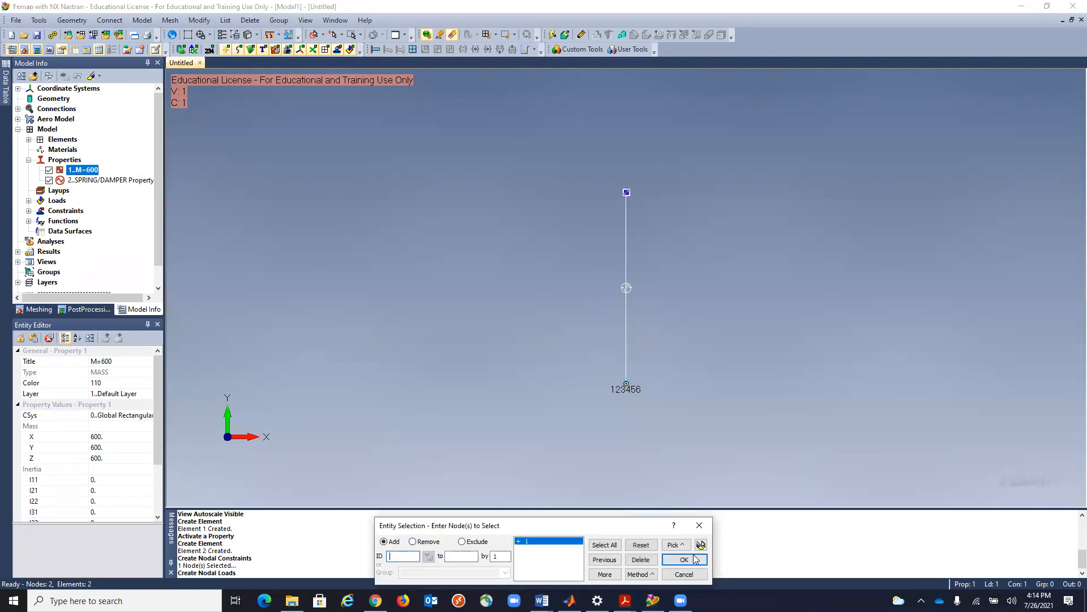
{"action": "left_click", "coordinate": [685, 559]}
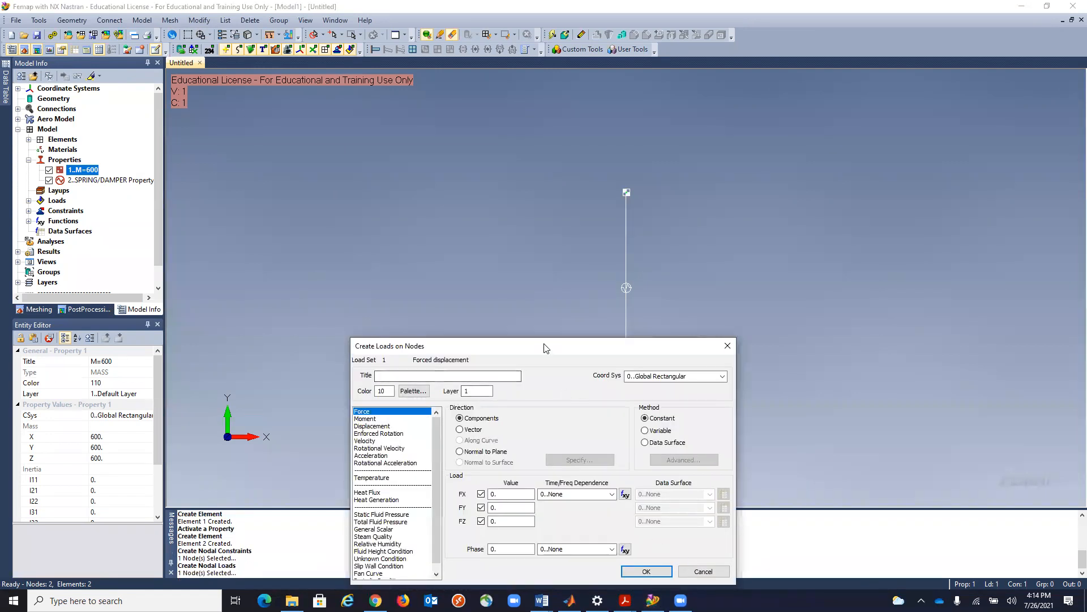
Apply a displacement load with TY 0.05 and the Sine Road Function as its time dependence to the base node.
{"action": "left_click_drag", "start_coordinate": [545, 351], "coordinate": [443, 186]}
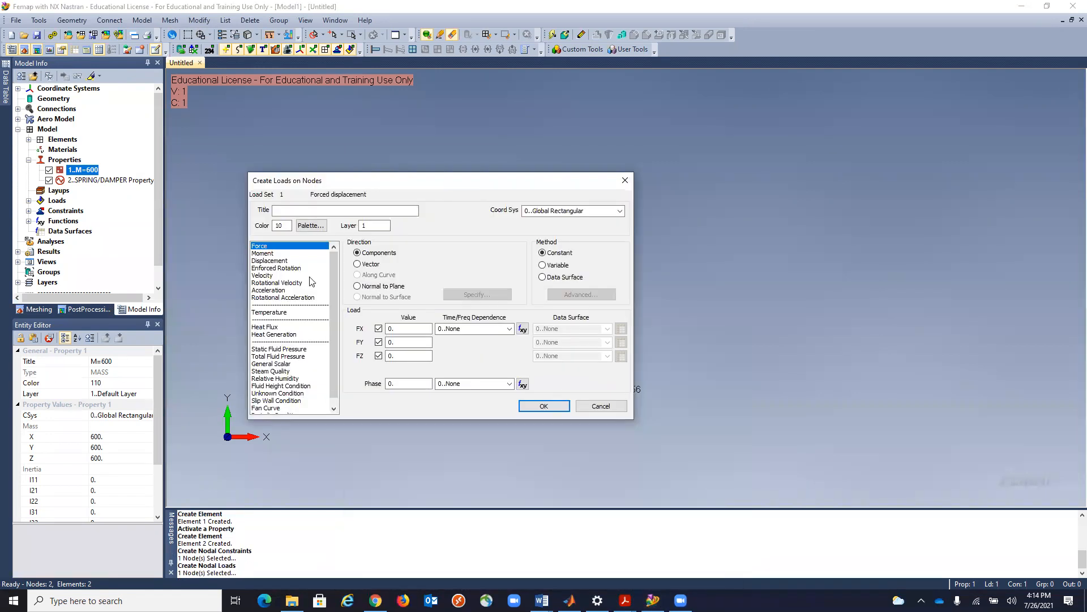
{"action": "left_click", "coordinate": [274, 261]}
{"action": "double_click", "coordinate": [388, 343]}
{"action": "type", "text": "05"}
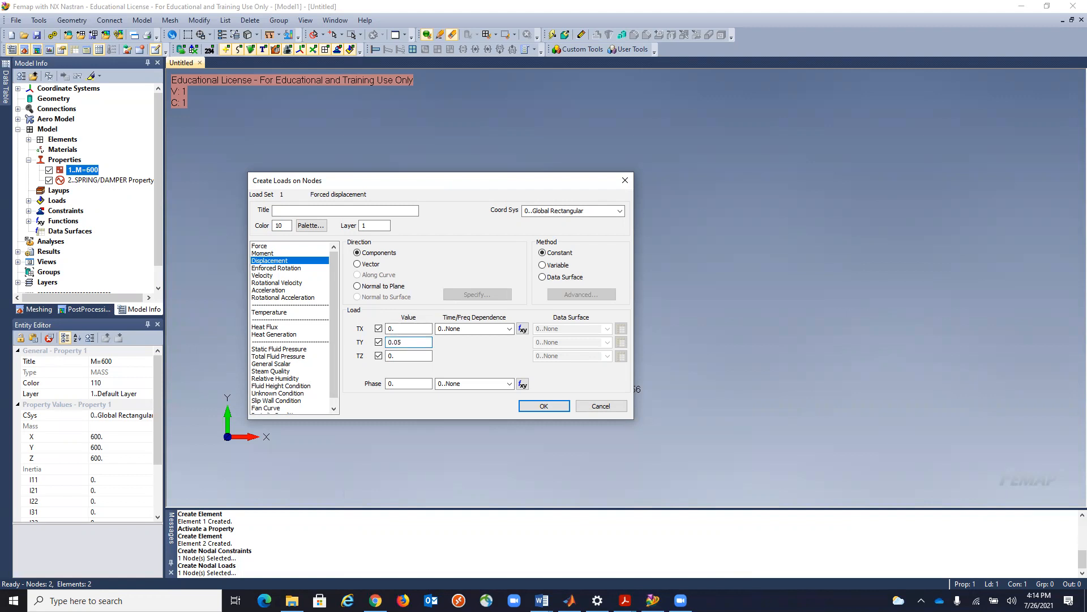
{"action": "left_click", "coordinate": [510, 329]}
{"action": "left_click", "coordinate": [501, 351]}
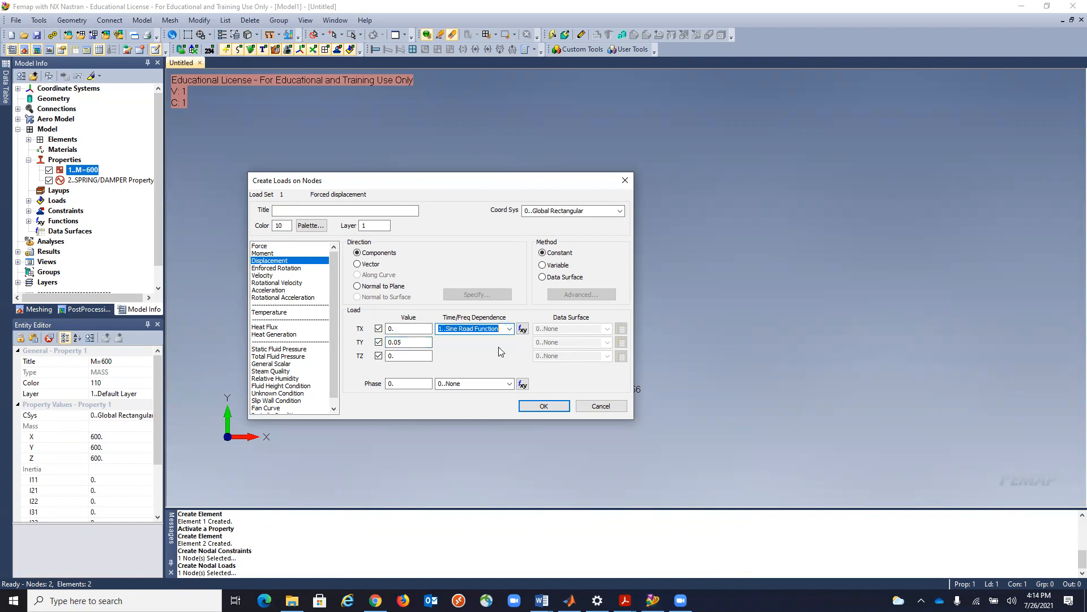
{"action": "left_click", "coordinate": [543, 406]}
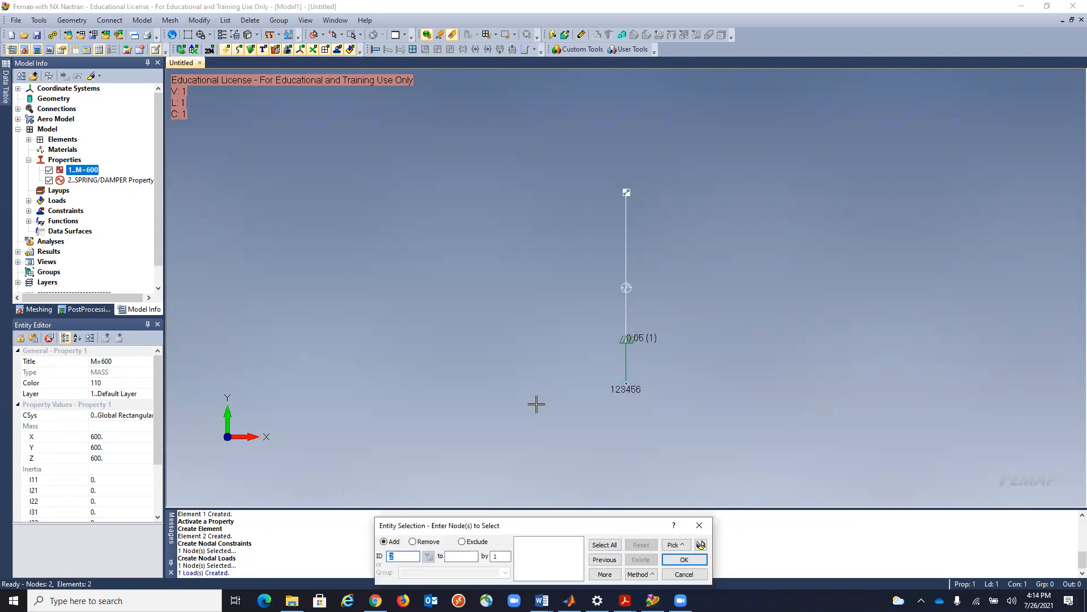
{"action": "left_click", "coordinate": [684, 573]}
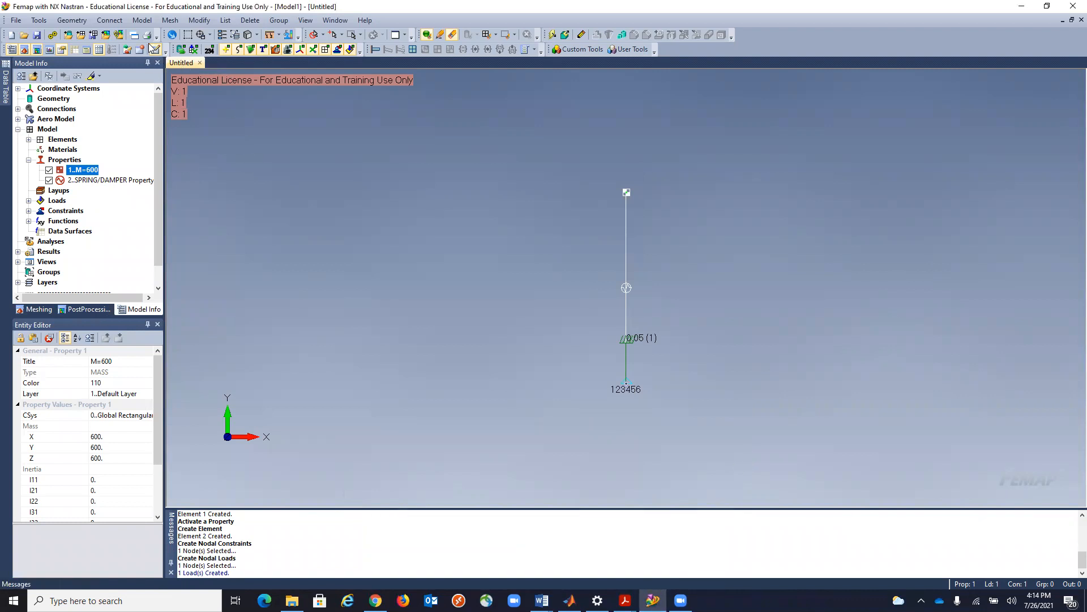
Set the solution method to Direct Transient in the Forced displacement load set's dynamic analysis options.
{"action": "left_click", "coordinate": [142, 21]}
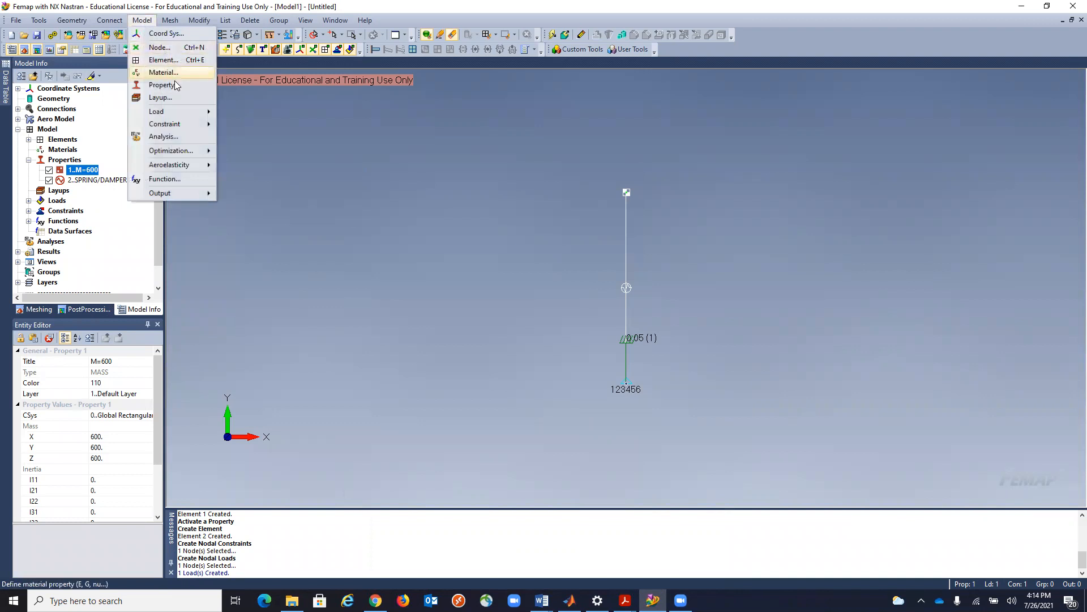
{"action": "mouse_move", "coordinate": [179, 113]}
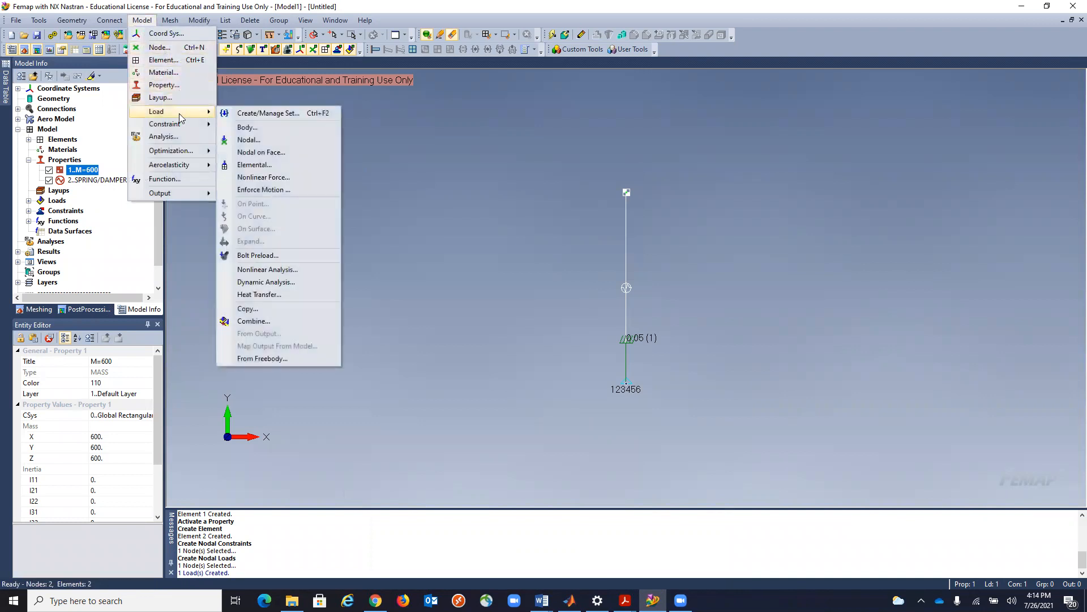
{"action": "left_click", "coordinate": [264, 283]}
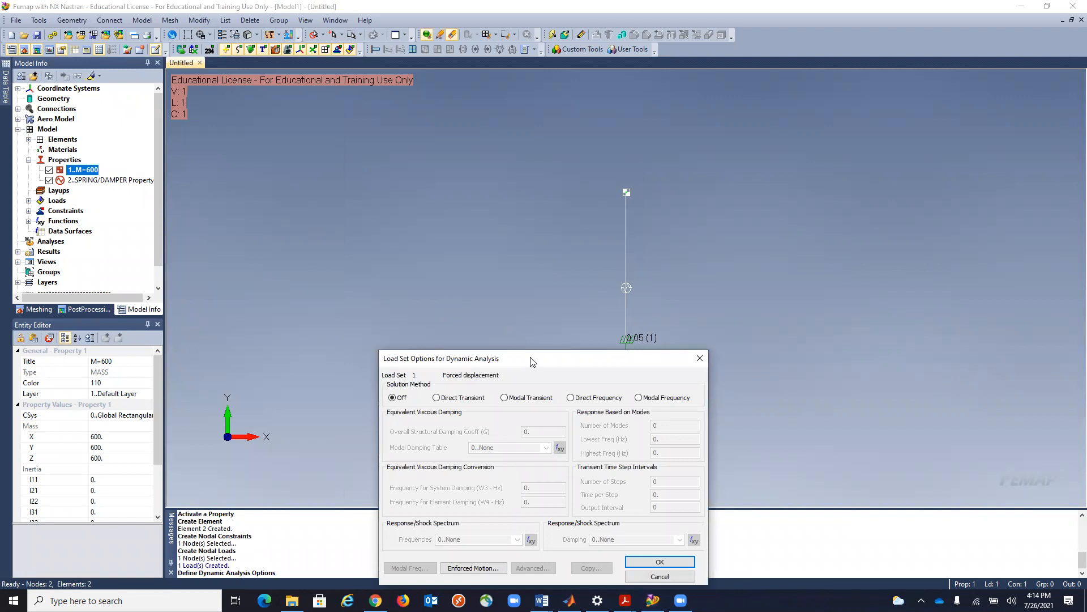
{"action": "left_click_drag", "start_coordinate": [532, 362], "coordinate": [437, 143]}
{"action": "left_click", "coordinate": [341, 179]}
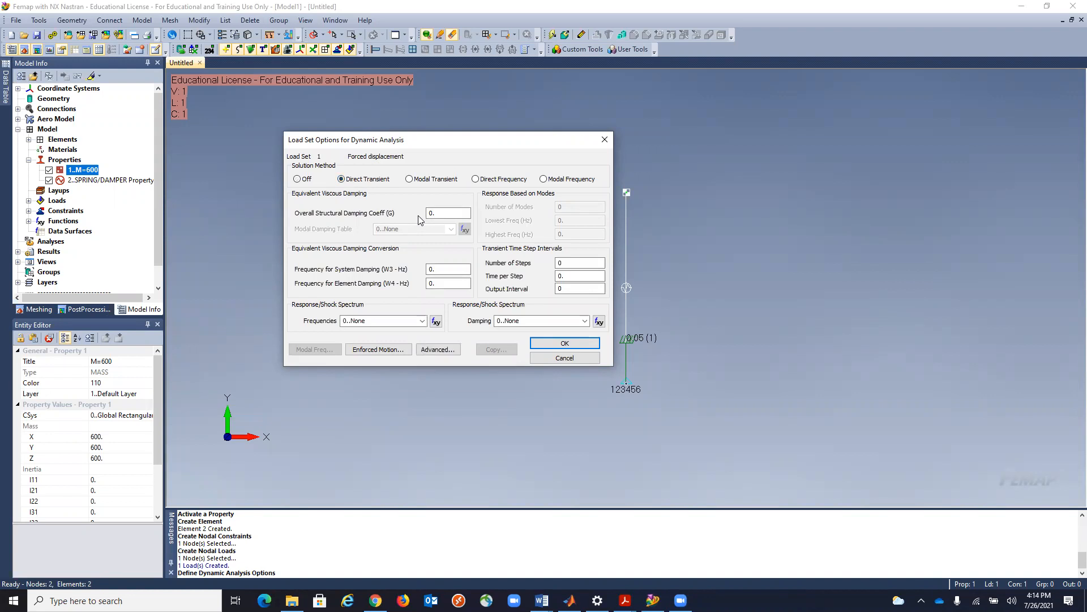
Consult the damping notes in Important_Notes.docx in Word and set the overall structural damping coefficient (G) to 0.2 in Femap.
{"action": "left_click", "coordinate": [441, 213]}
{"action": "left_click", "coordinate": [541, 600]}
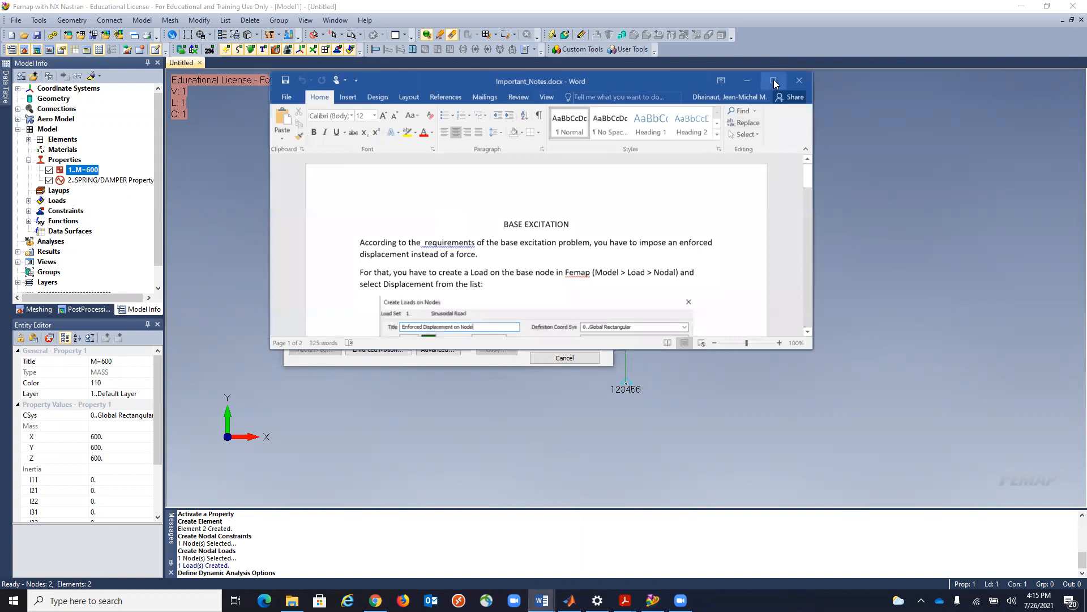
{"action": "left_click", "coordinate": [774, 81]}
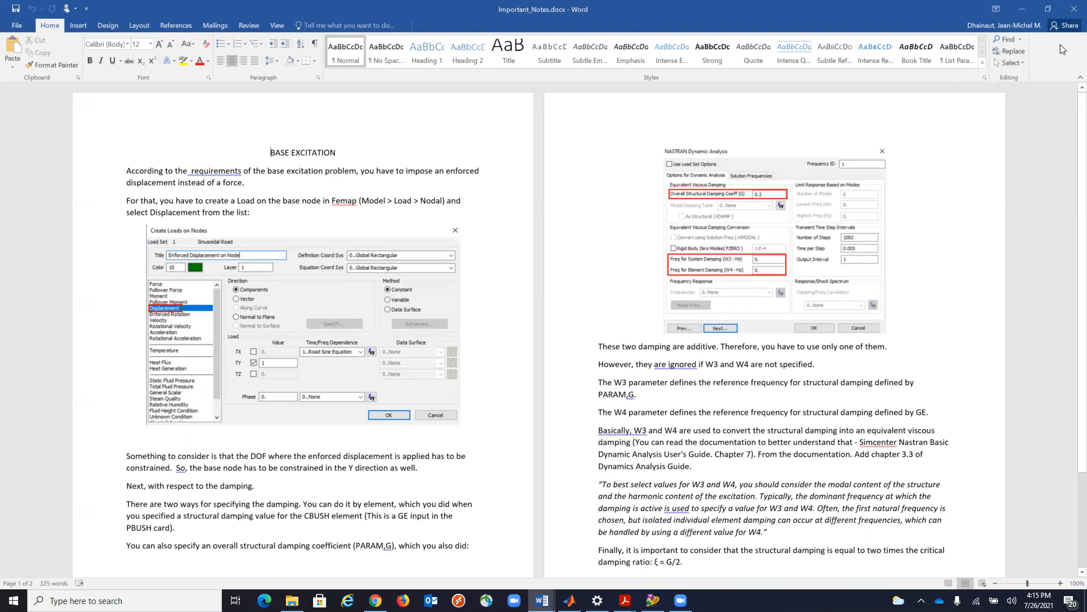
{"action": "left_click", "coordinate": [1024, 13]}
{"action": "left_click", "coordinate": [437, 213]}
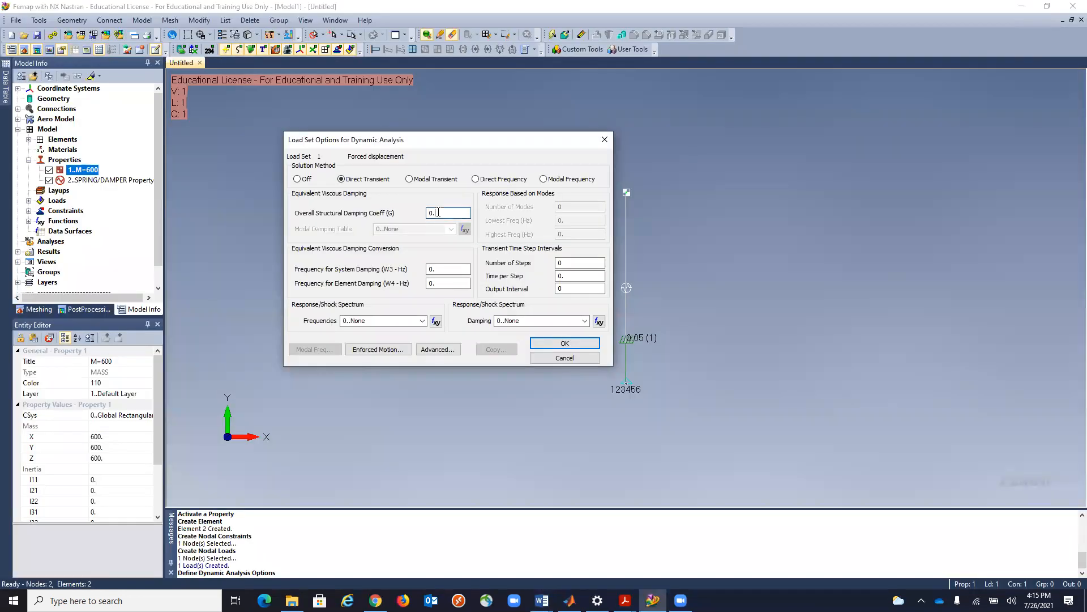
{"action": "type", "text": "2"}
Look up the suspension's damping ratio in the problem statement of Lecture_13.pdf and return to Femap.
{"action": "left_click", "coordinate": [624, 600]}
{"action": "left_click", "coordinate": [655, 572]}
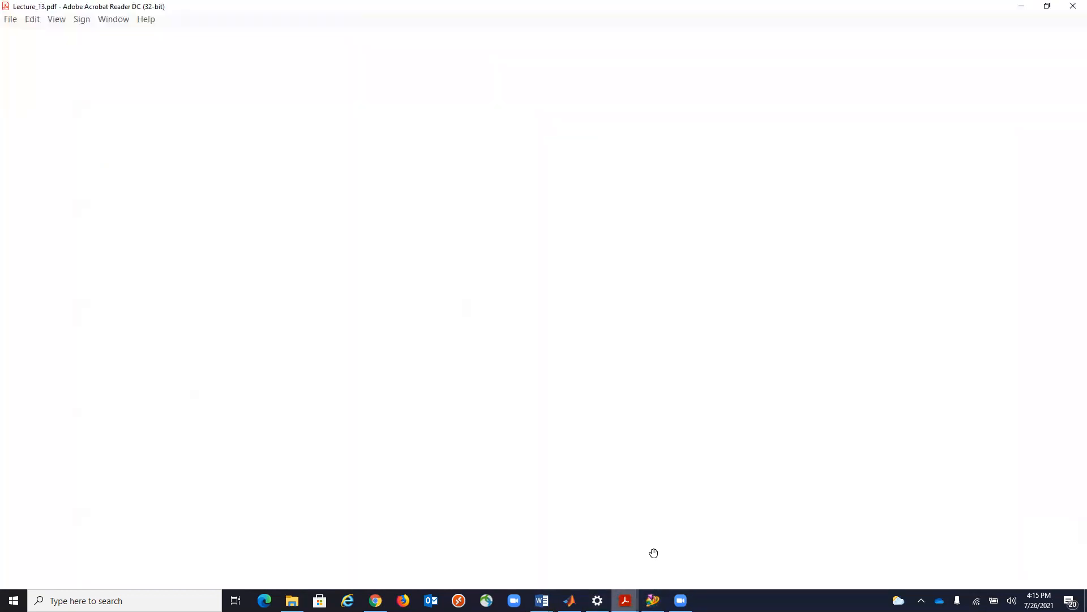
{"action": "scroll", "coordinate": [602, 349], "scroll_direction": "up", "scroll_amount": 3}
{"action": "scroll", "coordinate": [602, 349], "scroll_direction": "up", "scroll_amount": 20}
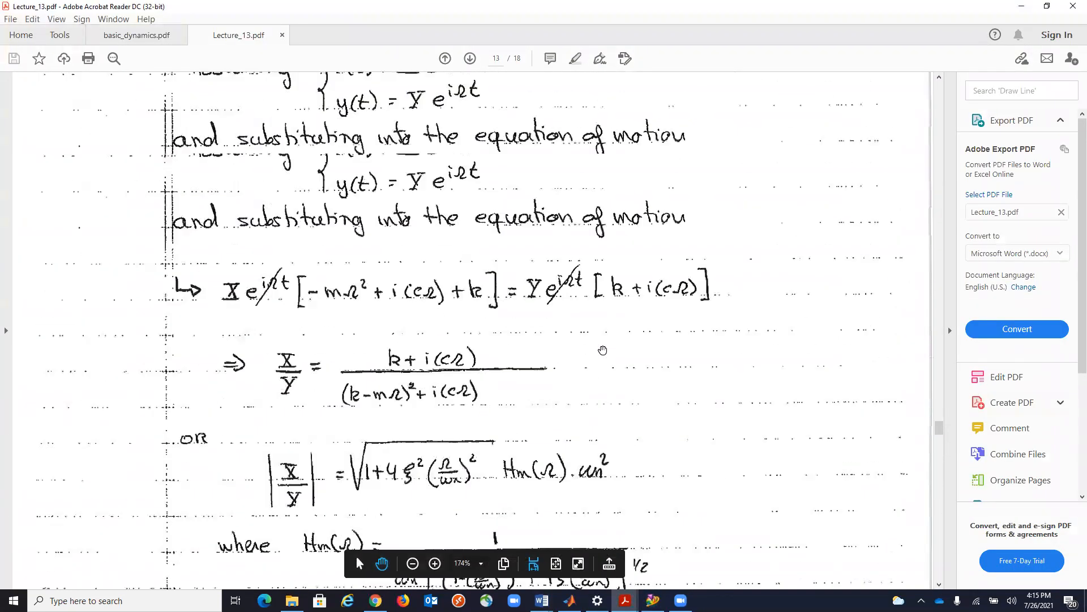
{"action": "scroll", "coordinate": [602, 349], "scroll_direction": "up", "scroll_amount": 11}
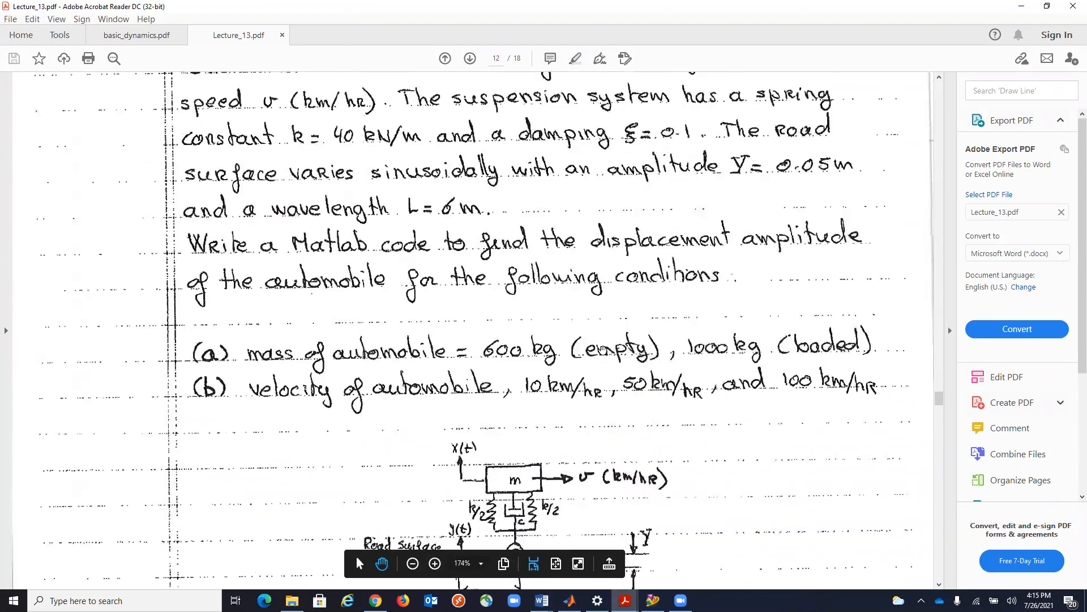
{"action": "left_click", "coordinate": [1022, 6]}
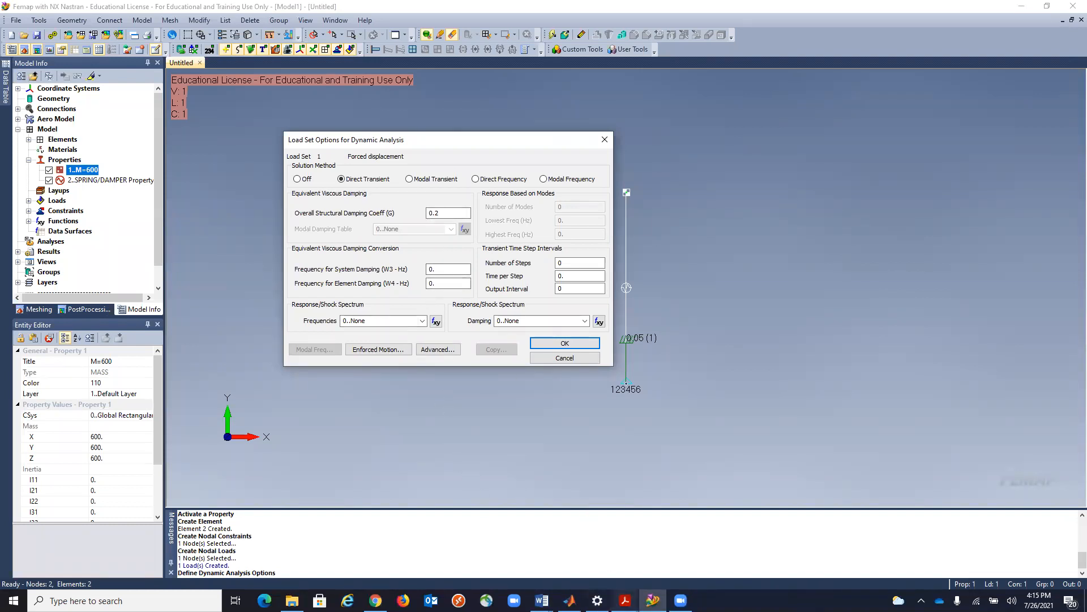
Look up the natural frequency calculation for the 600 kg mass in Lecture_13.pdf.
{"action": "mouse_move", "coordinate": [624, 599]}
{"action": "left_click", "coordinate": [652, 560]}
{"action": "scroll", "coordinate": [581, 456], "scroll_direction": "down", "scroll_amount": 10}
{"action": "scroll", "coordinate": [581, 455], "scroll_direction": "down", "scroll_amount": 20}
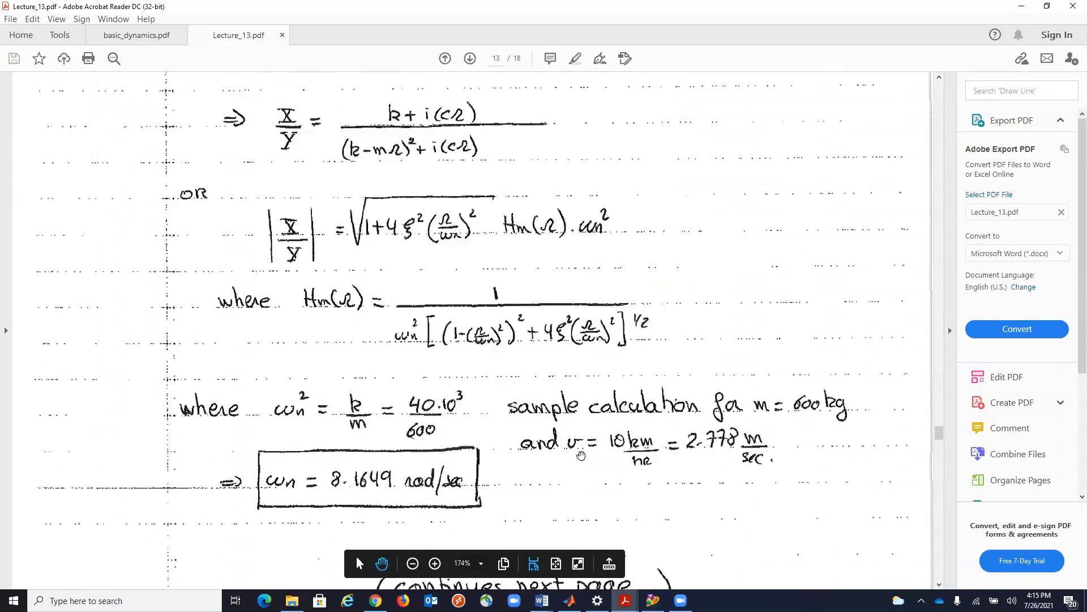
{"action": "scroll", "coordinate": [581, 456], "scroll_direction": "up", "scroll_amount": 3}
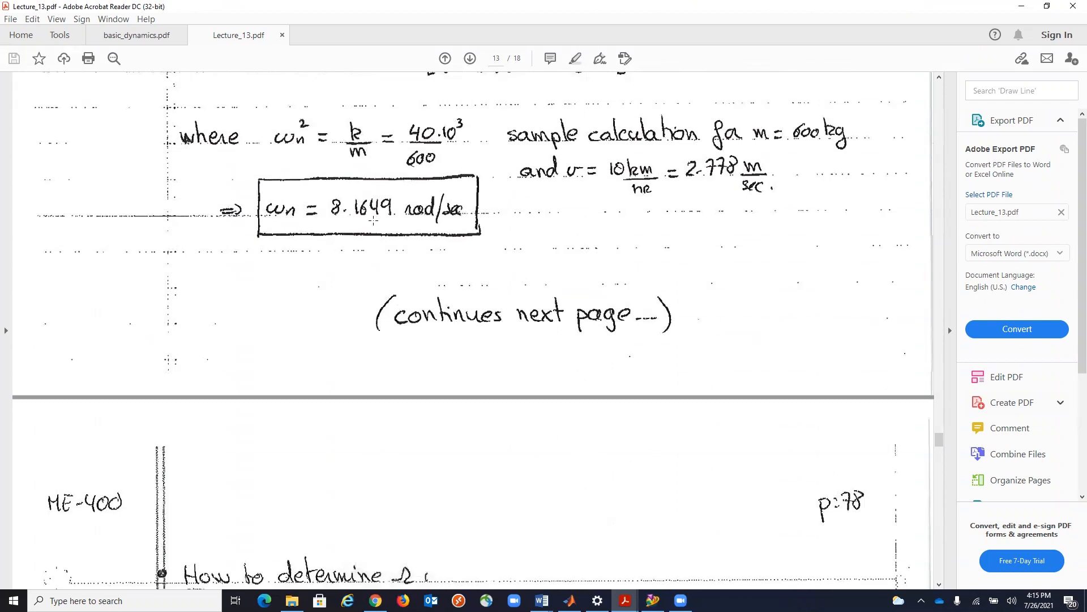
{"action": "scroll", "coordinate": [373, 220], "scroll_direction": "down", "scroll_amount": 2}
{"action": "scroll", "coordinate": [363, 204], "scroll_direction": "up", "scroll_amount": 2}
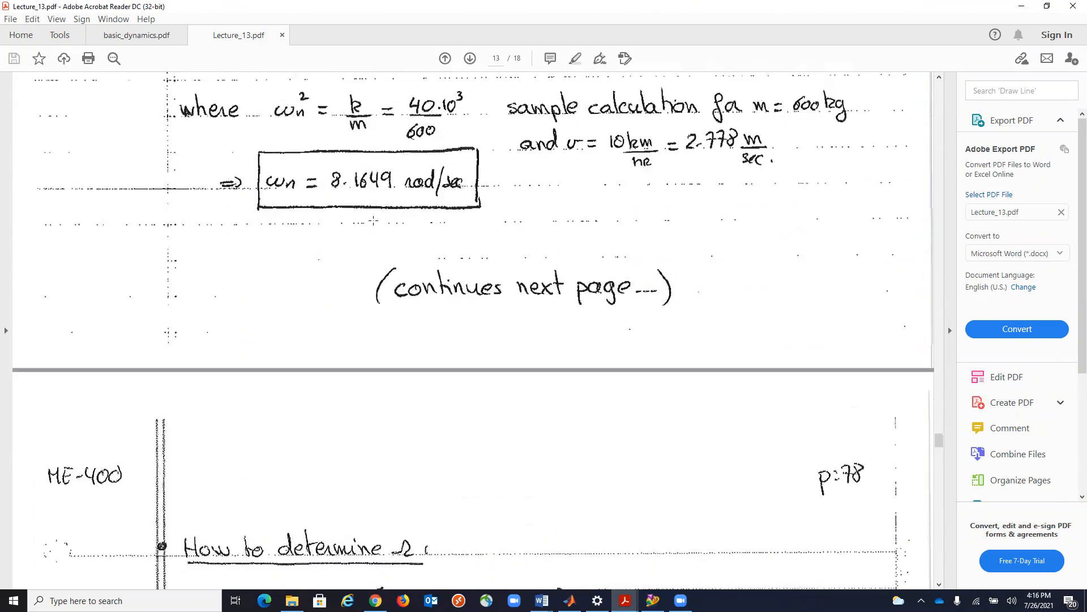
Switch to MATLAB and review the suspension parameters and time settings in Matlab_Solution.m.
{"action": "left_click", "coordinate": [570, 600]}
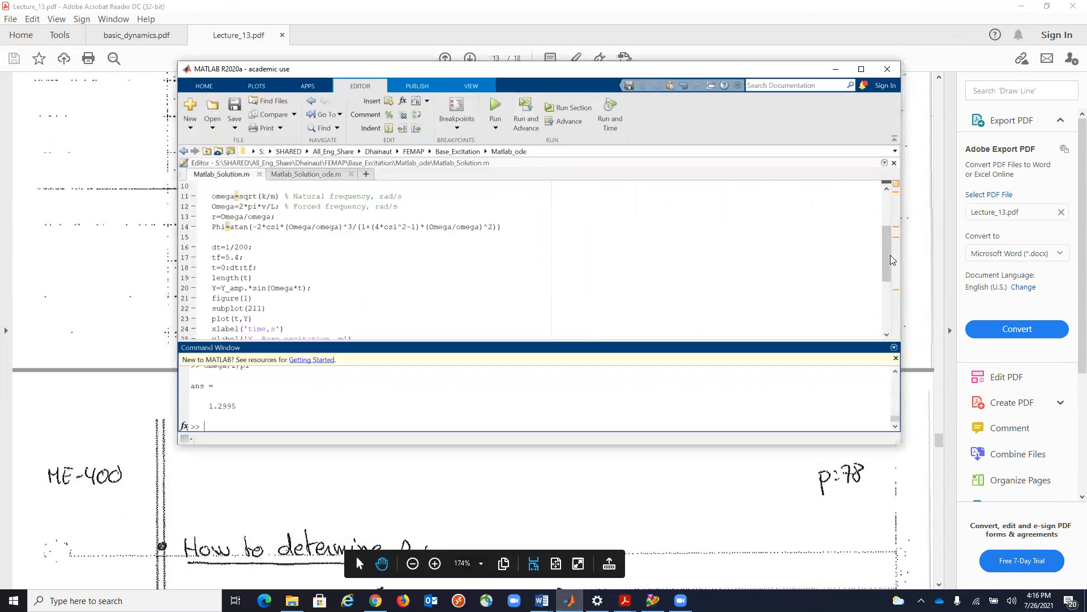
{"action": "left_click", "coordinate": [886, 217]}
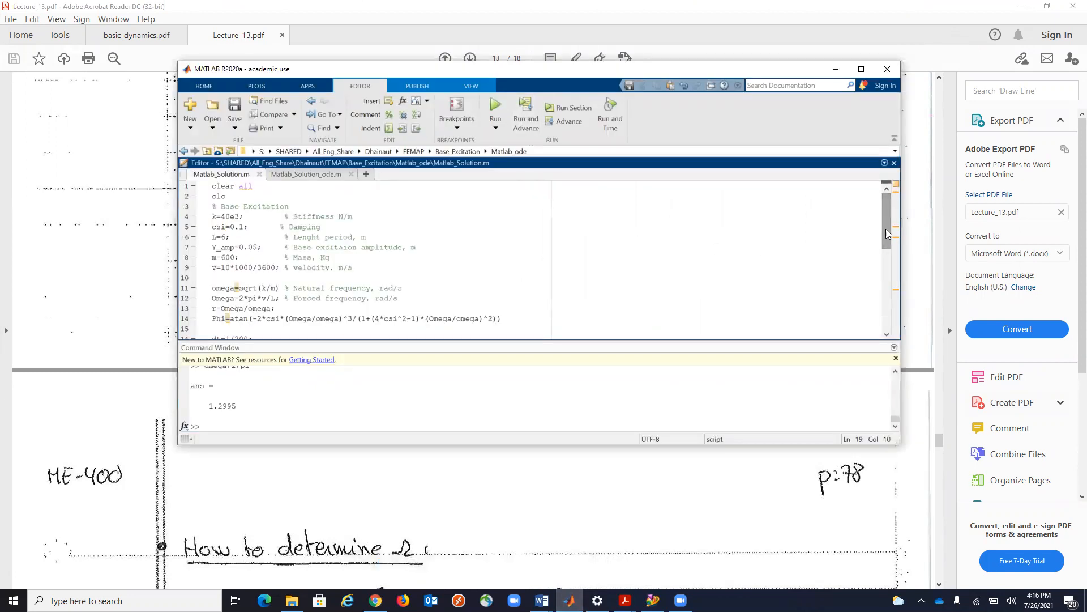
{"action": "left_click_drag", "start_coordinate": [887, 226], "coordinate": [884, 314]}
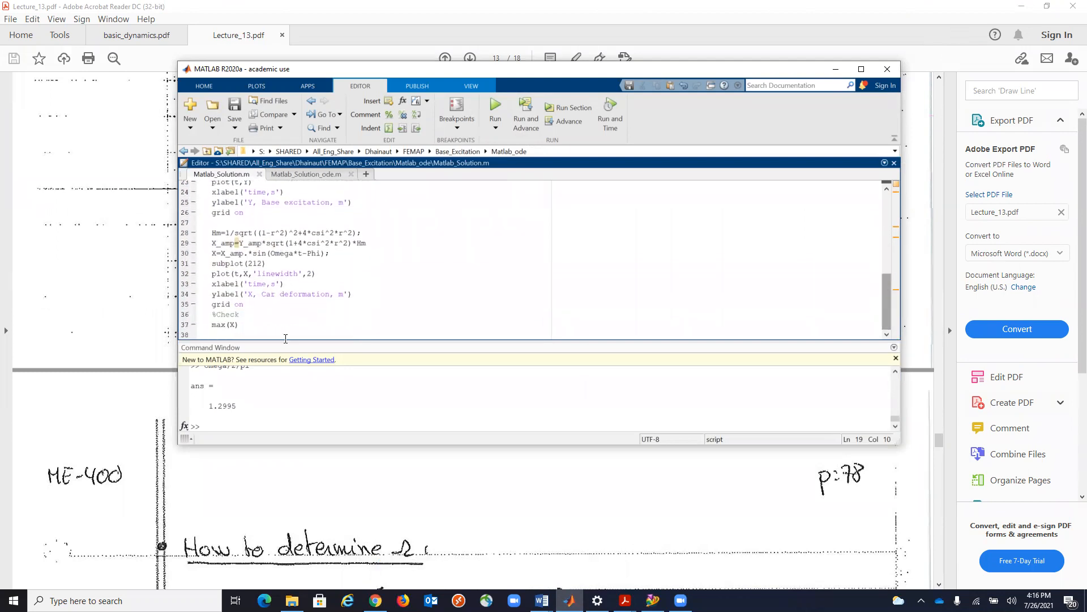
Clear the MATLAB command window, calculate omega/2/pi for the natural frequency in Hz, and return to Femap.
{"action": "left_click", "coordinate": [253, 409]}
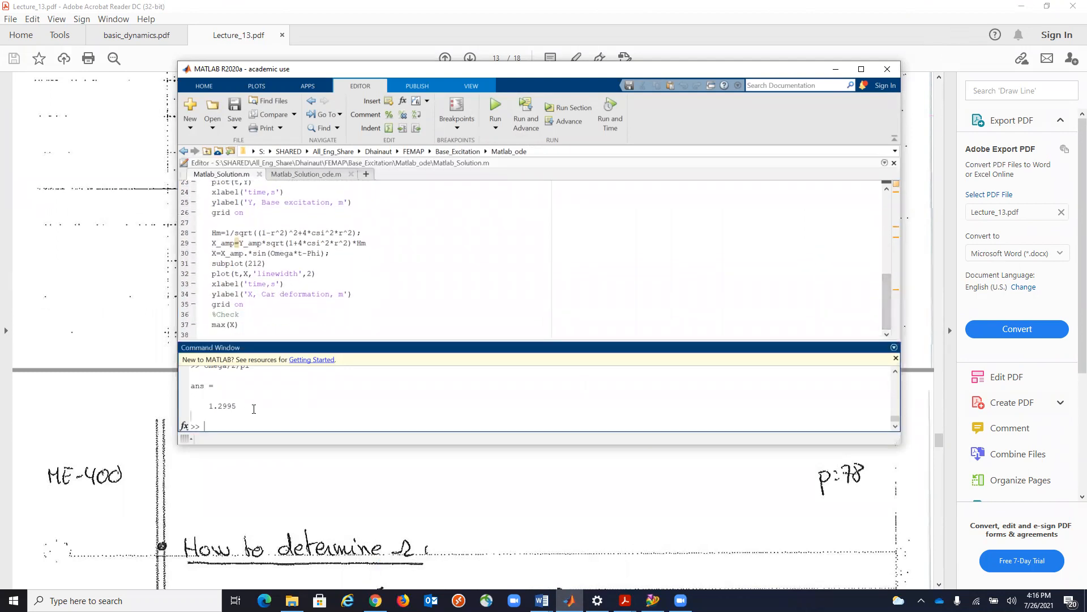
{"action": "type", "text": "clc"}
{"action": "key", "text": "Return"}
{"action": "type", "text": "omega/2/pi"}
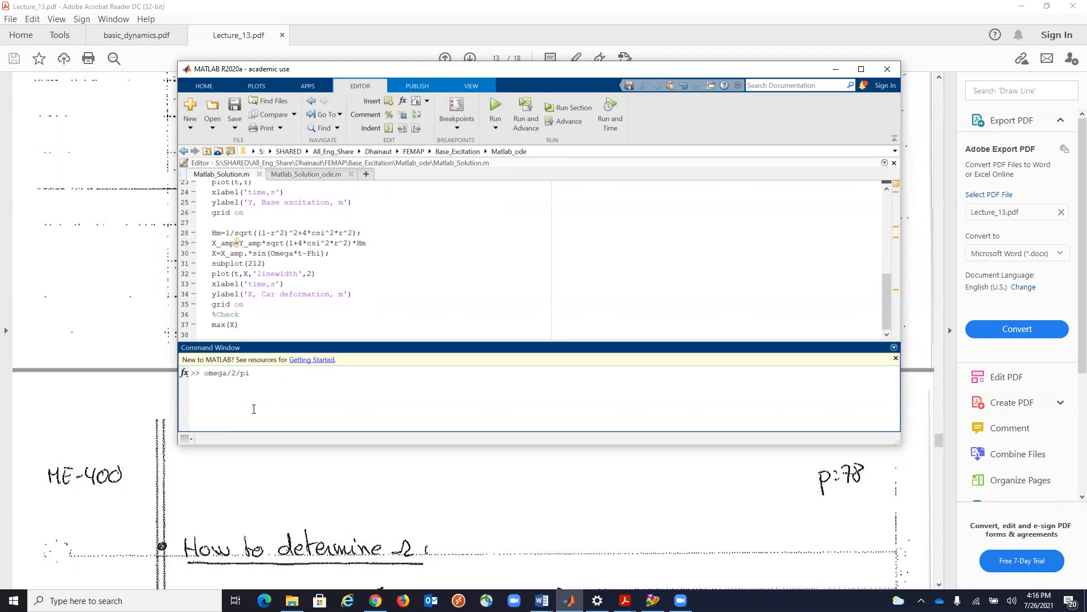
{"action": "key", "text": "Return"}
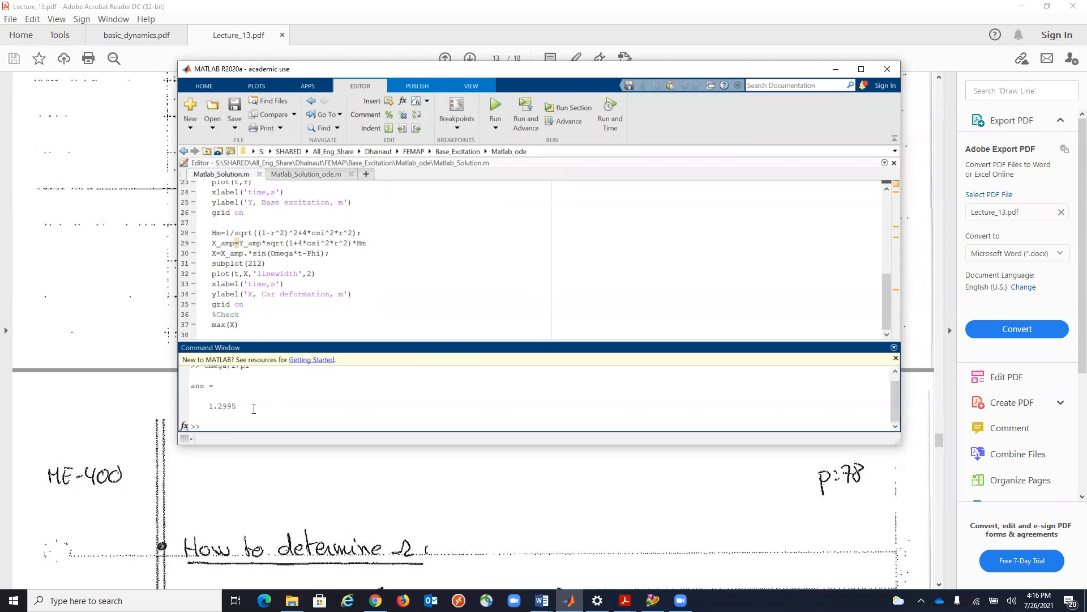
{"action": "left_click", "coordinate": [835, 68]}
{"action": "left_click", "coordinate": [1022, 7]}
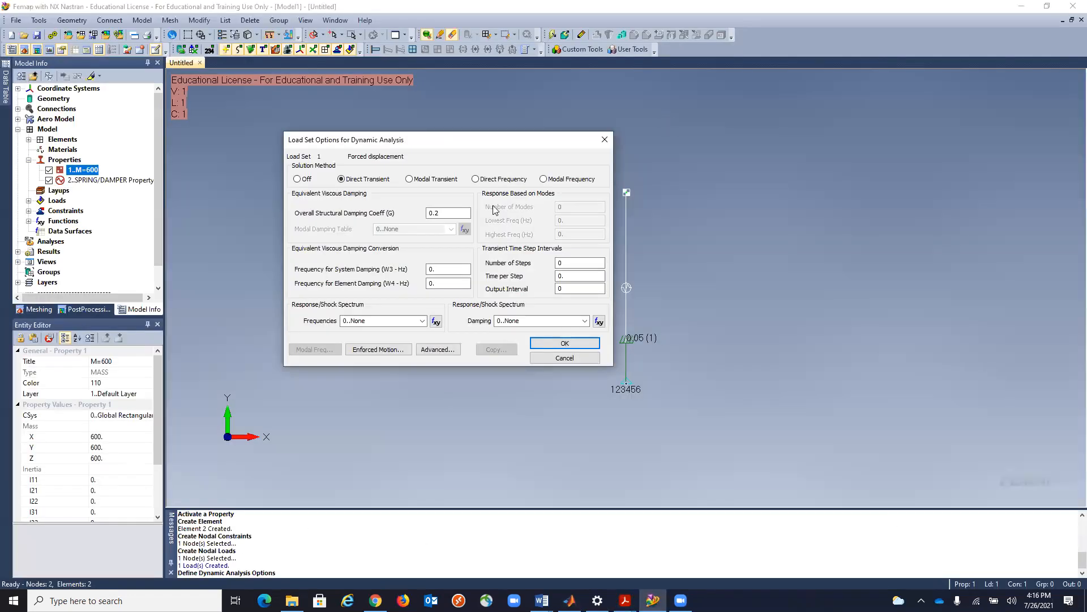
Set the frequencies for system damping (W3) and element damping (W4) both to 1.2995 Hz.
{"action": "left_click_drag", "start_coordinate": [397, 269], "coordinate": [390, 265]}
{"action": "type", "text": "1"}
{"action": "left_click_drag", "start_coordinate": [454, 268], "coordinate": [426, 287]}
{"action": "key", "text": "ctrl+c"}
{"action": "key", "text": "ctrl+v"}
Set the transient time per step to 1/200 and the output interval to 1.
{"action": "double_click", "coordinate": [560, 276]}
{"action": "type", "text": "1"}
{"action": "double_click", "coordinate": [558, 290]}
{"action": "type", "text": "1"}
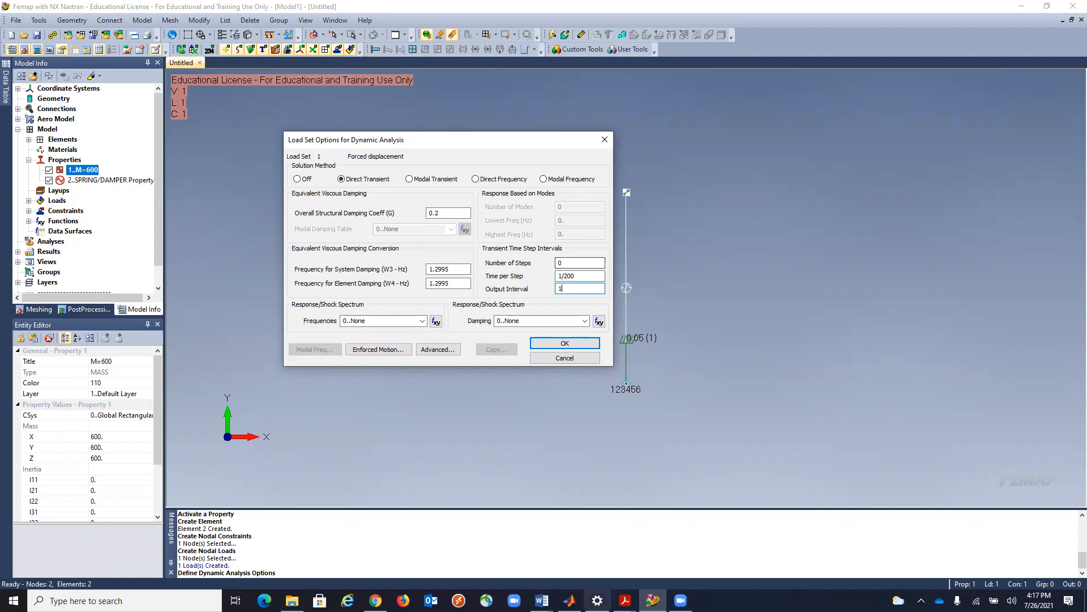
In MATLAB's Matlab_Solution.m, set tf to 5.4005 and assign length(t) to a variable ddd.
{"action": "left_click", "coordinate": [569, 599]}
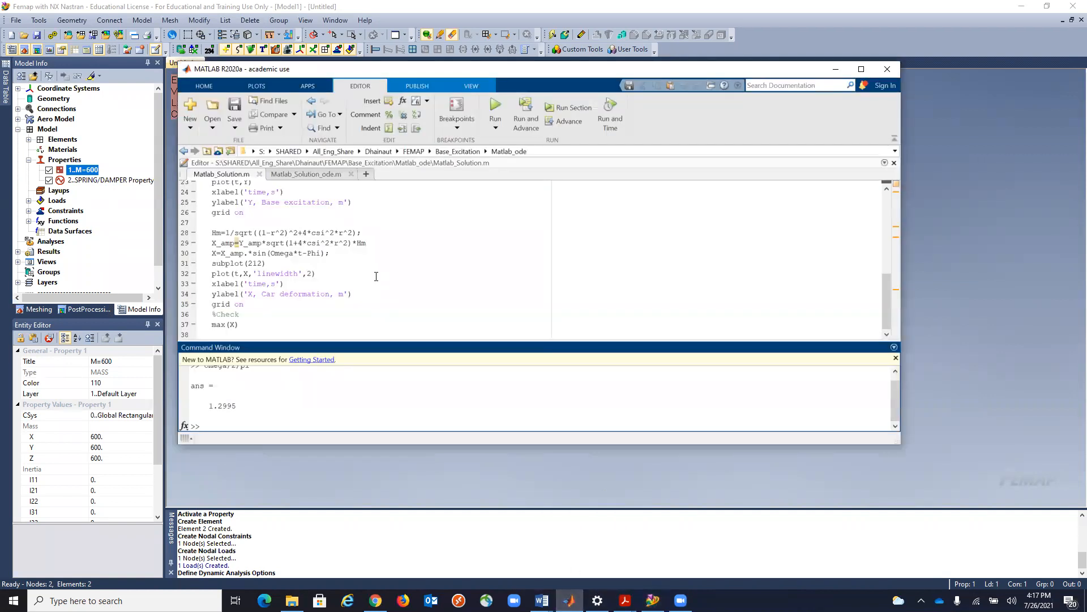
{"action": "scroll", "coordinate": [376, 275], "scroll_direction": "up", "scroll_amount": 3}
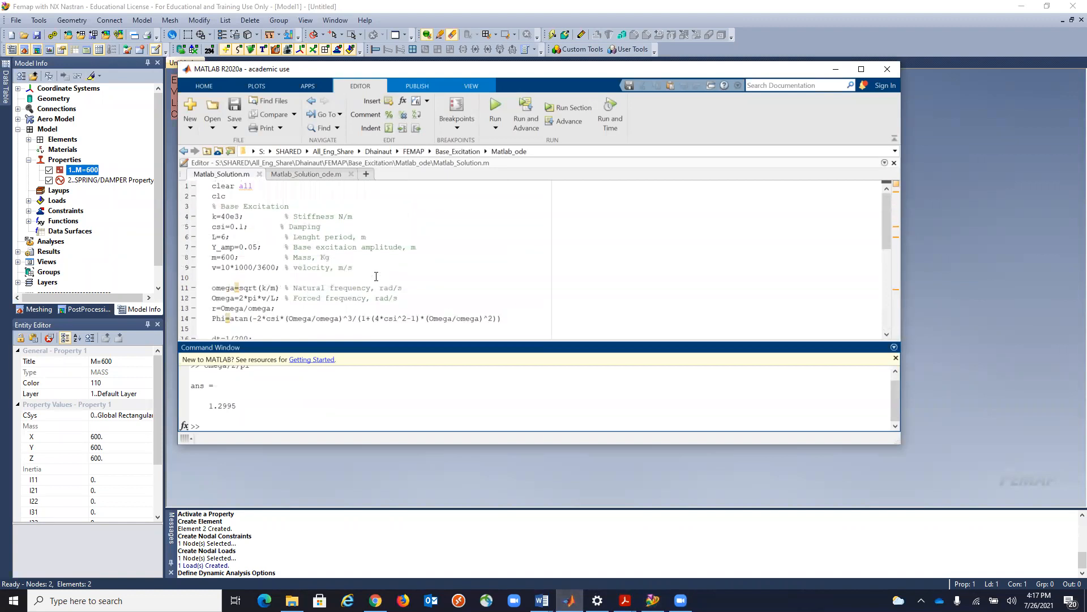
{"action": "scroll", "coordinate": [377, 276], "scroll_direction": "down", "scroll_amount": 3}
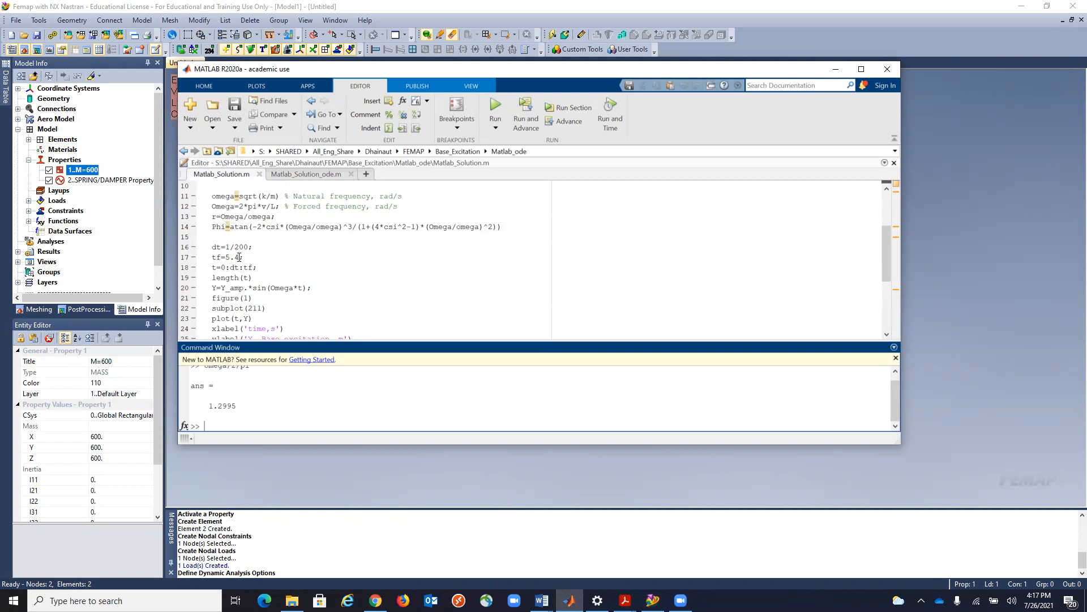
{"action": "left_click", "coordinate": [239, 257]}
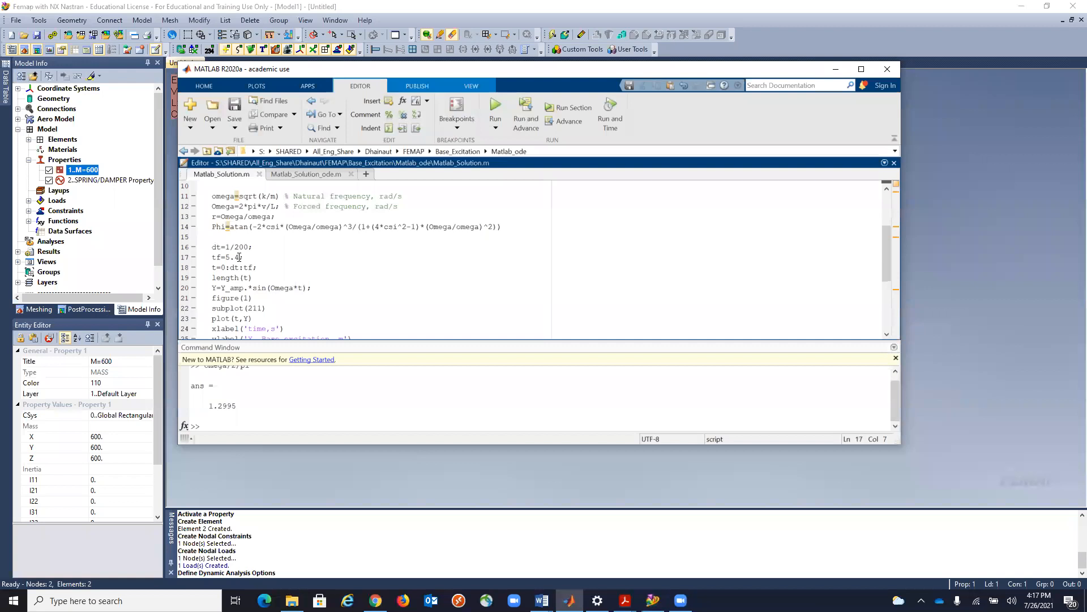
{"action": "type", "text": "005"}
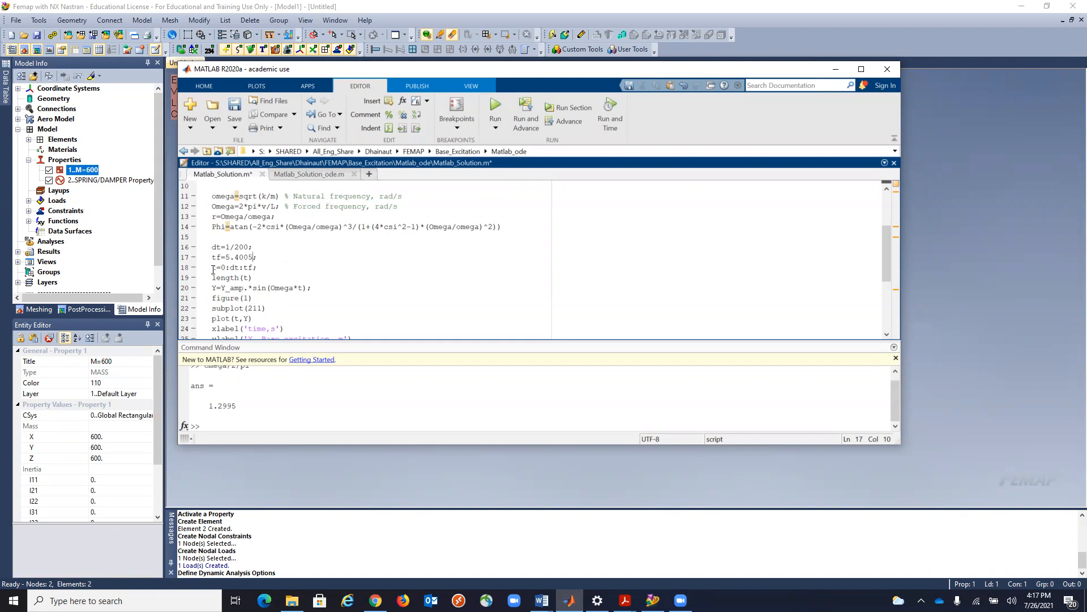
{"action": "type", "text": "ddd="}
Run Matlab_Solution.m, close the resulting figure, read the value of ddd in the command output, and return to Femap.
{"action": "left_click", "coordinate": [496, 110]}
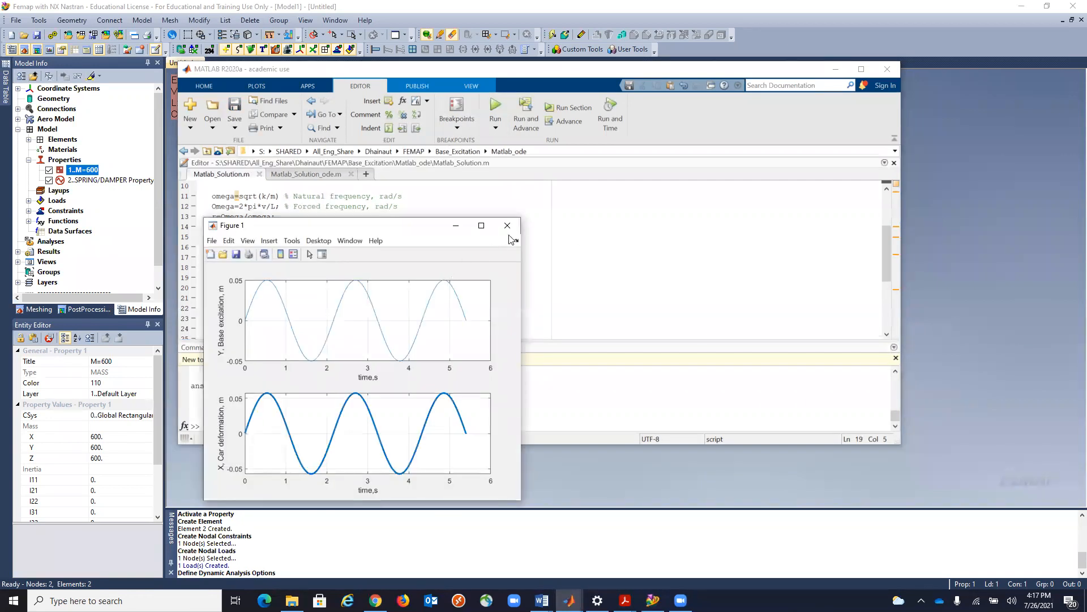
{"action": "left_click", "coordinate": [508, 227]}
{"action": "scroll", "coordinate": [334, 383], "scroll_direction": "down", "scroll_amount": 1}
{"action": "scroll", "coordinate": [334, 383], "scroll_direction": "down", "scroll_amount": 1}
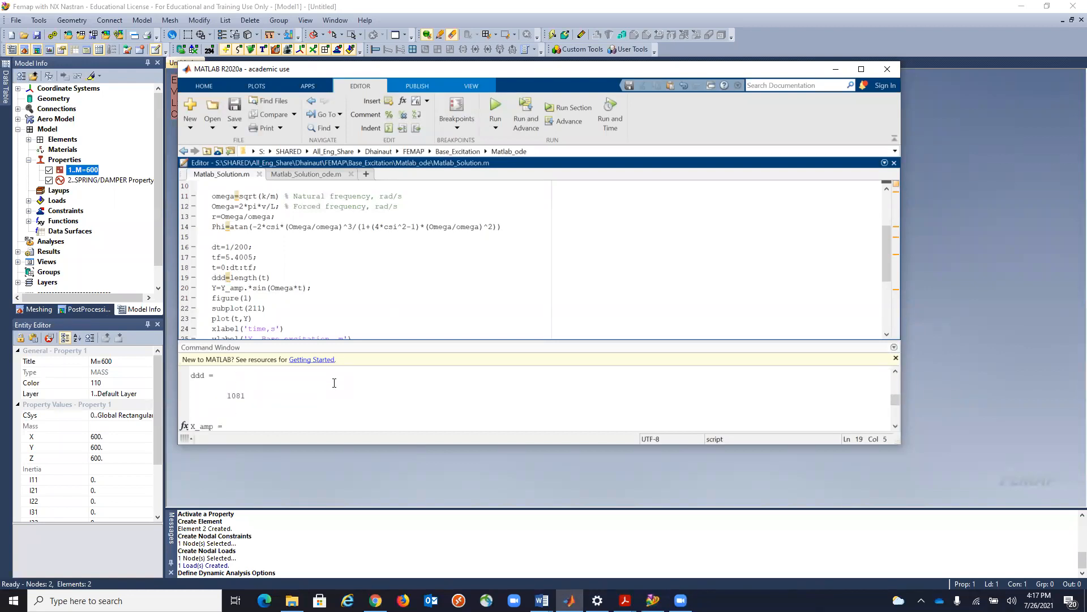
{"action": "left_click", "coordinate": [835, 68]}
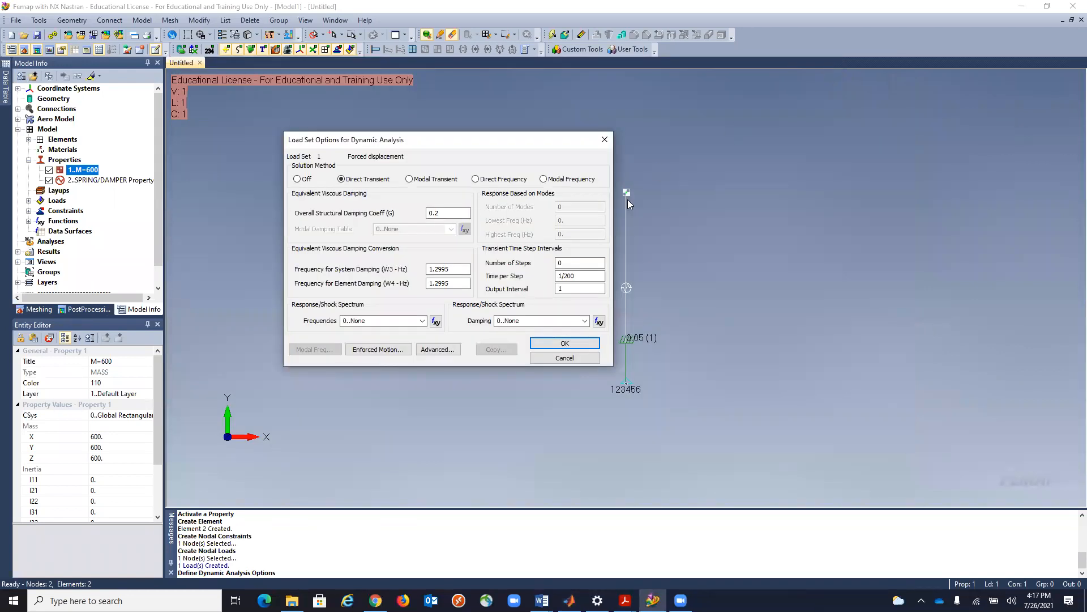
Set the number of transient steps to 1081 and accept the load set's dynamic analysis options.
{"action": "left_click_drag", "start_coordinate": [569, 263], "coordinate": [547, 265]}
{"action": "type", "text": "1081"}
{"action": "left_click", "coordinate": [571, 347]}
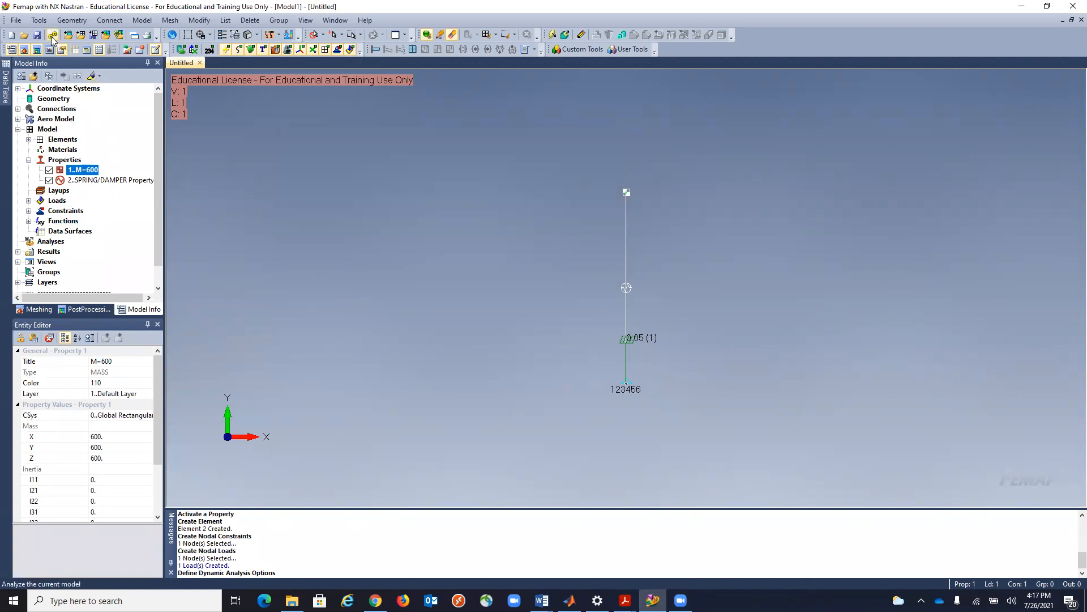
Create a new NX Nastran analysis set of type Transient Dynamic/Time History.
{"action": "right_click", "coordinate": [57, 242]}
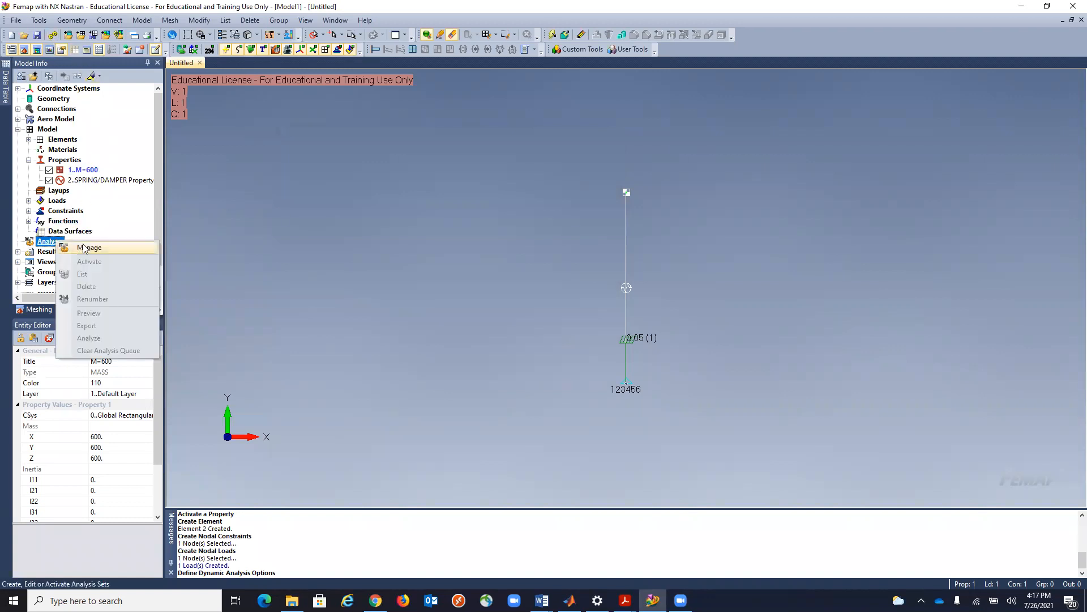
{"action": "left_click", "coordinate": [80, 249]}
{"action": "left_click", "coordinate": [636, 386]}
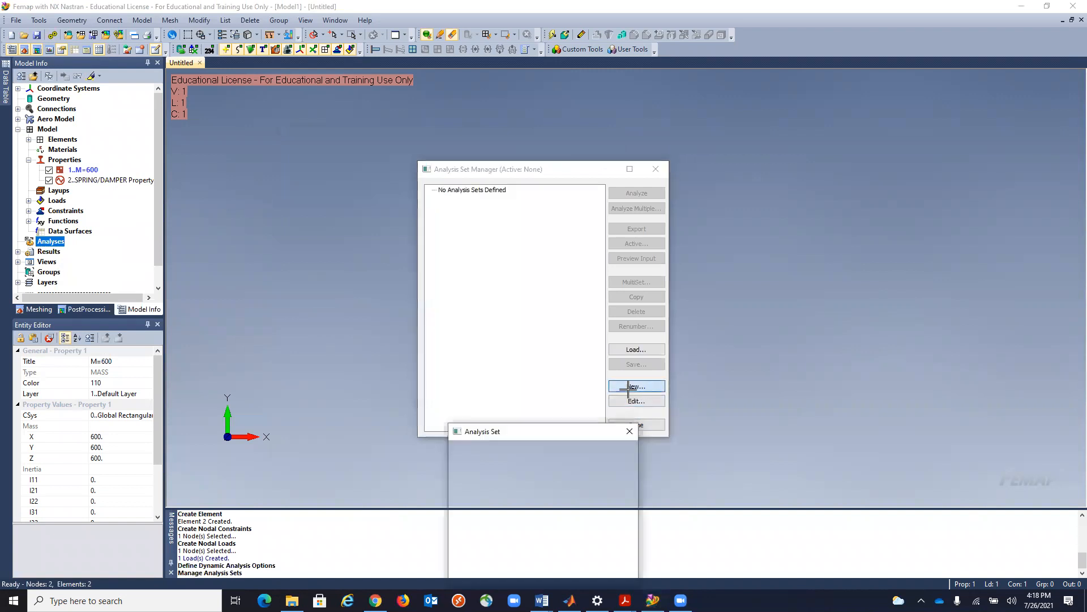
{"action": "left_click", "coordinate": [624, 487]}
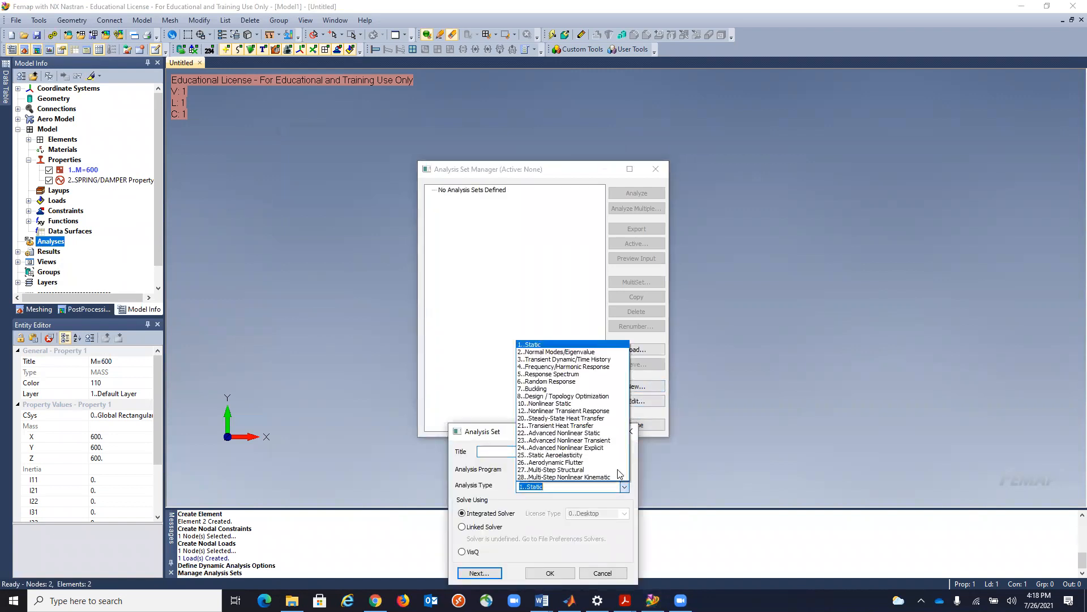
{"action": "left_click", "coordinate": [599, 360]}
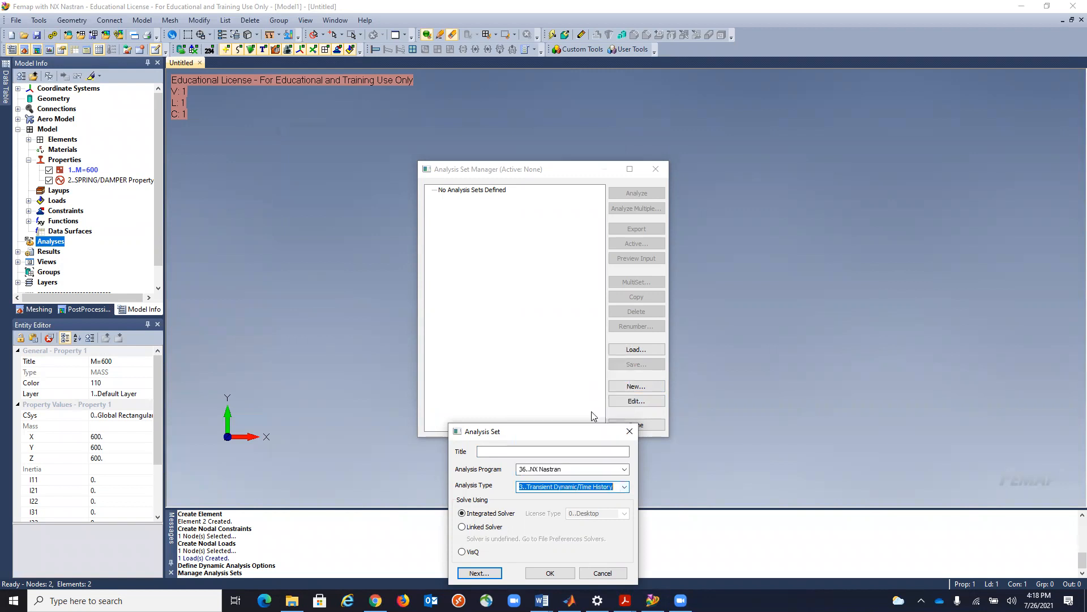
{"action": "left_click", "coordinate": [552, 573]}
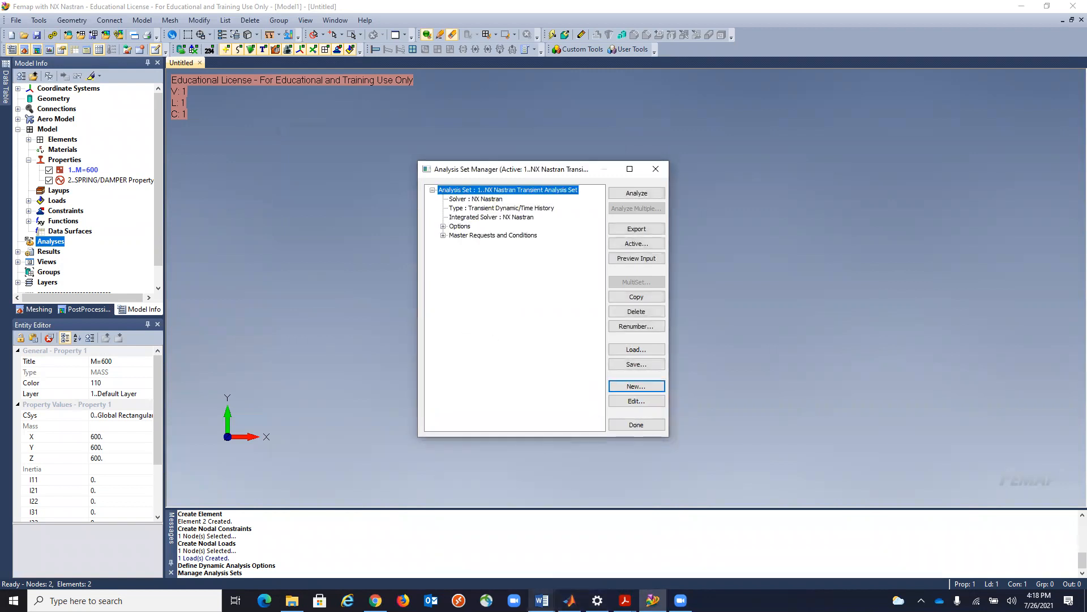
Consult the NASTRAN Dynamic Analysis settings in Important_Notes.docx in Word and return to Femap.
{"action": "mouse_move", "coordinate": [541, 600]}
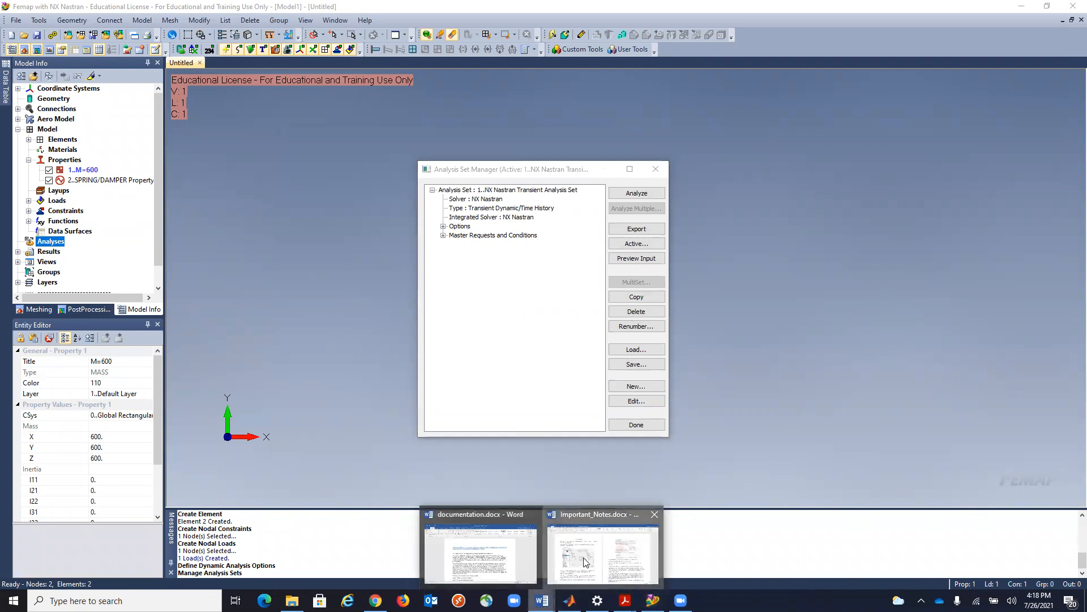
{"action": "left_click", "coordinate": [587, 563]}
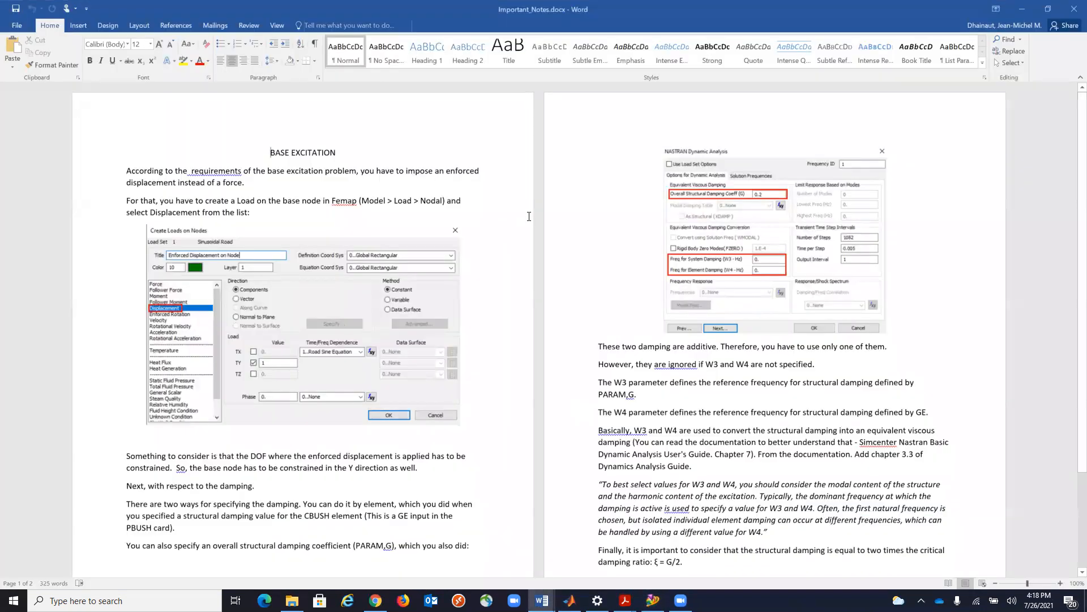
{"action": "left_click", "coordinate": [1023, 9]}
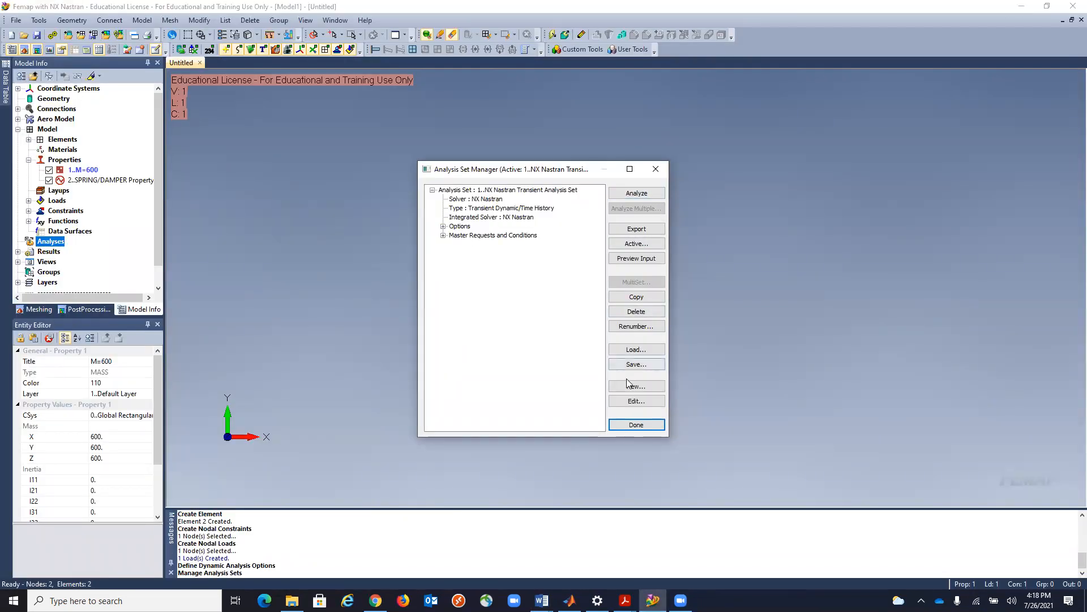
Edit the transient analysis set and enable Use Load Set Options in its NASTRAN Dynamic Analysis settings.
{"action": "left_click", "coordinate": [633, 401]}
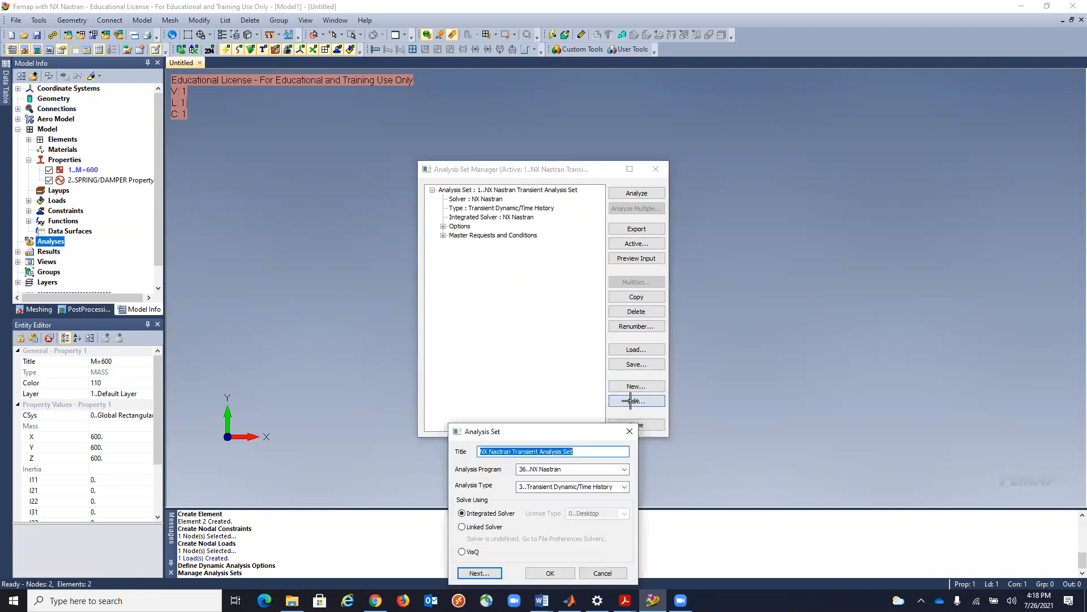
{"action": "left_click", "coordinate": [482, 575]}
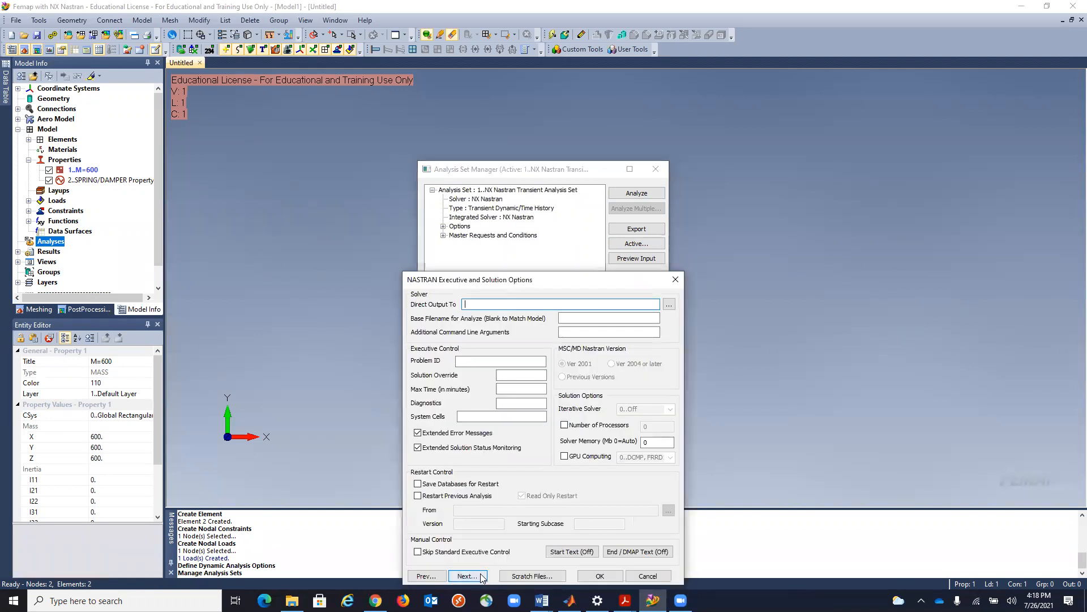
{"action": "left_click", "coordinate": [468, 575]}
{"action": "left_click", "coordinate": [484, 574]}
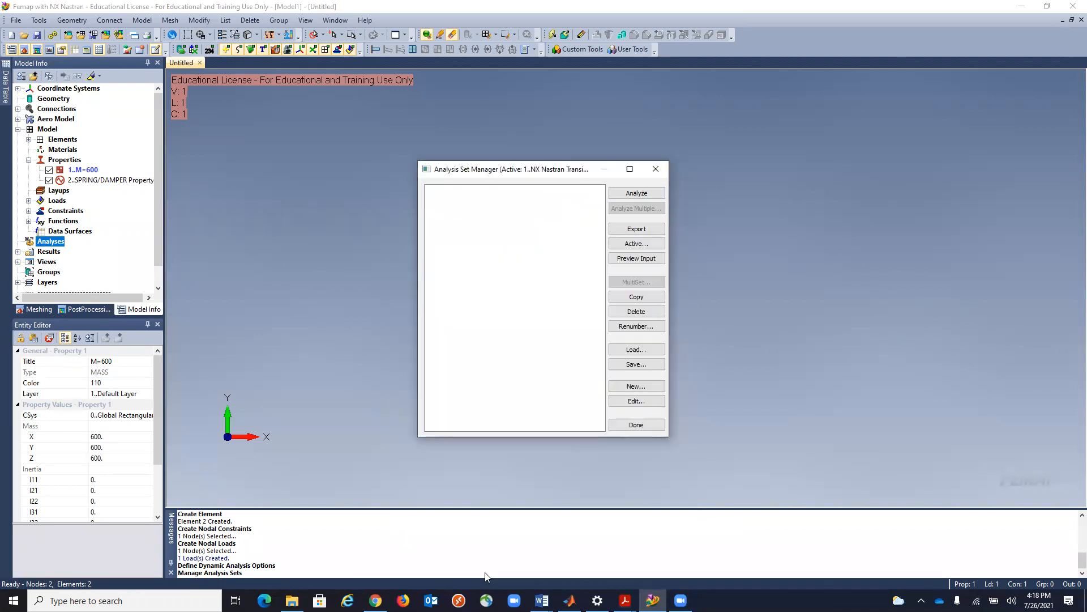
{"action": "left_click", "coordinate": [488, 574]}
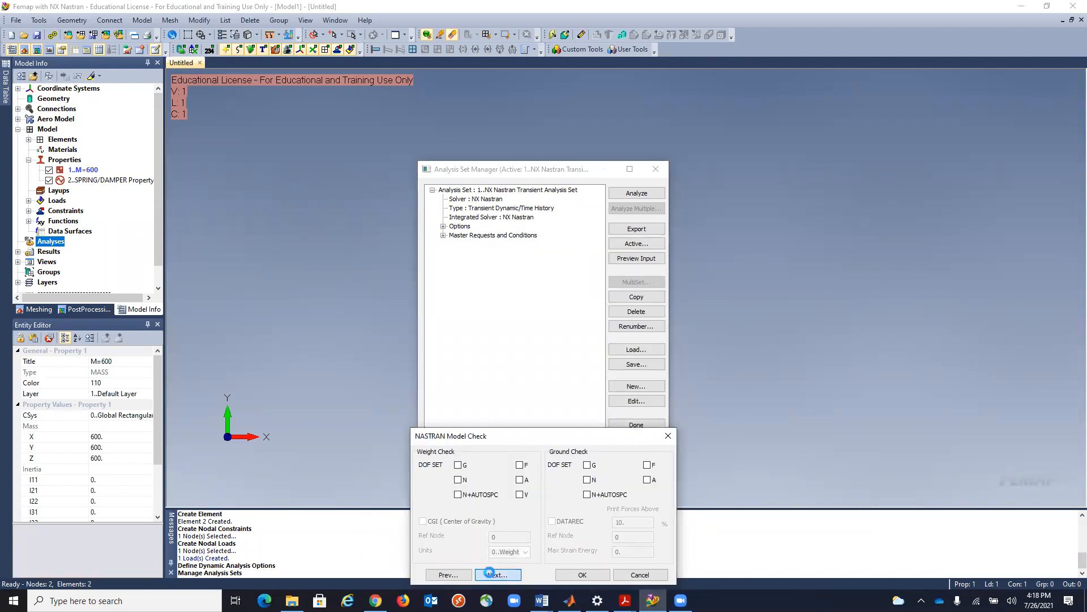
{"action": "left_click", "coordinate": [490, 575]}
{"action": "left_click", "coordinate": [494, 574]}
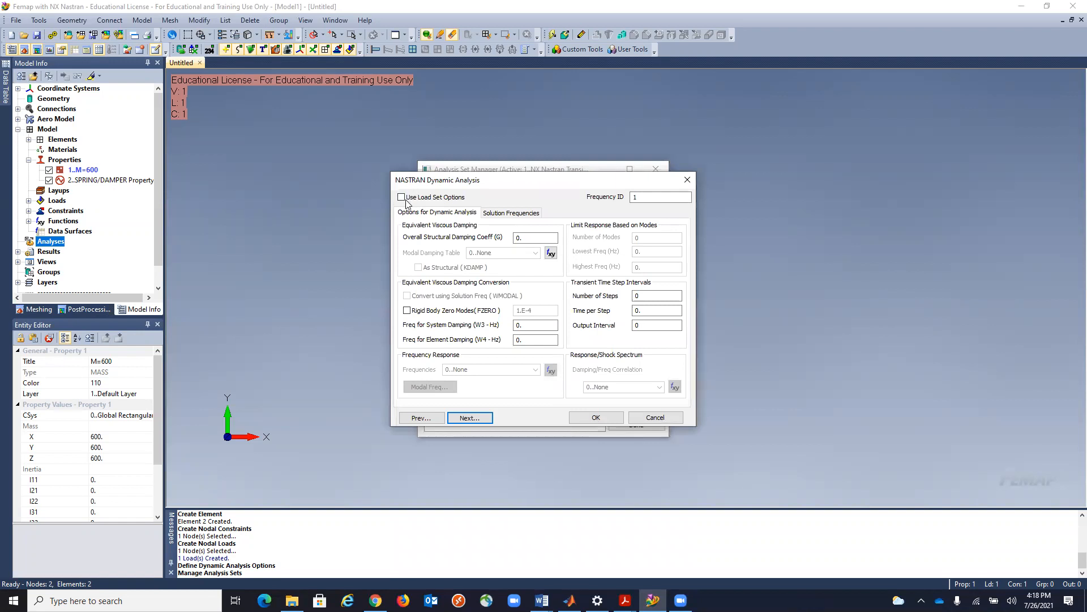
{"action": "left_click", "coordinate": [521, 239]}
{"action": "left_click", "coordinate": [401, 198]}
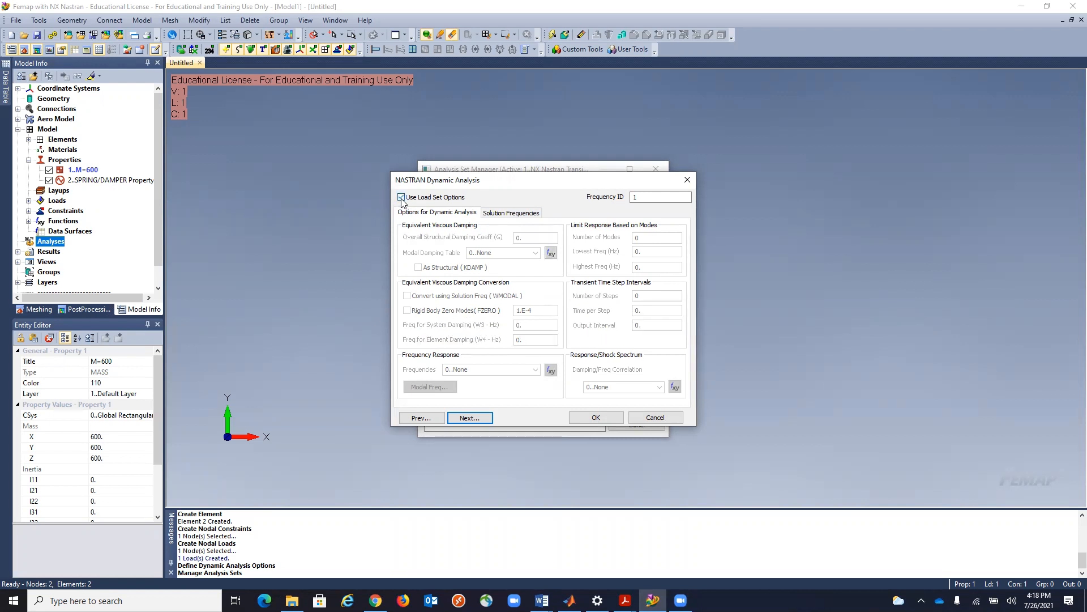
{"action": "left_click", "coordinate": [589, 418]}
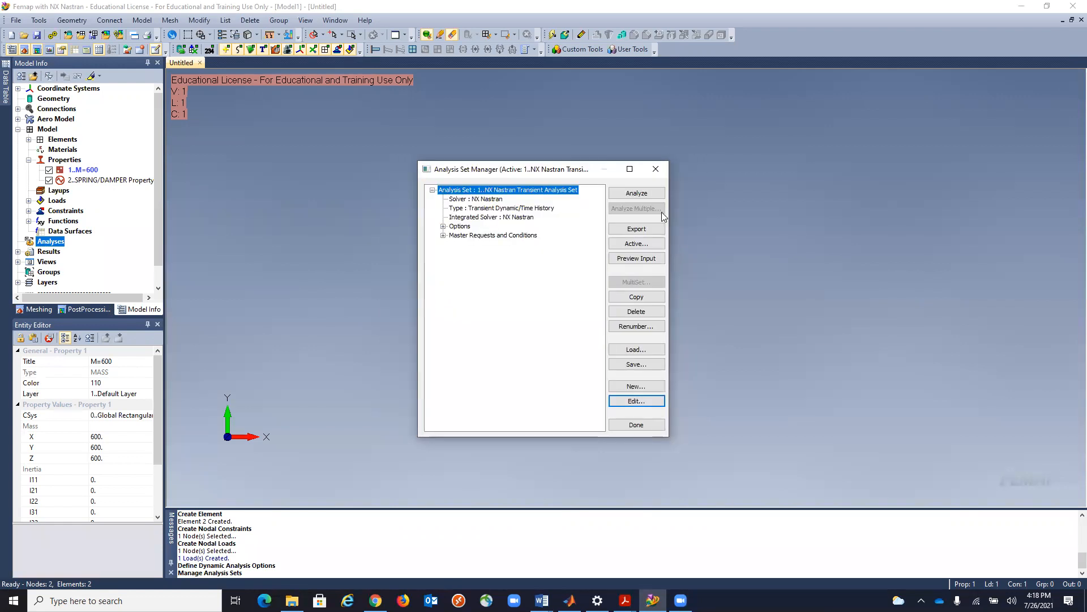
Run the transient analysis, close the analysis monitor, and browse the time-step output sets under All Results.
{"action": "left_click", "coordinate": [636, 193]}
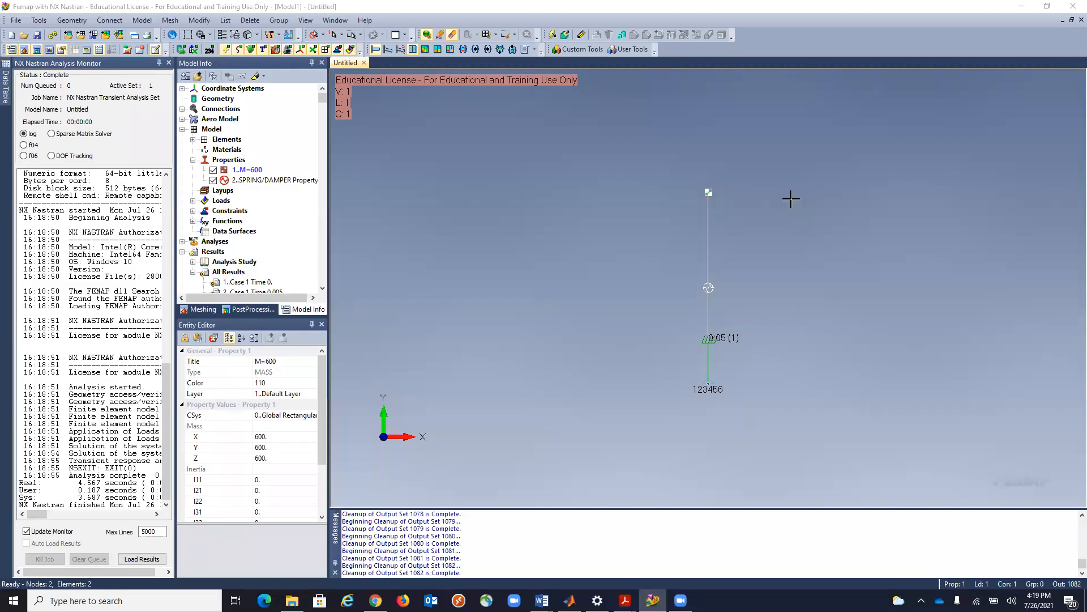
{"action": "left_click", "coordinate": [169, 62]}
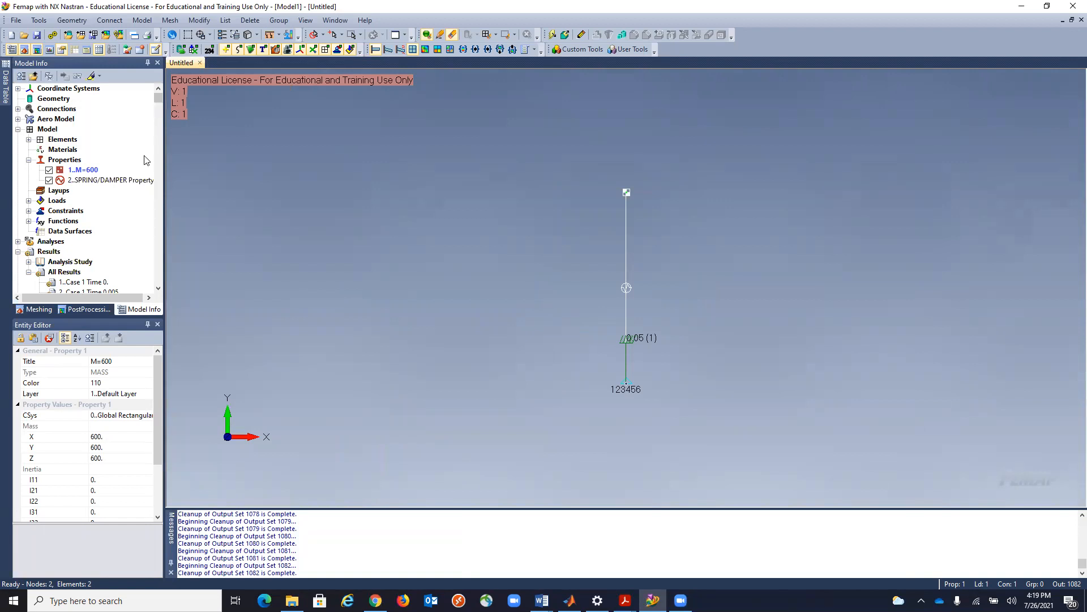
{"action": "scroll", "coordinate": [117, 200], "scroll_direction": "down", "scroll_amount": 18}
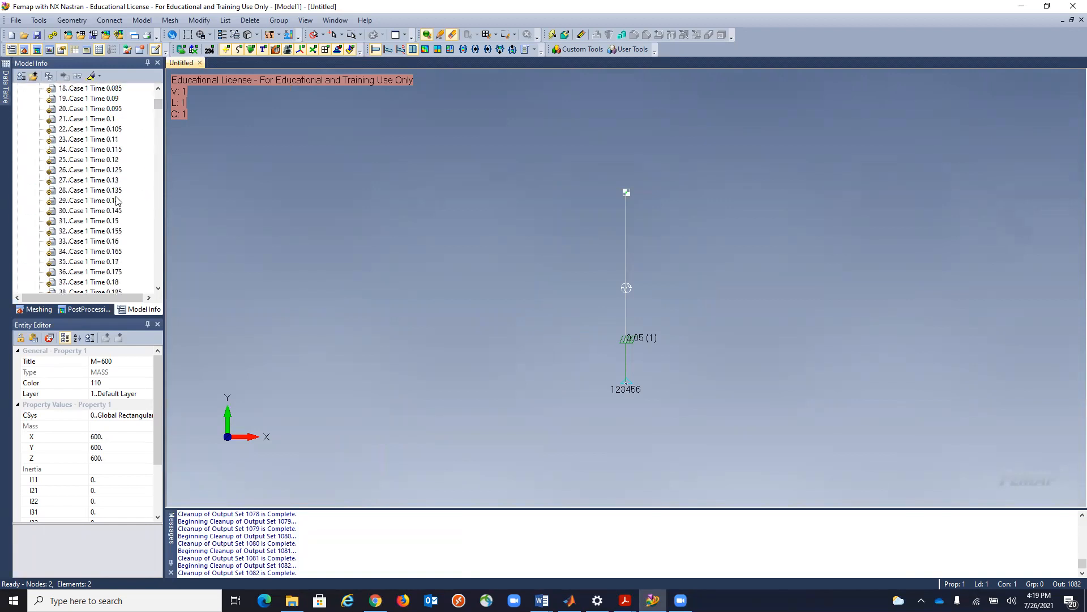
Show the Charting pane and start a new chart data series of type Vector vs. Set.
{"action": "scroll", "coordinate": [117, 200], "scroll_direction": "down", "scroll_amount": 20}
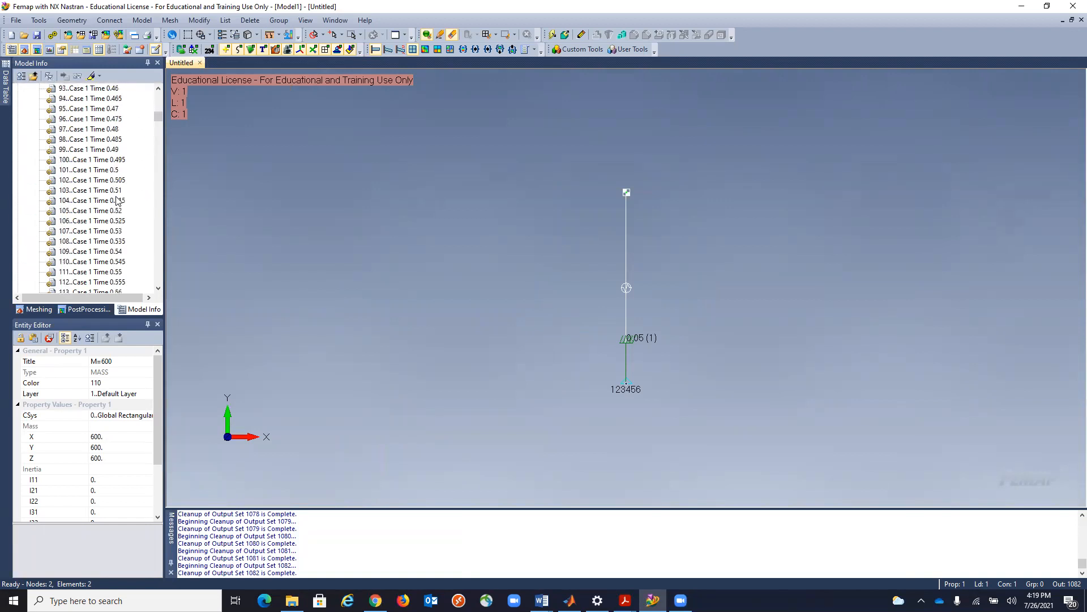
{"action": "scroll", "coordinate": [117, 200], "scroll_direction": "up", "scroll_amount": 20}
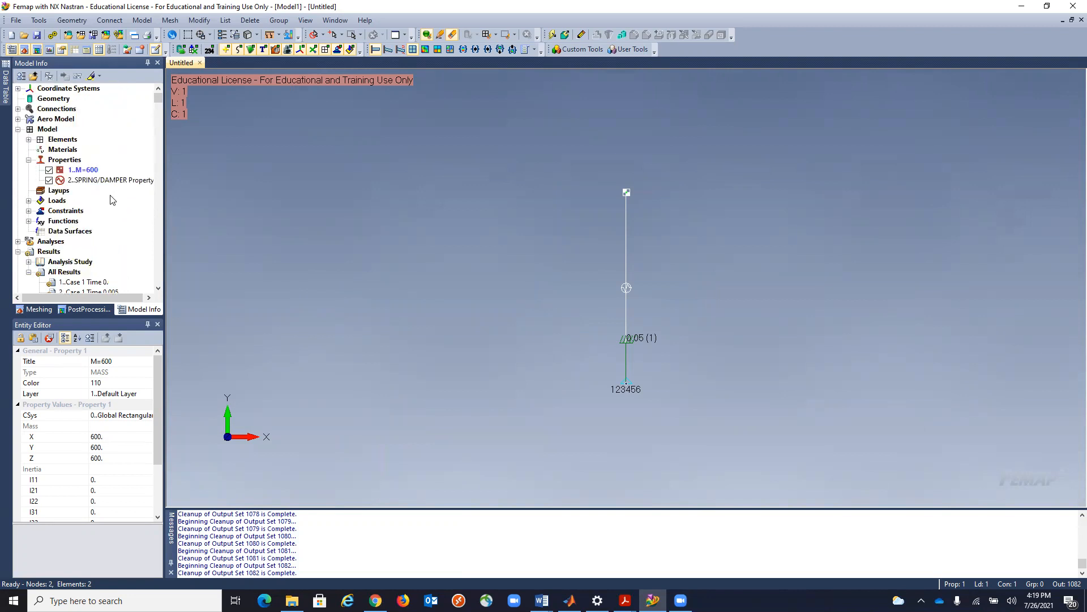
{"action": "left_click", "coordinate": [49, 51]}
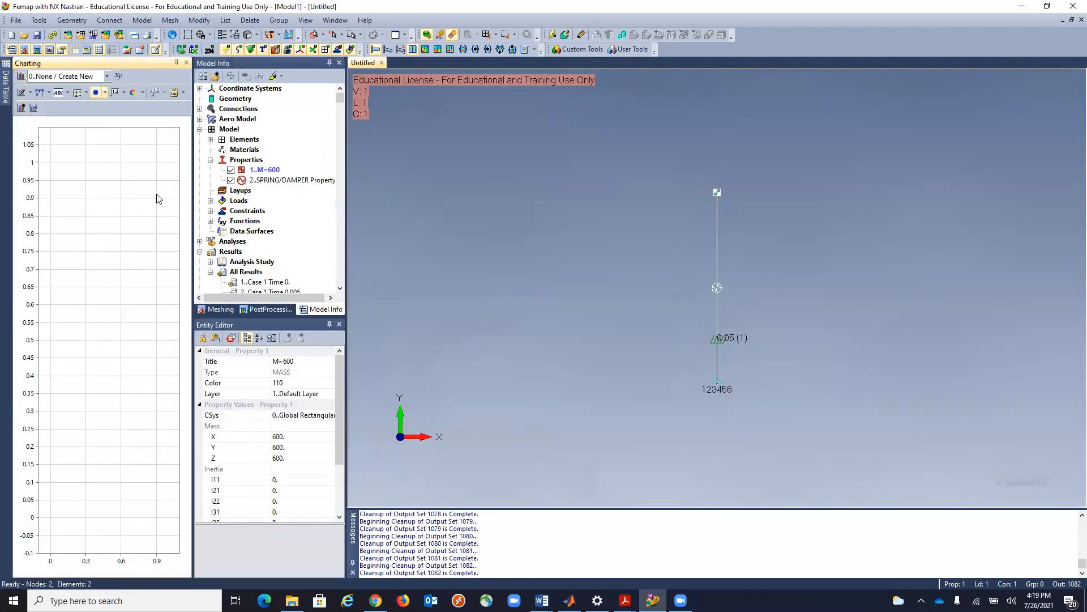
{"action": "left_click", "coordinate": [117, 79]}
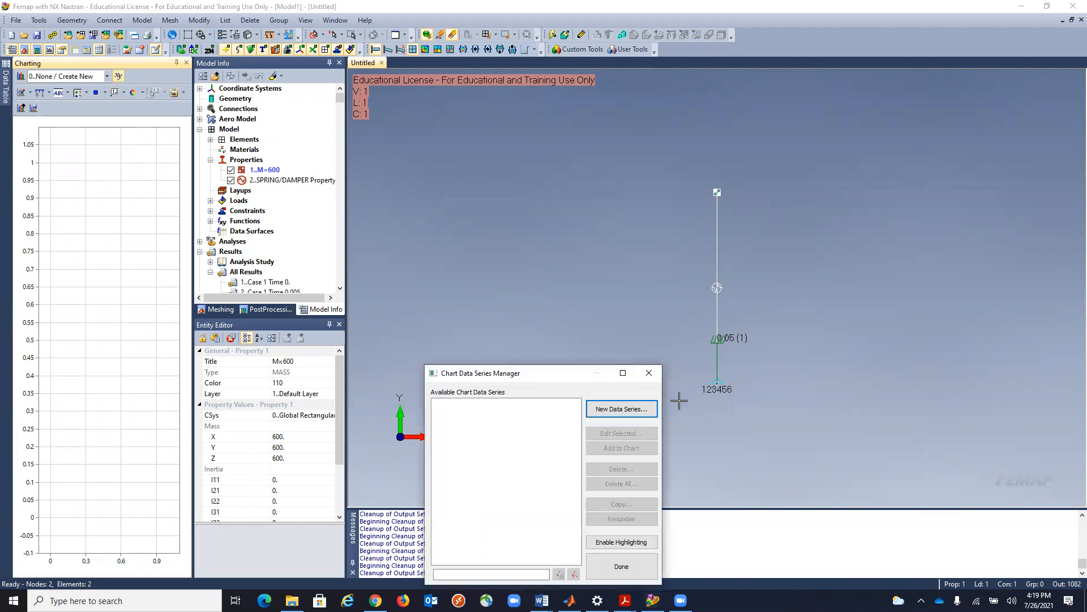
{"action": "left_click", "coordinate": [621, 410]}
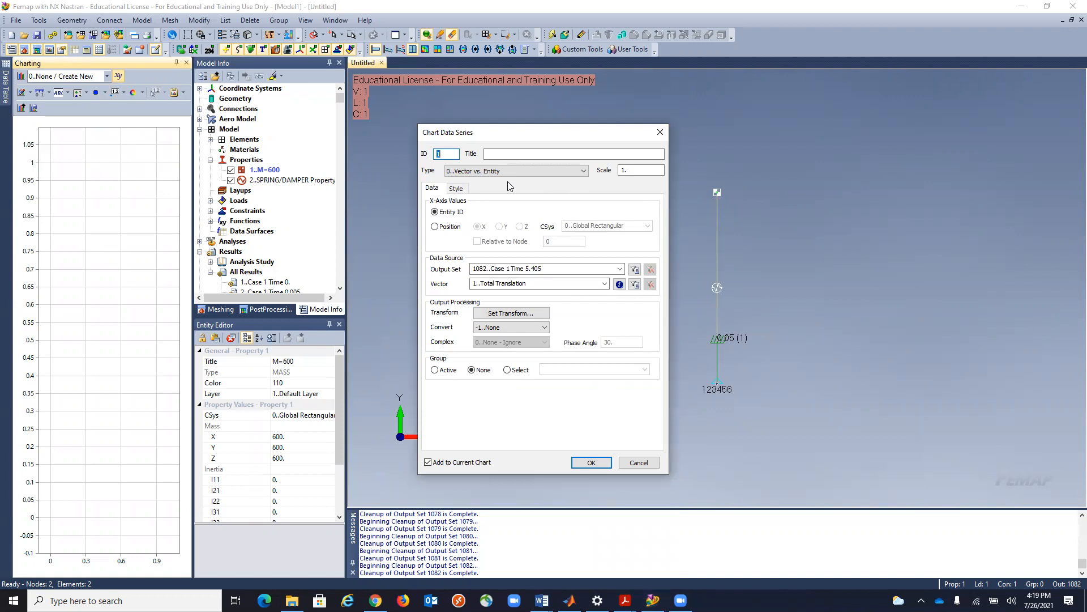
{"action": "left_click", "coordinate": [583, 171]}
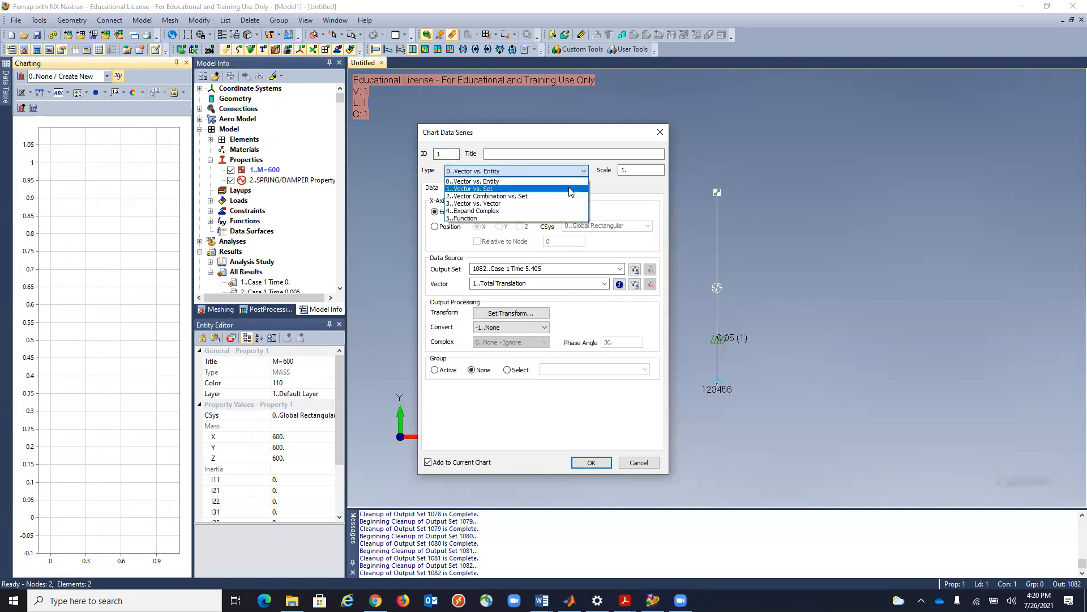
{"action": "left_click", "coordinate": [571, 185]}
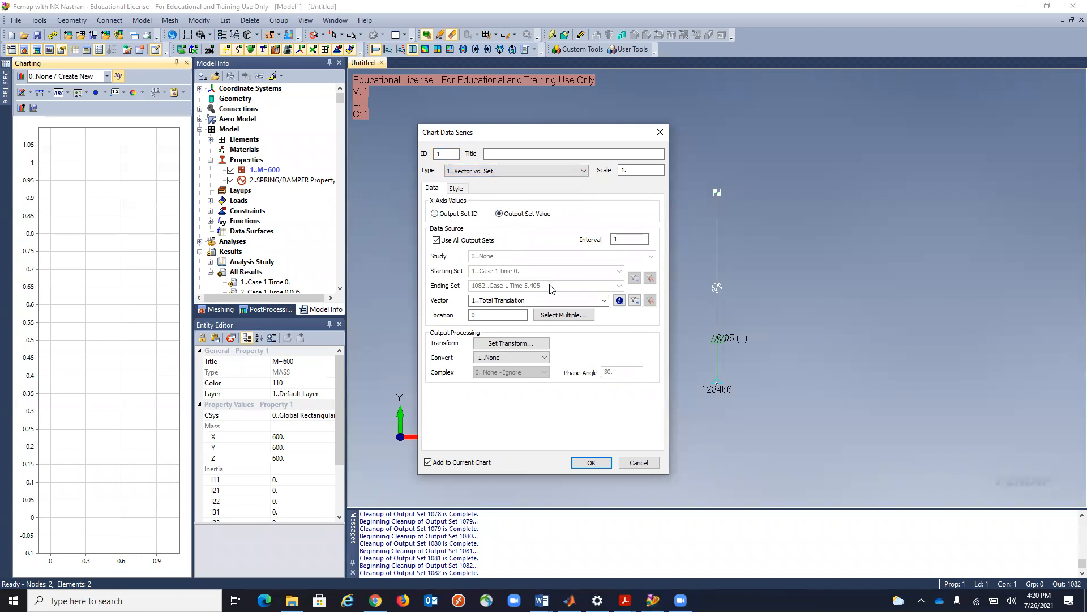
Plot T2 Translation at node 2 over all output sets by setting the data series vector and location.
{"action": "left_click", "coordinate": [604, 301]}
{"action": "left_click", "coordinate": [586, 333]}
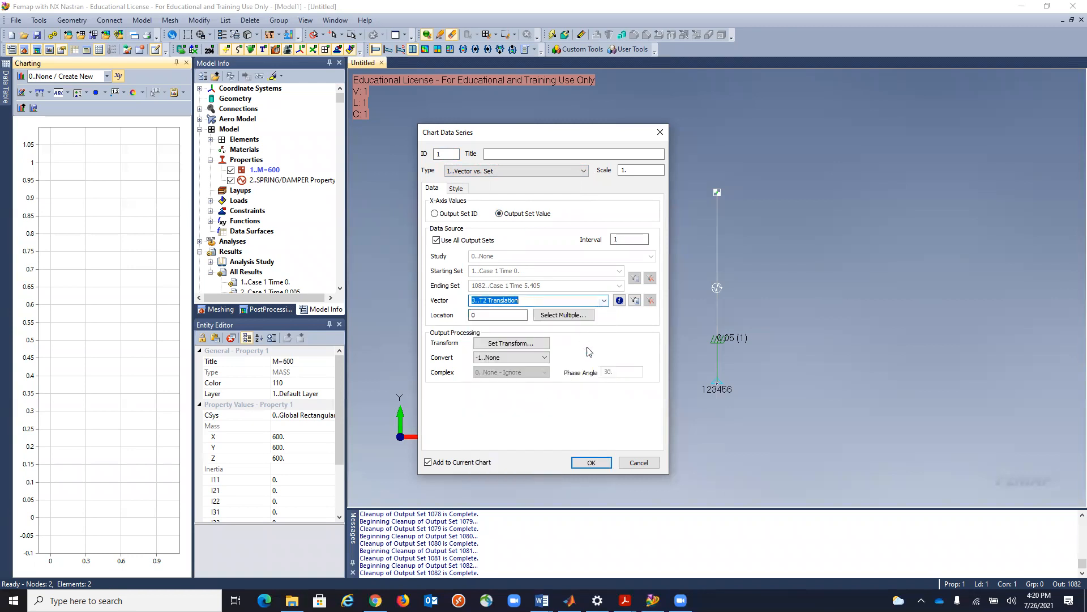
{"action": "double_click", "coordinate": [470, 317]}
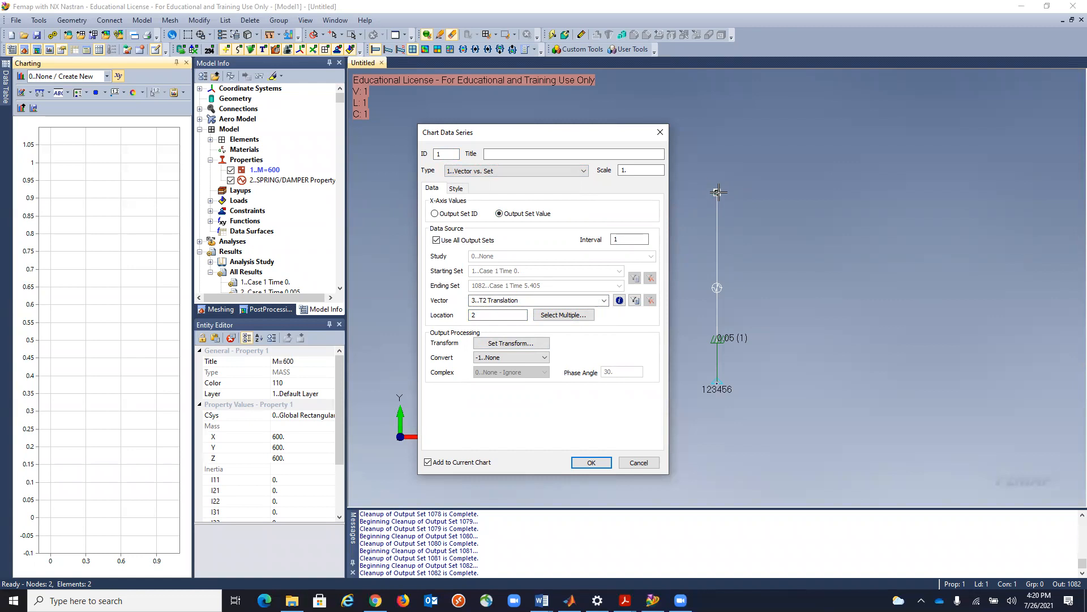
{"action": "left_click", "coordinate": [585, 466]}
{"action": "left_click", "coordinate": [584, 464]}
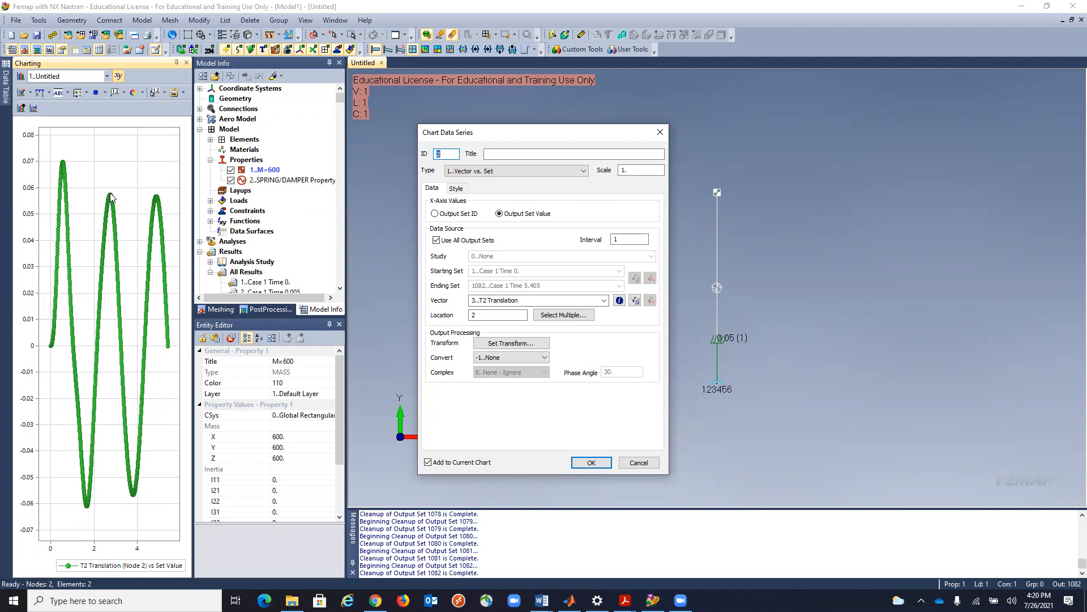
Add a second, identical T2 Translation series for node 2 to the chart and close the Chart Data Series Manager.
{"action": "left_click", "coordinate": [589, 464]}
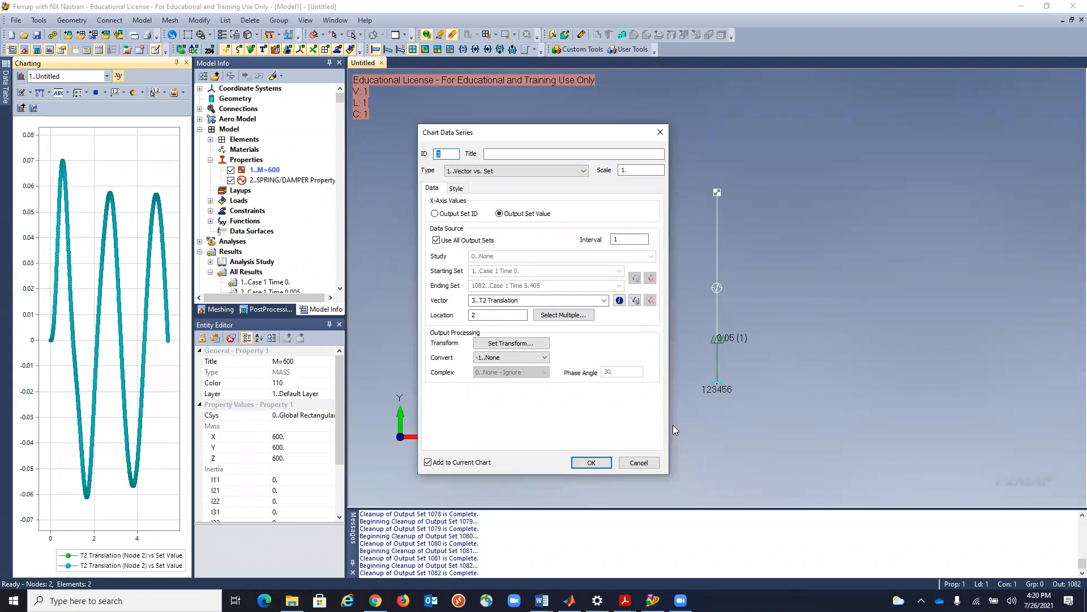
{"action": "left_click", "coordinate": [639, 462]}
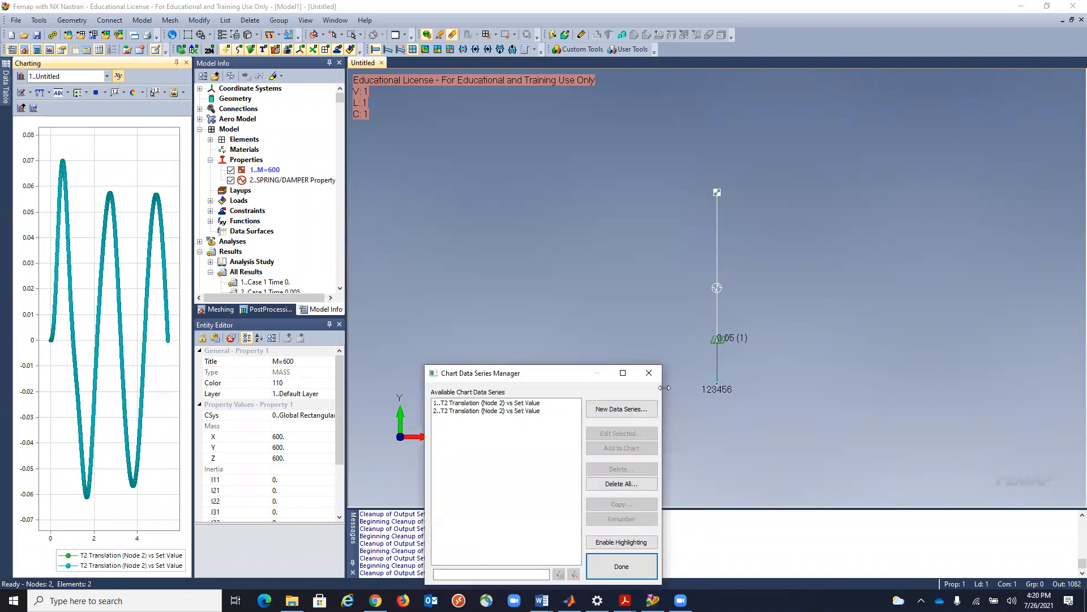
{"action": "left_click", "coordinate": [649, 373]}
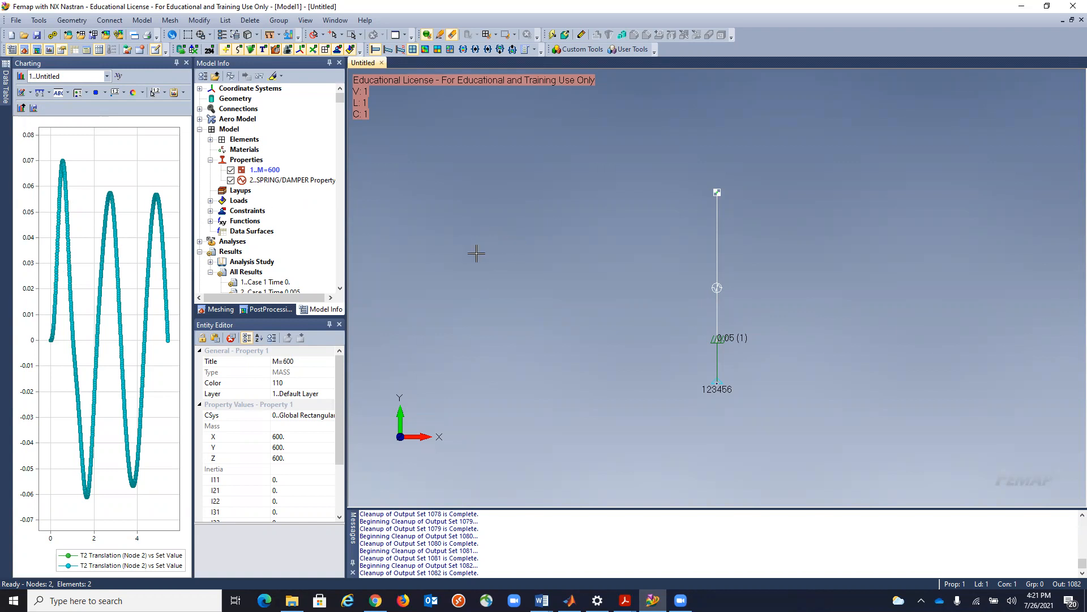
Switch to MATLAB, run Matlab_Solution.m, compare the car deformation plot with the Femap chart, close the figure and return to Femap.
{"action": "left_click", "coordinate": [570, 600]}
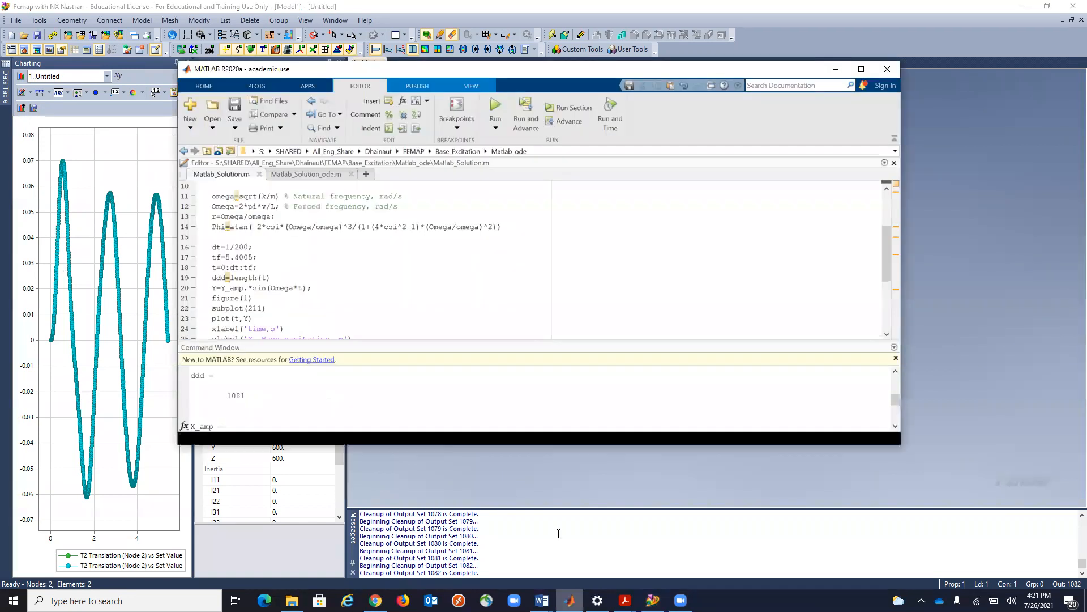
{"action": "left_click", "coordinate": [495, 108]}
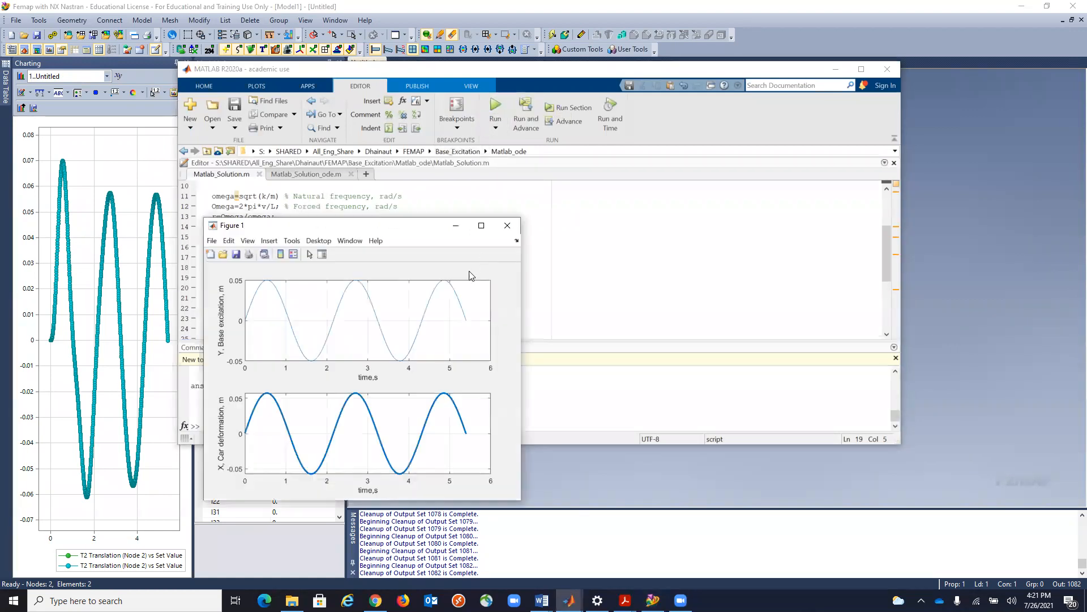
{"action": "left_click_drag", "start_coordinate": [435, 234], "coordinate": [581, 120]}
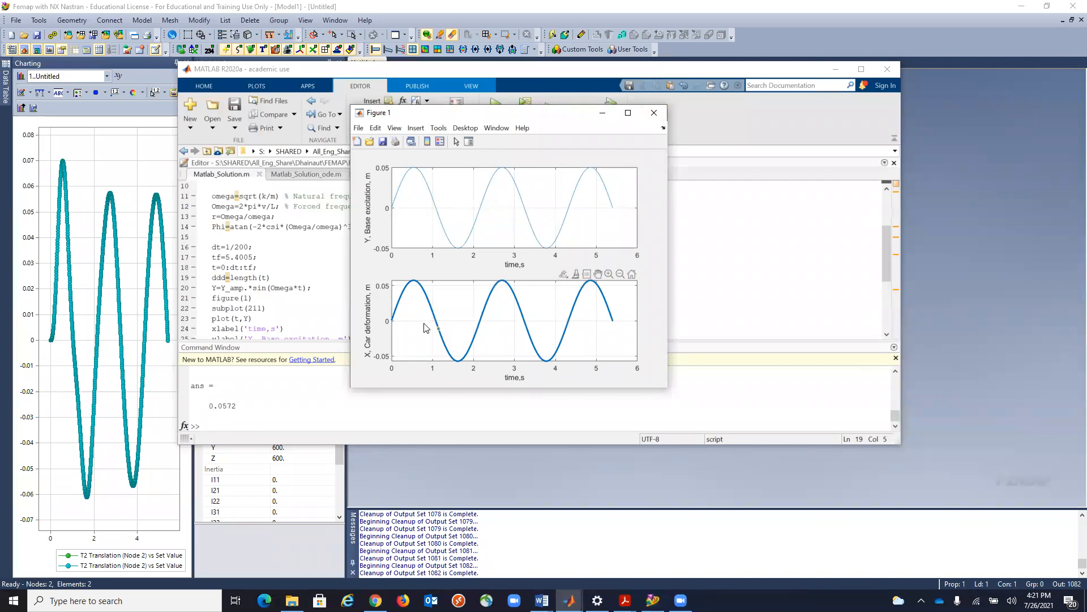
{"action": "left_click", "coordinate": [654, 112]}
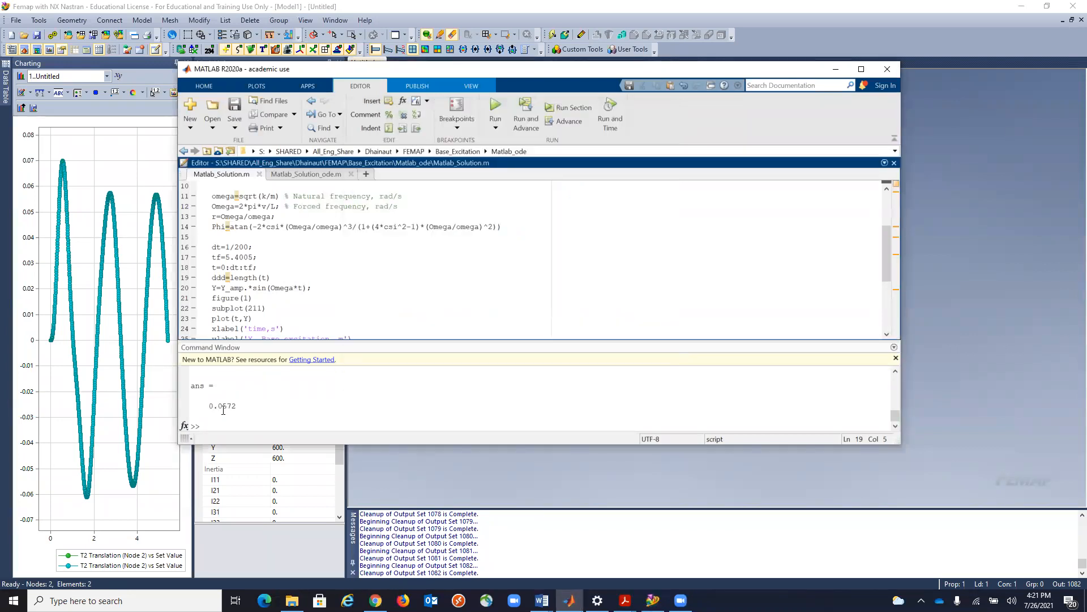
{"action": "left_click", "coordinate": [835, 69]}
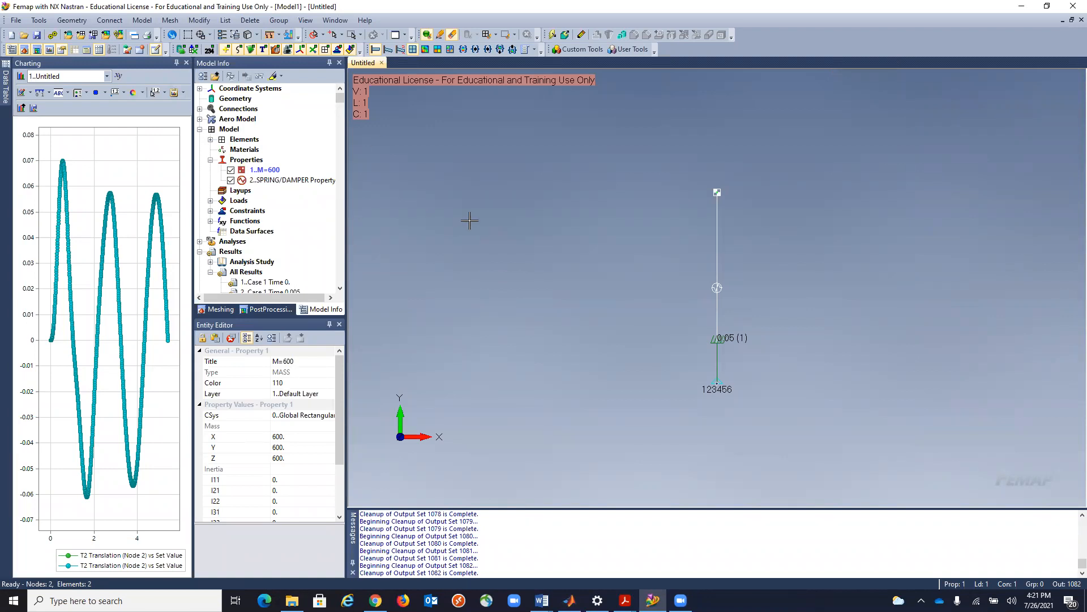
{"action": "left_click", "coordinate": [28, 93]}
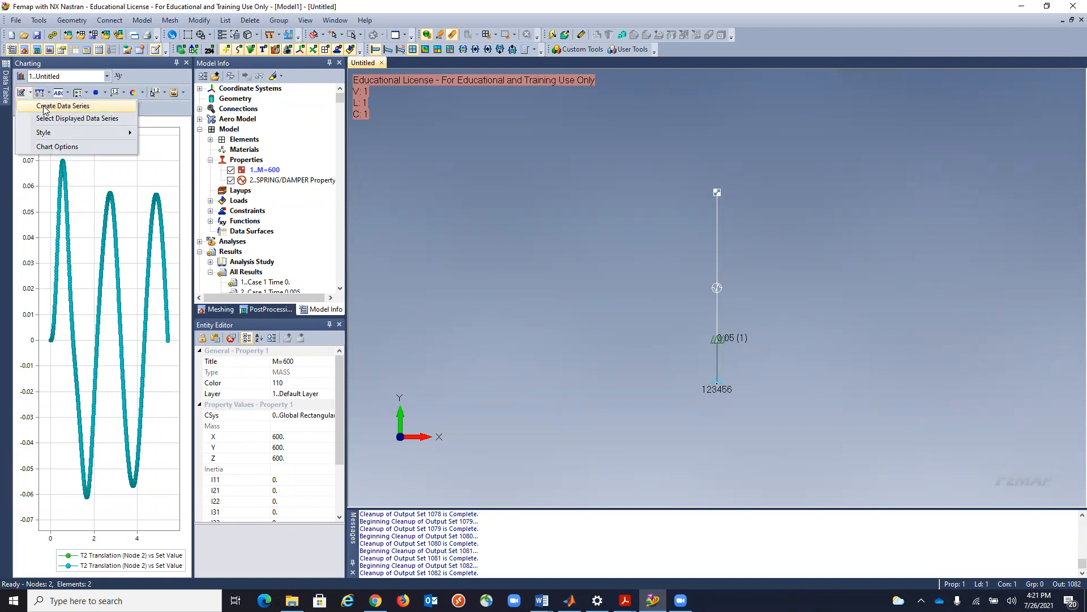
{"action": "left_click", "coordinate": [45, 107]}
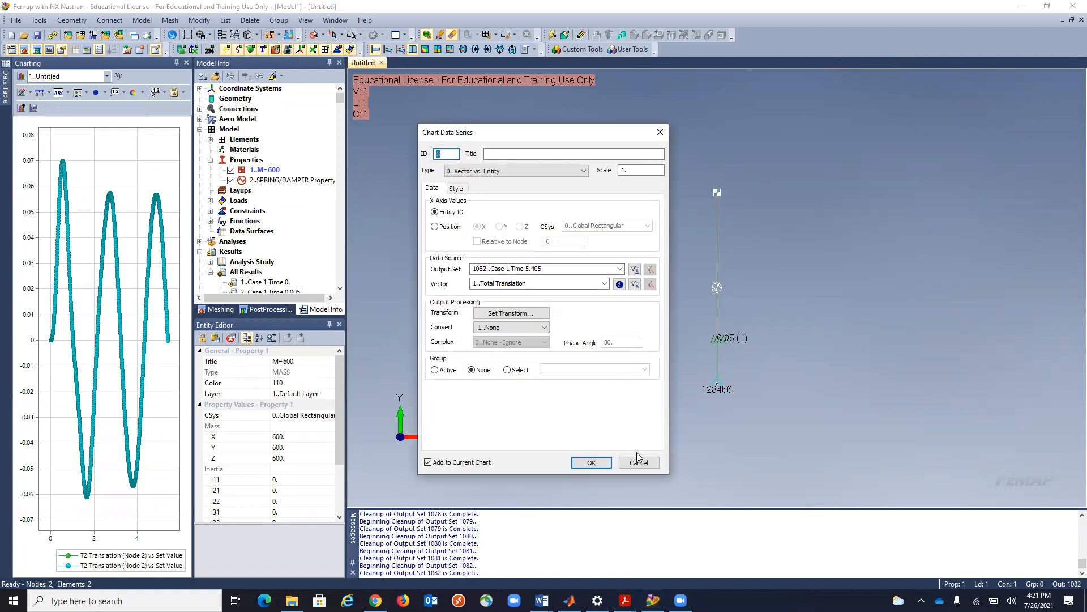
{"action": "left_click", "coordinate": [638, 459]}
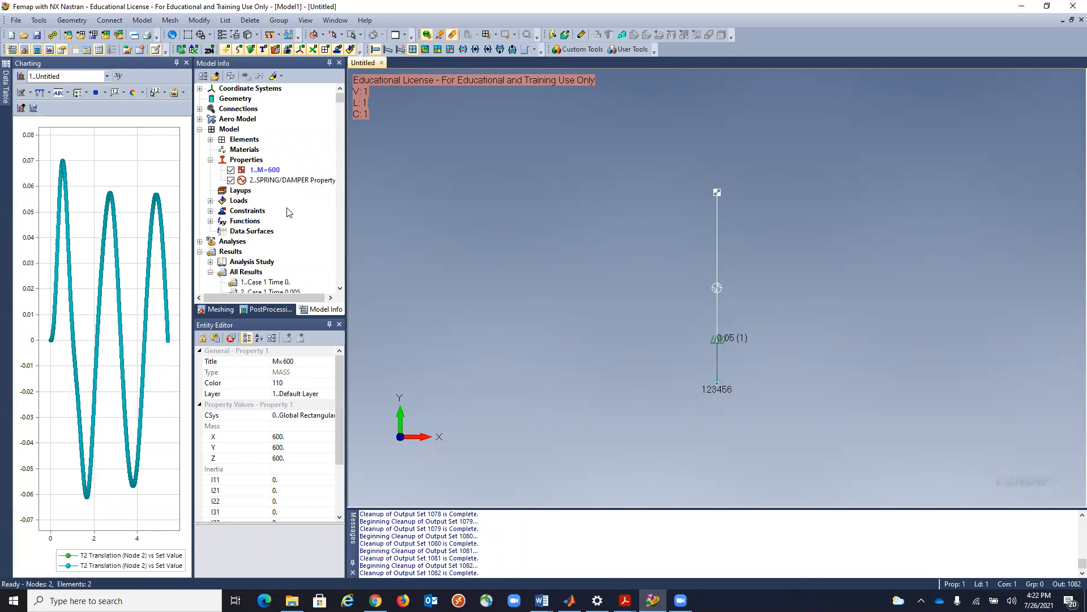
Display T2 Translation on the model with the Criteria contour style for output set 1082, Case 1 Time 5.405.
{"action": "scroll", "coordinate": [289, 212], "scroll_direction": "down", "scroll_amount": 4}
{"action": "scroll", "coordinate": [288, 212], "scroll_direction": "down", "scroll_amount": 6}
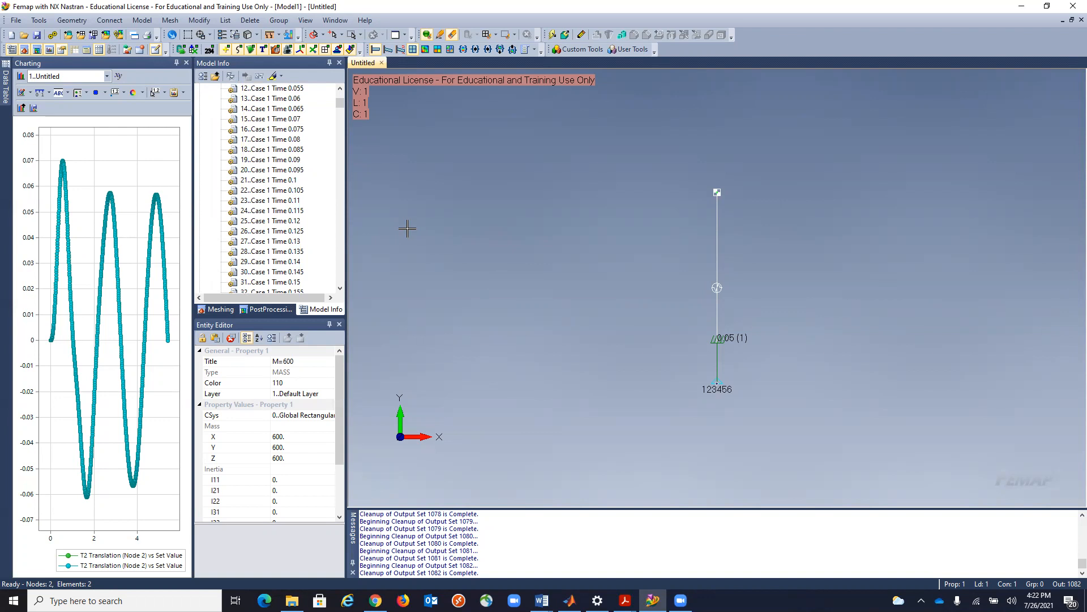
{"action": "key", "text": "F5"}
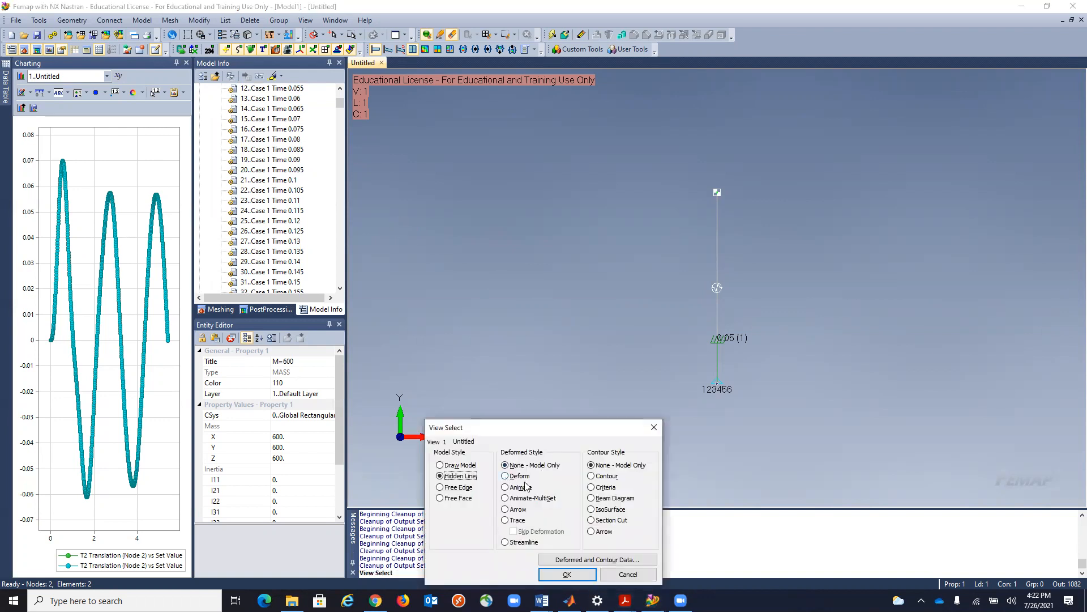
{"action": "left_click", "coordinate": [591, 488]}
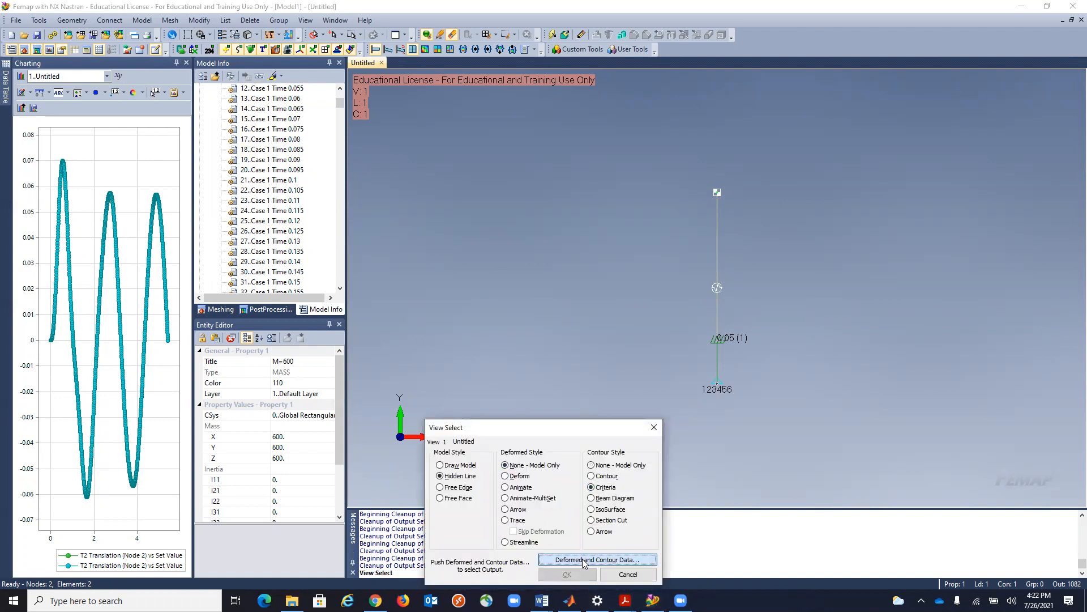
{"action": "left_click", "coordinate": [598, 559]}
{"action": "left_click", "coordinate": [537, 522]}
{"action": "left_click", "coordinate": [490, 357]}
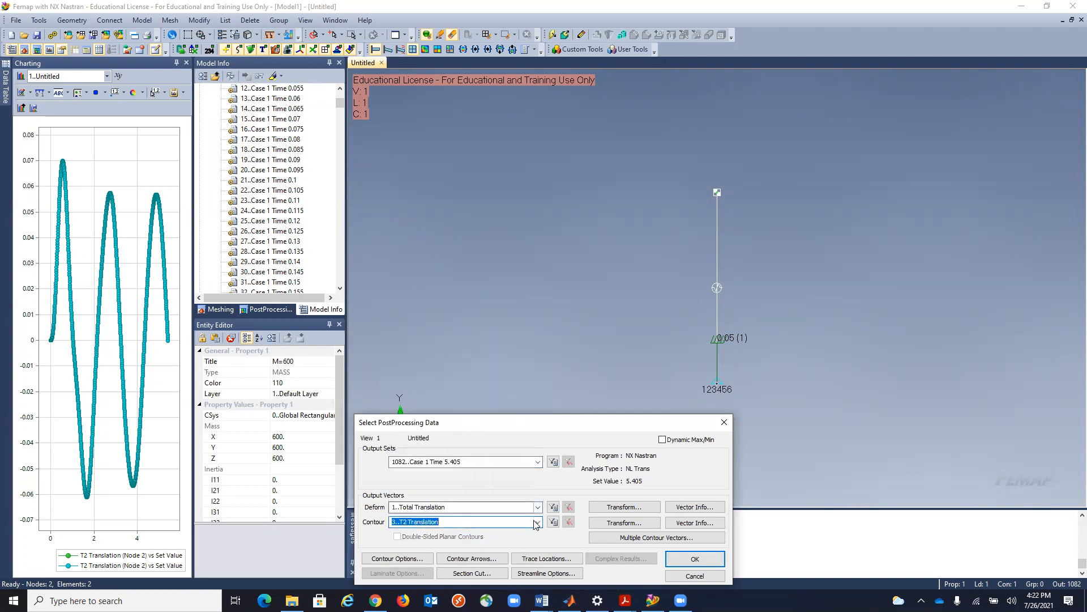
{"action": "left_click", "coordinate": [685, 564]}
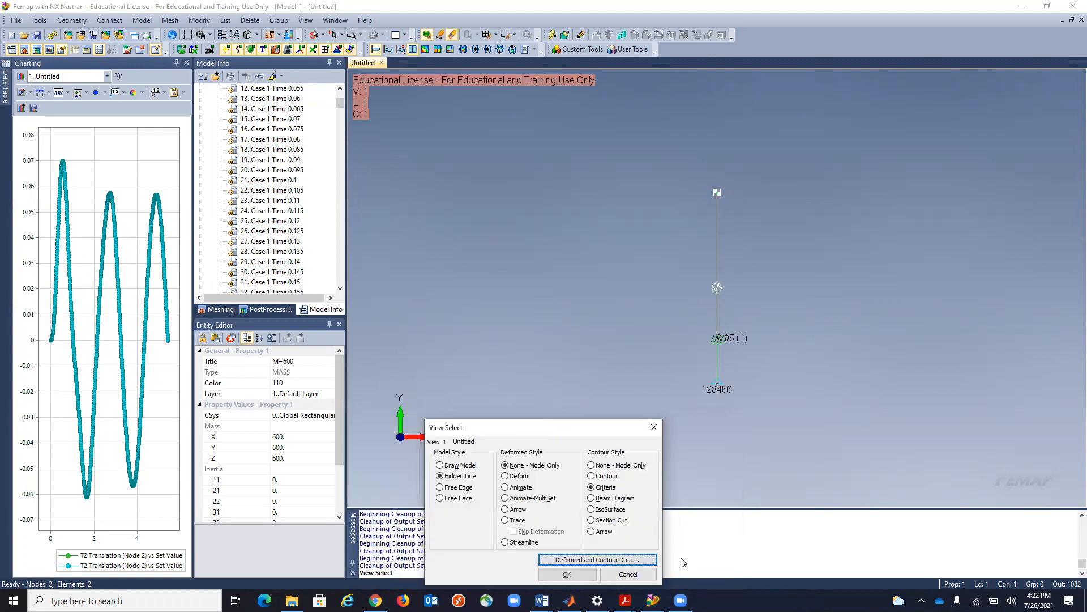
{"action": "left_click", "coordinate": [568, 575]}
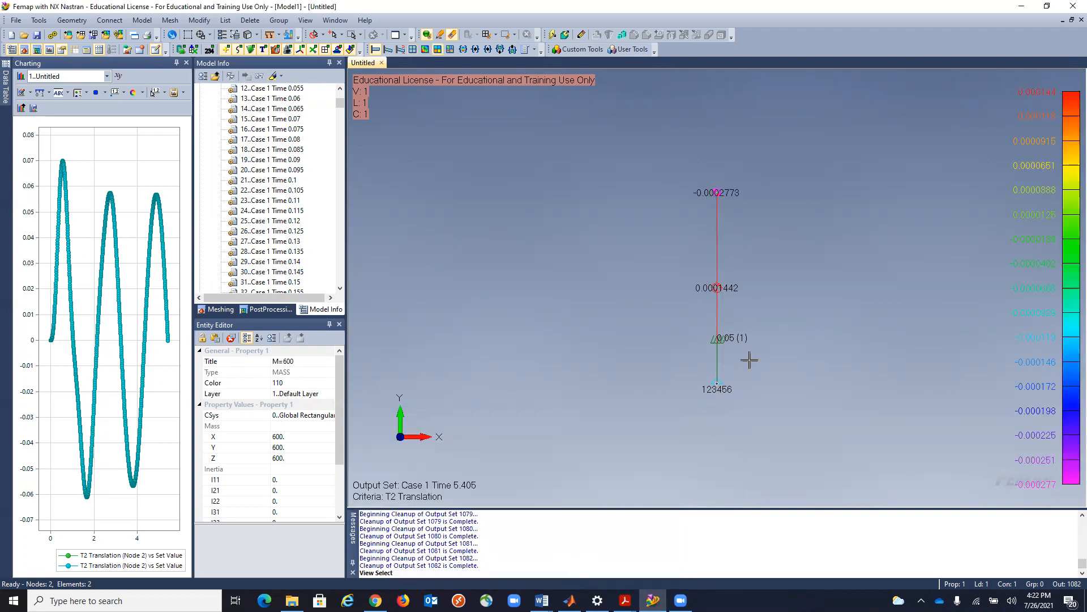
Activate output sets 970 through 973 one after another, times 4.845 to 4.86, to inspect the T2 translation near the third peak.
{"action": "scroll", "coordinate": [290, 216], "scroll_direction": "down", "scroll_amount": 20}
{"action": "left_click_drag", "start_coordinate": [340, 117], "coordinate": [335, 265]}
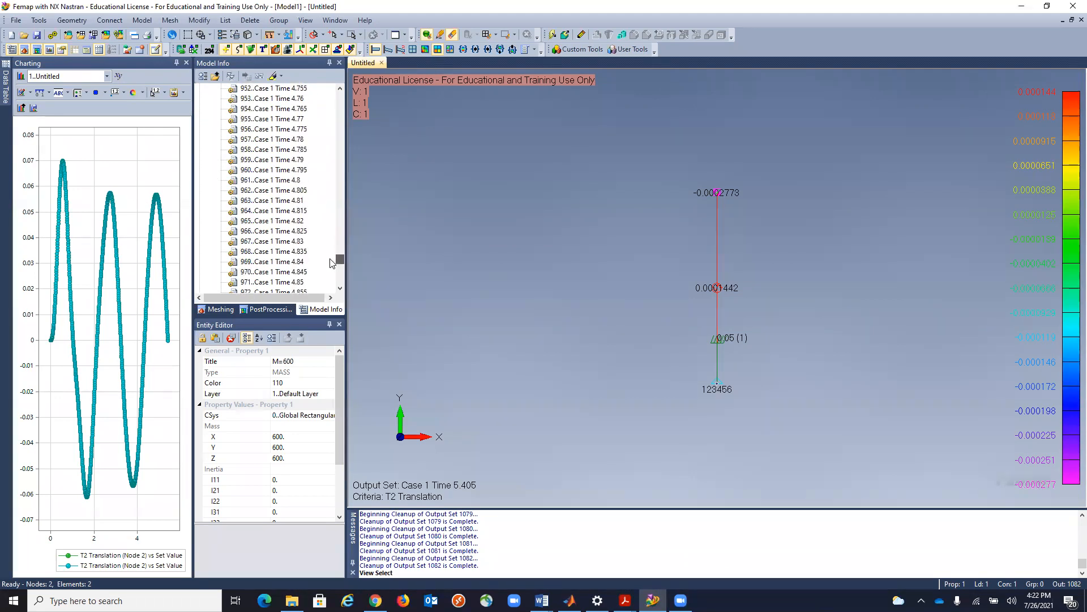
{"action": "double_click", "coordinate": [261, 272]}
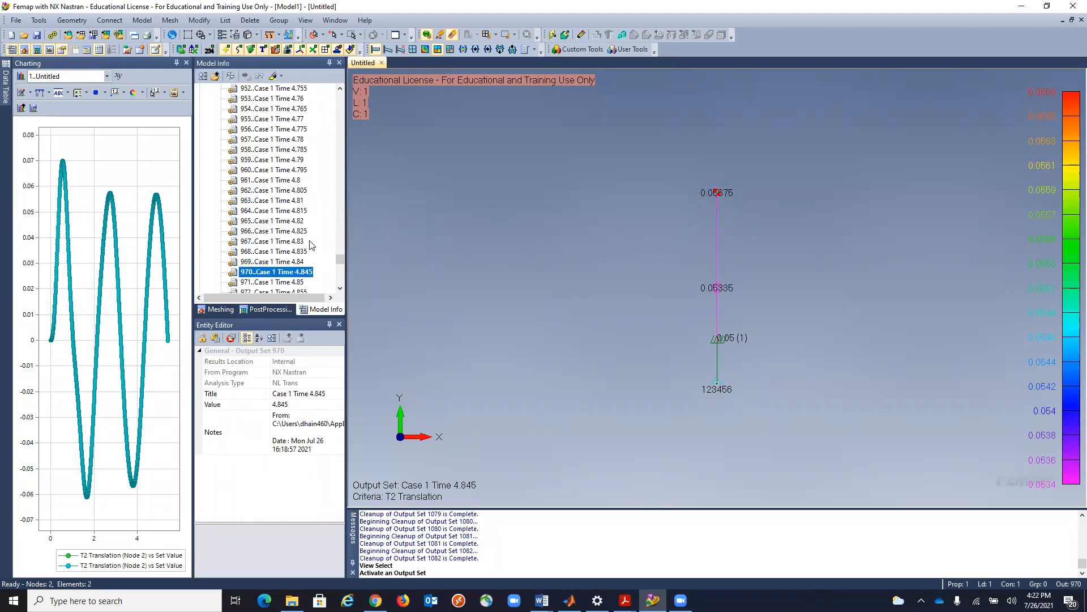
{"action": "double_click", "coordinate": [287, 282]}
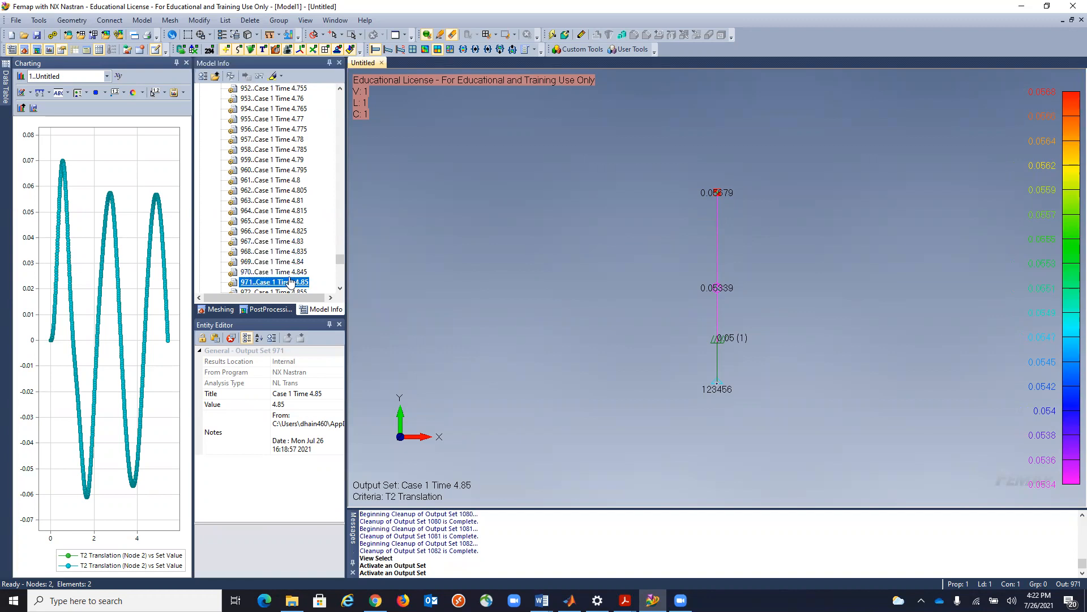
{"action": "double_click", "coordinate": [340, 289]}
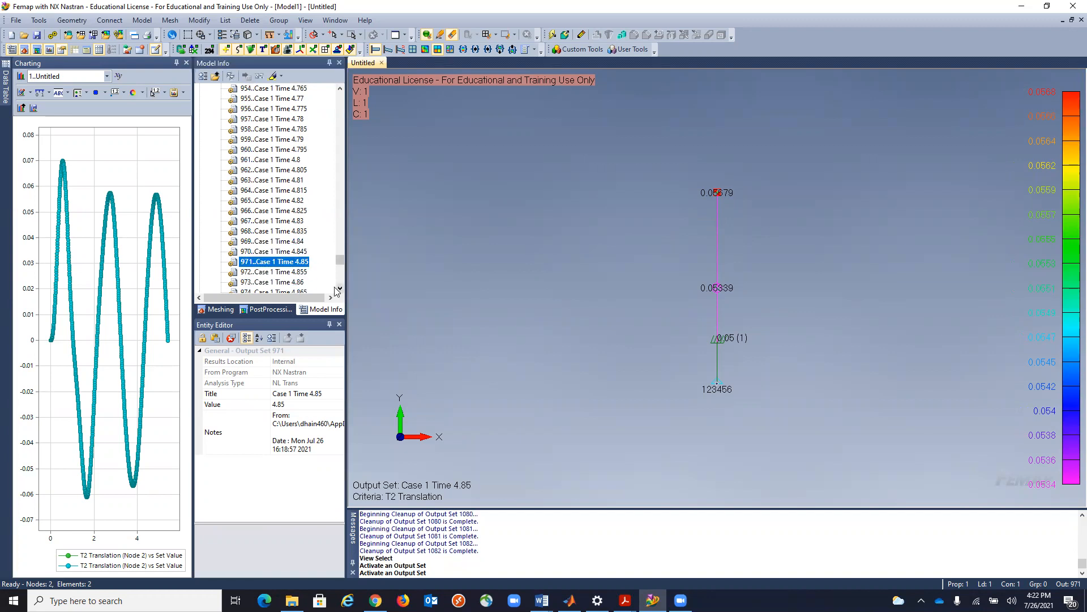
{"action": "double_click", "coordinate": [303, 272]}
{"action": "double_click", "coordinate": [303, 283]}
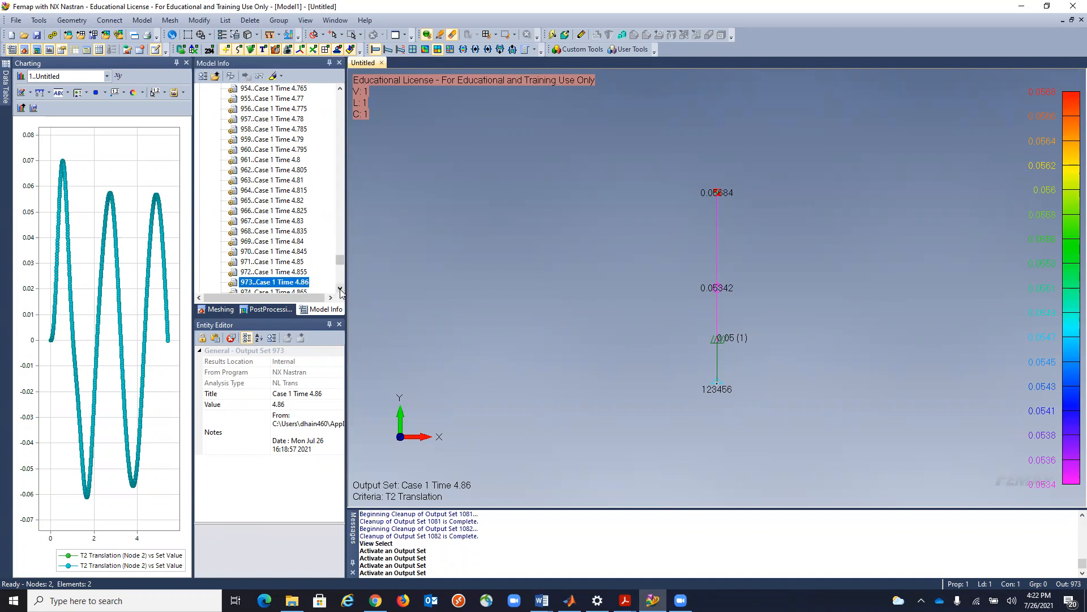
Compare the T2 translation in output sets 974 and 975, leaving 974, Case 1 Time 4.865, active.
{"action": "double_click", "coordinate": [340, 289]}
{"action": "left_click", "coordinate": [340, 288]}
{"action": "double_click", "coordinate": [302, 263]}
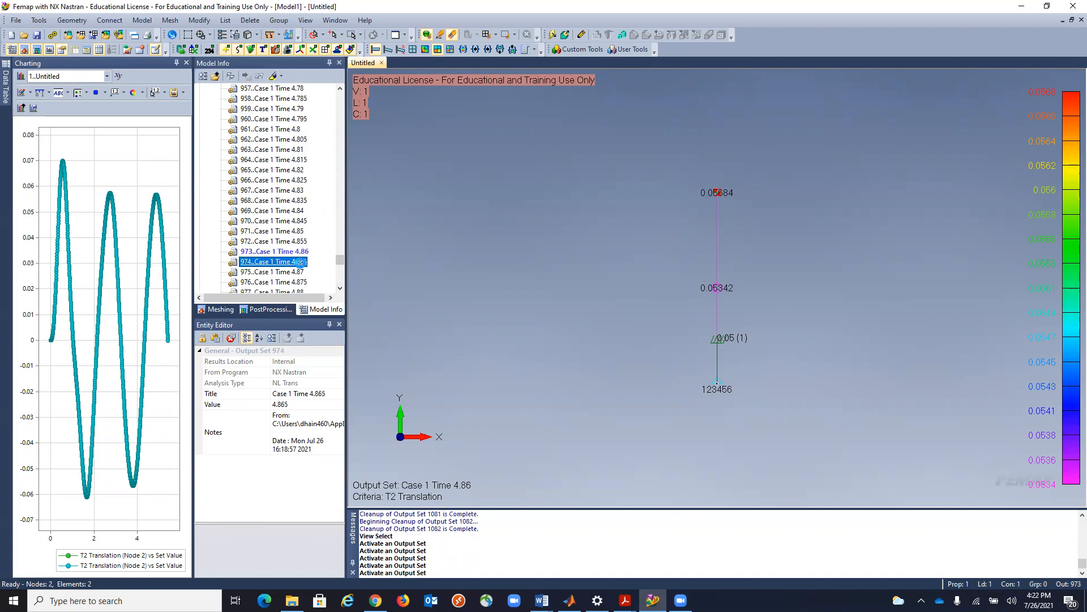
{"action": "double_click", "coordinate": [302, 273]}
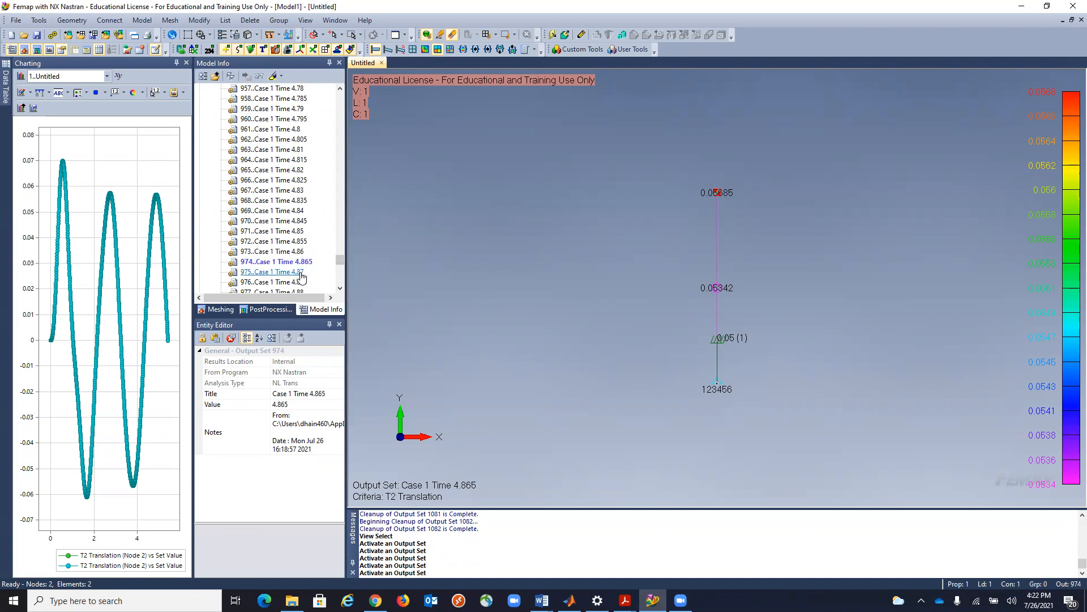
{"action": "double_click", "coordinate": [302, 264]}
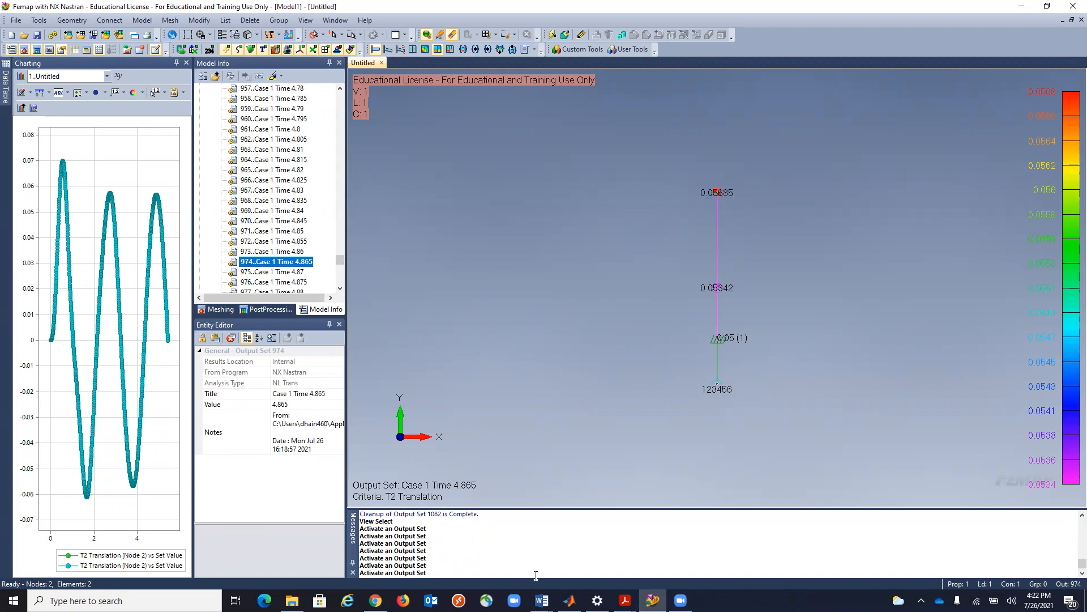
Check the deformation amplitude in the MATLAB Command Window against the Femap peak value and return to Femap.
{"action": "left_click", "coordinate": [570, 600]}
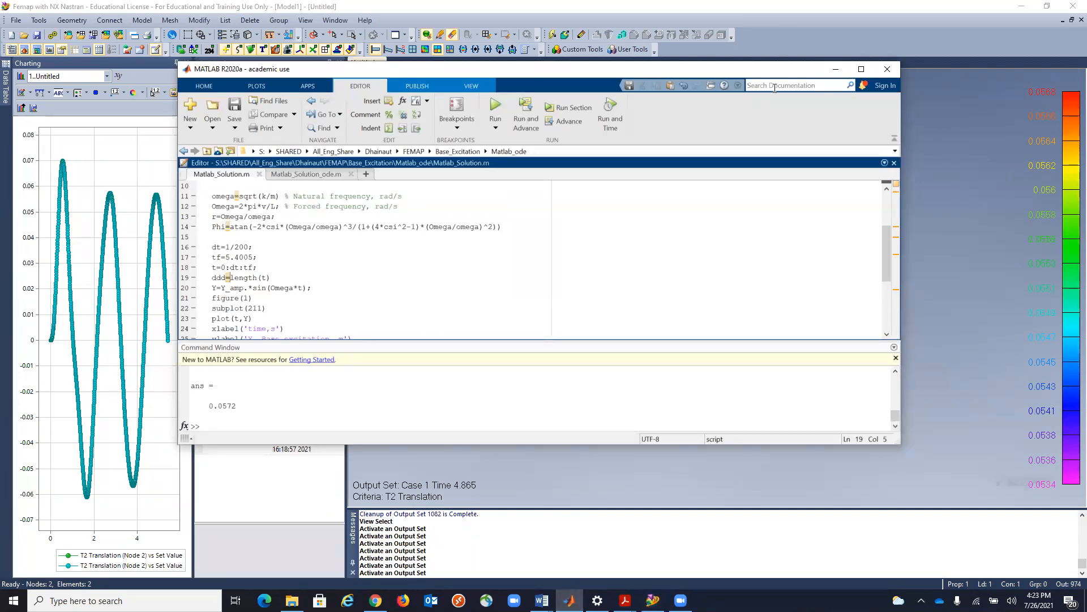
{"action": "left_click", "coordinate": [836, 69]}
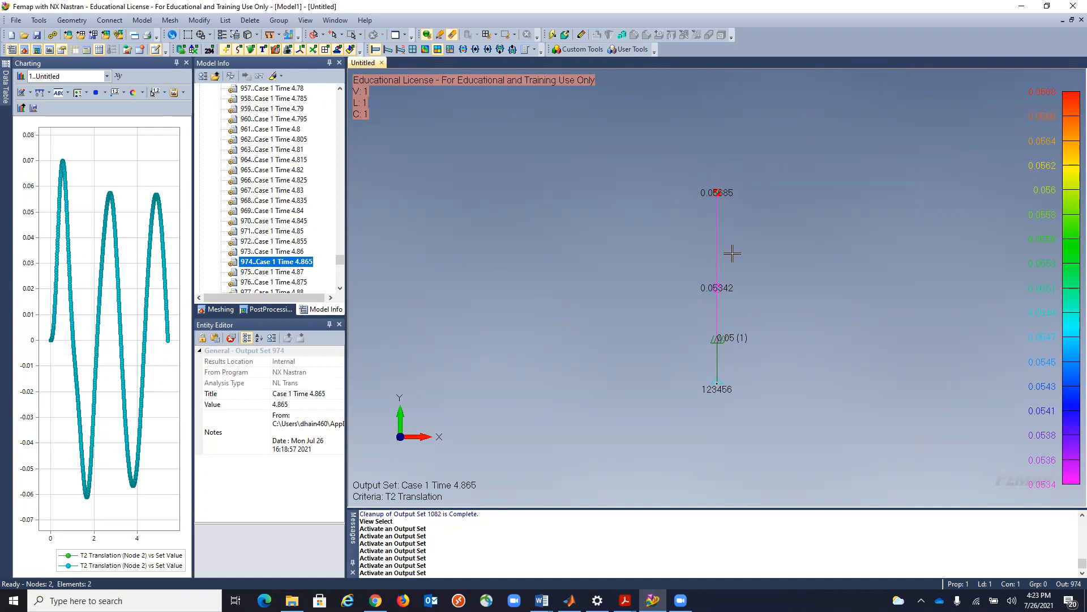
Close the Charting pane and save the model as model_1 in the video folder.
{"action": "left_click", "coordinate": [186, 62]}
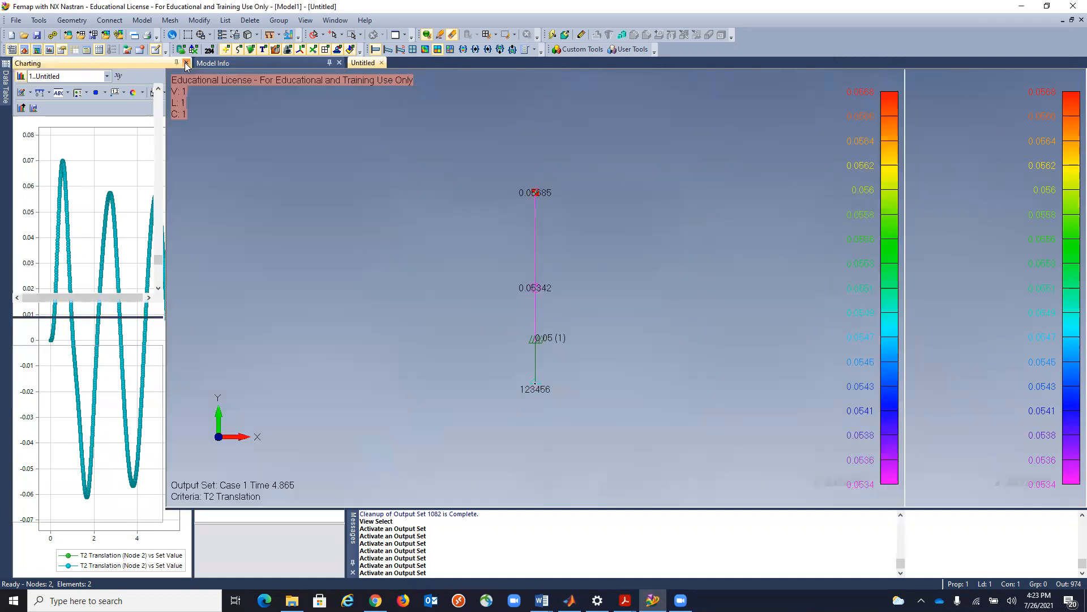
{"action": "left_click", "coordinate": [13, 21]}
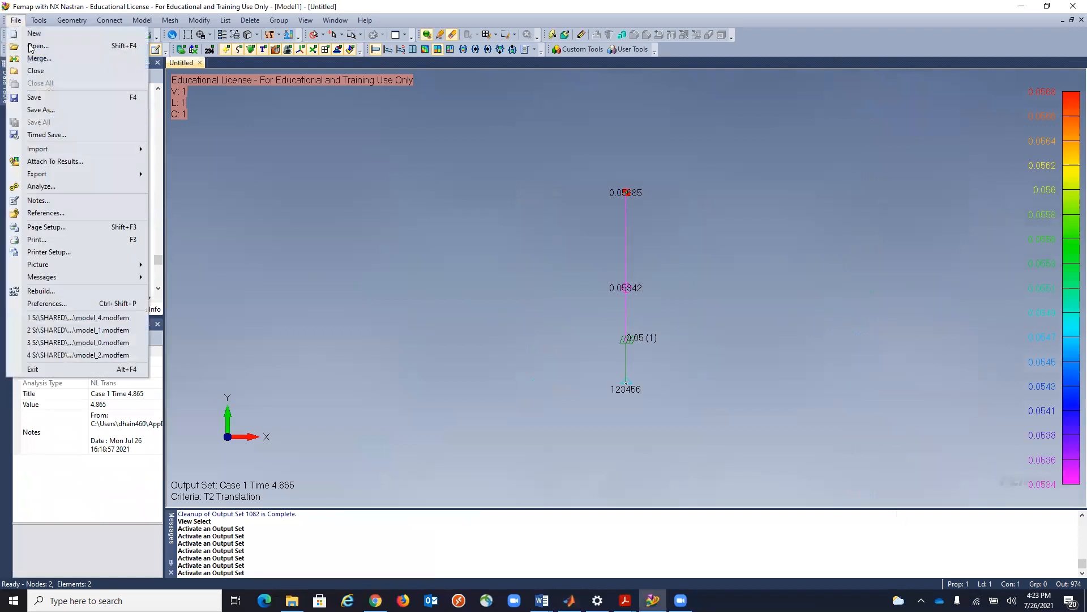
{"action": "left_click", "coordinate": [48, 108]}
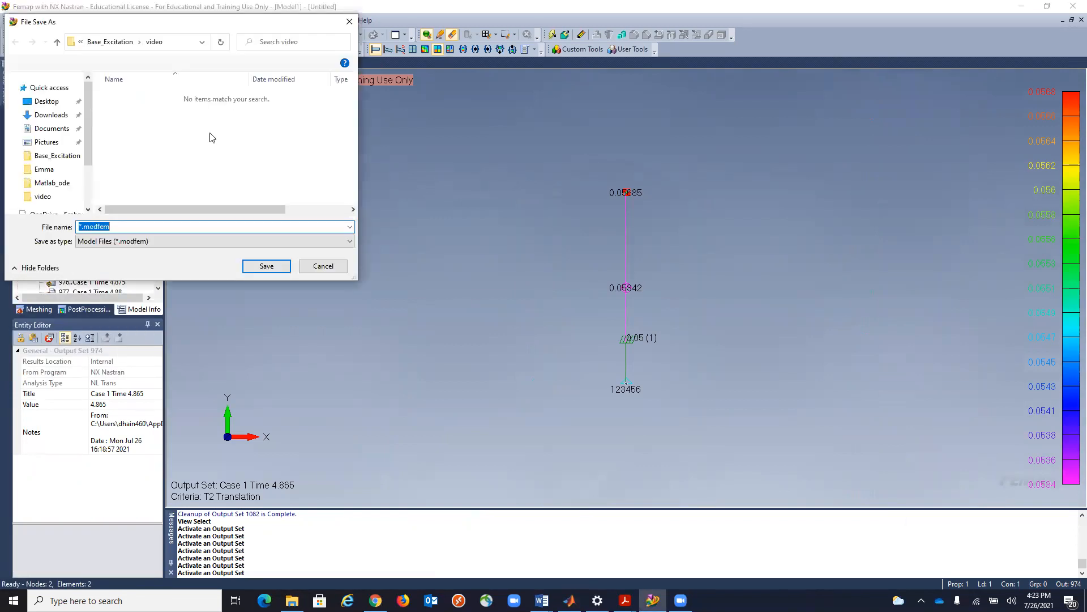
{"action": "type", "text": "model_"}
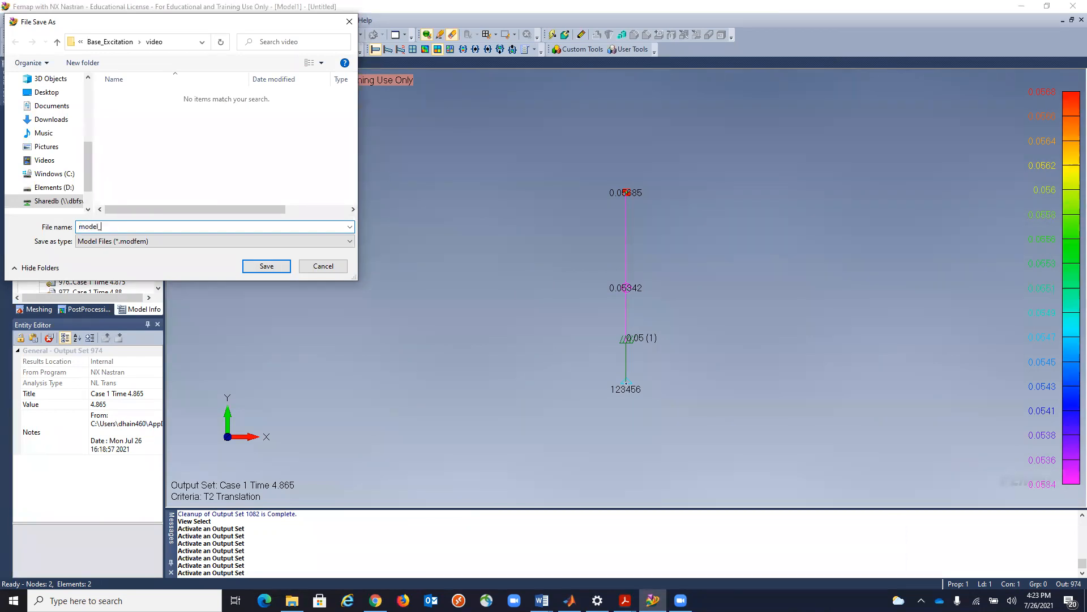
{"action": "type", "text": "1"}
{"action": "left_click", "coordinate": [266, 265]}
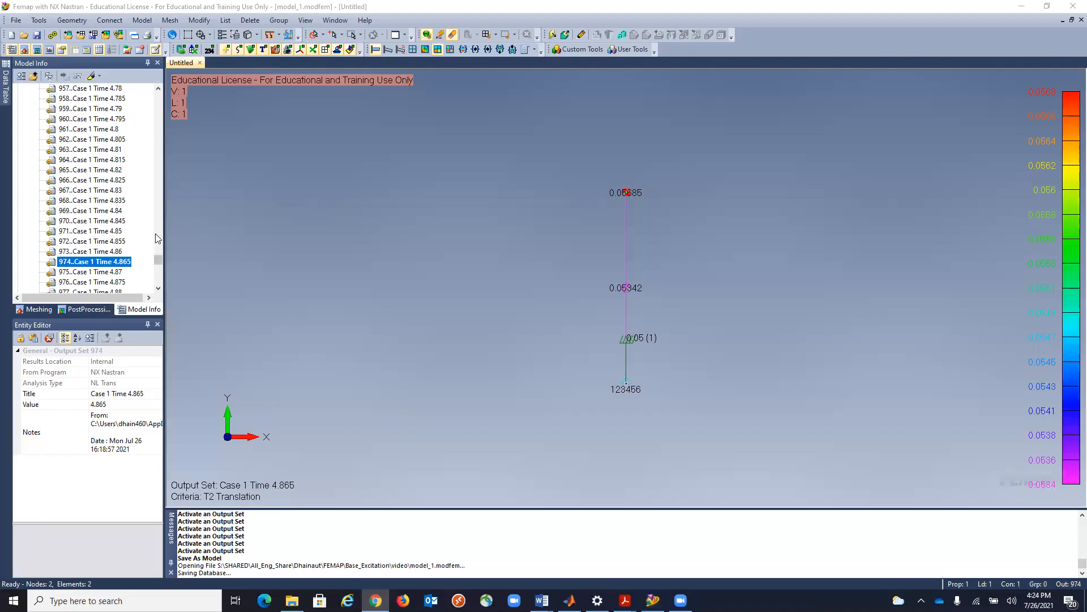
Delete all output sets from 1, Case 1 Time 0, through 1082, Case 1 Time 5.405.
{"action": "left_click_drag", "start_coordinate": [159, 259], "coordinate": [159, 279]}
{"action": "left_click", "coordinate": [127, 232]}
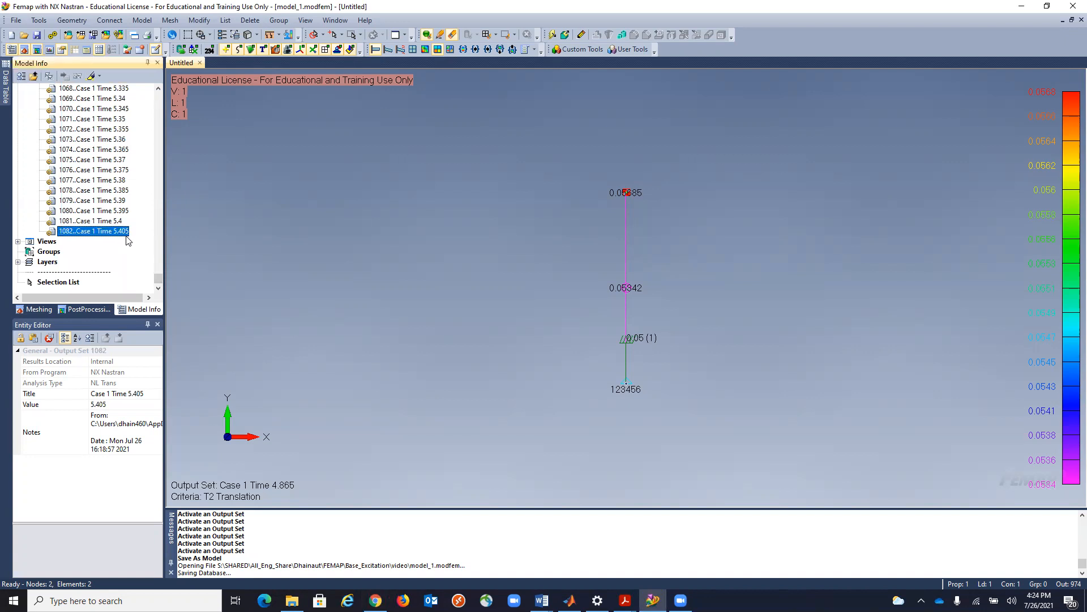
{"action": "left_click_drag", "start_coordinate": [159, 279], "coordinate": [168, 102]}
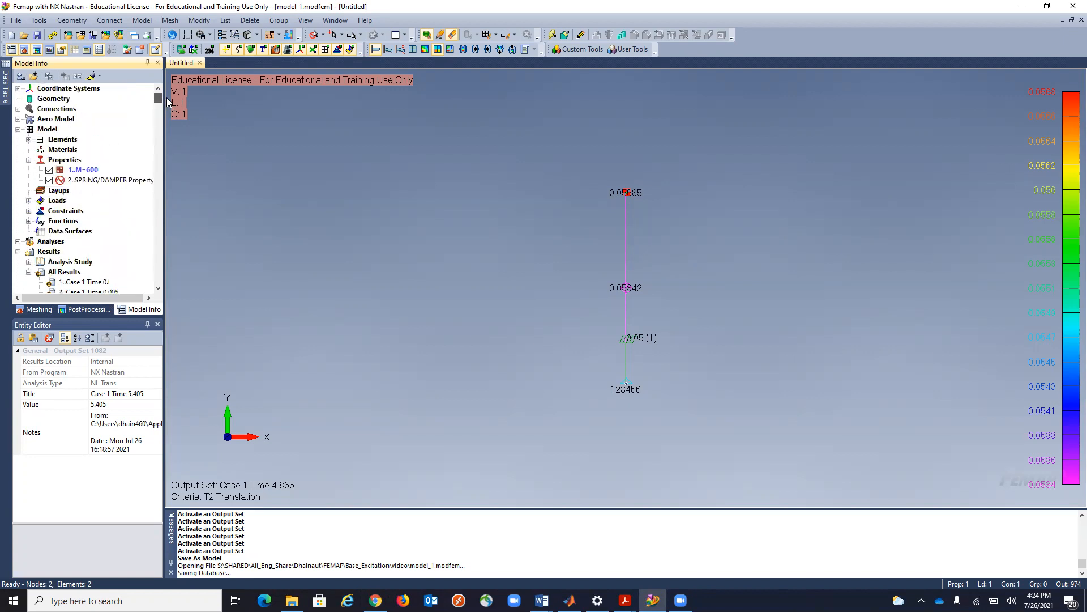
{"action": "left_click", "coordinate": [102, 282]}
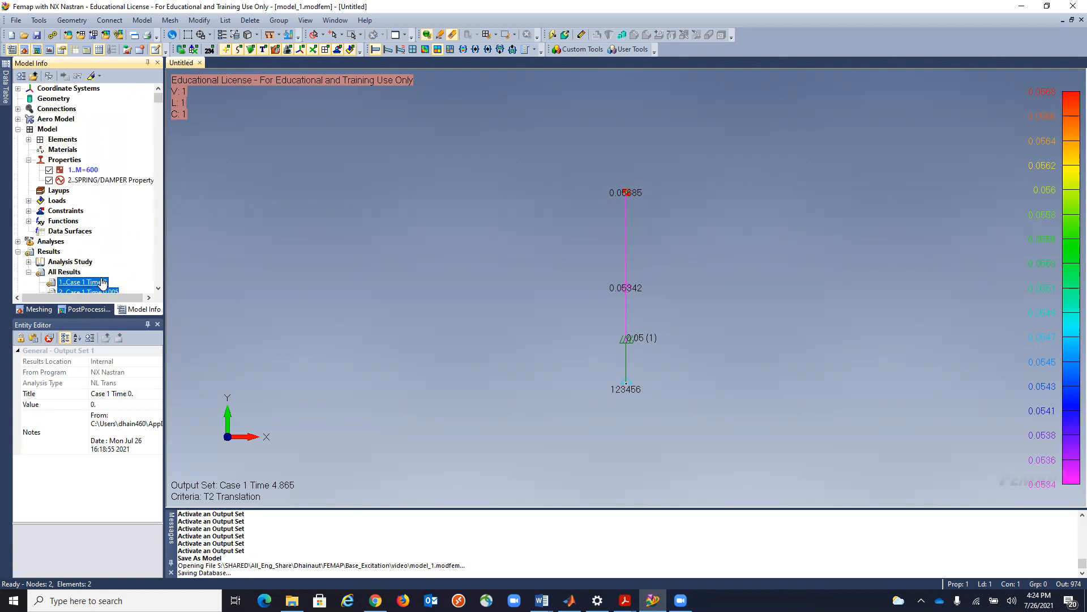
{"action": "key", "text": "Delete"}
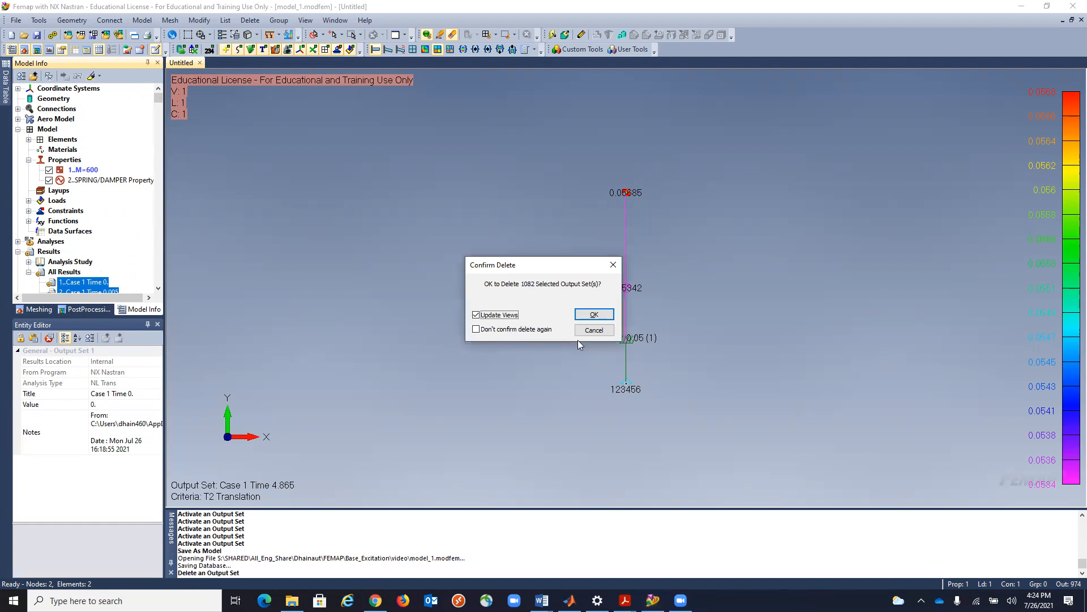
{"action": "left_click", "coordinate": [595, 329]}
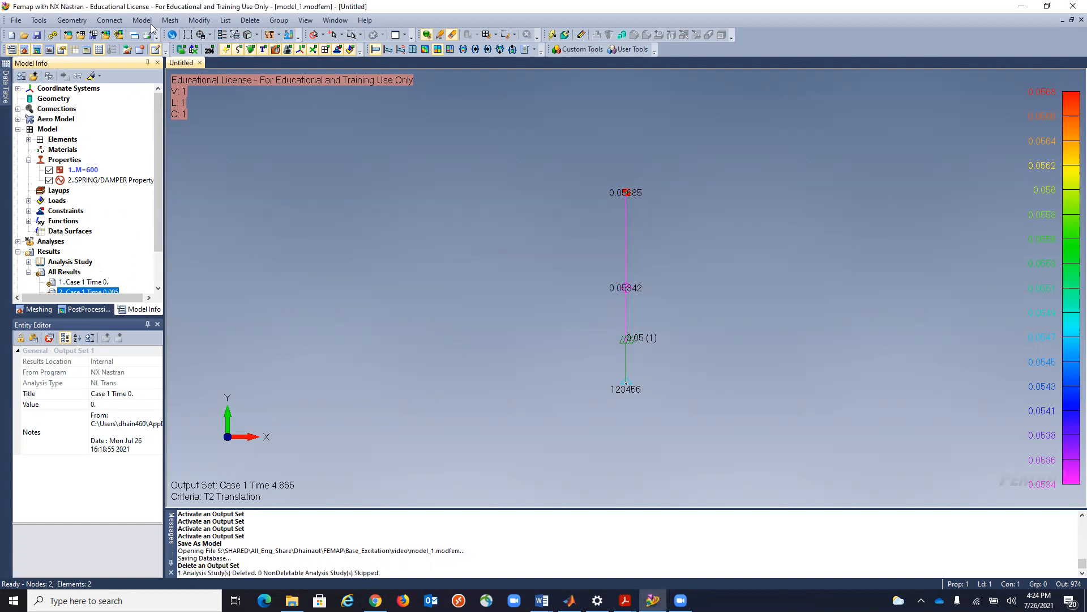
Save a copy of the model without results as model_2.modfem in the video folder.
{"action": "left_click", "coordinate": [17, 21]}
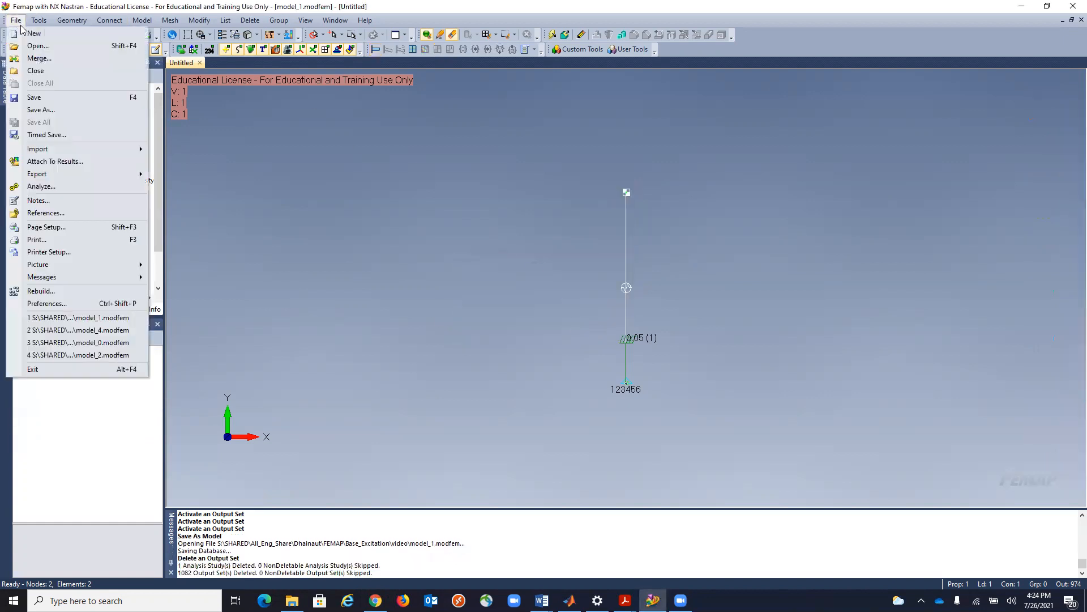
{"action": "left_click", "coordinate": [42, 112]}
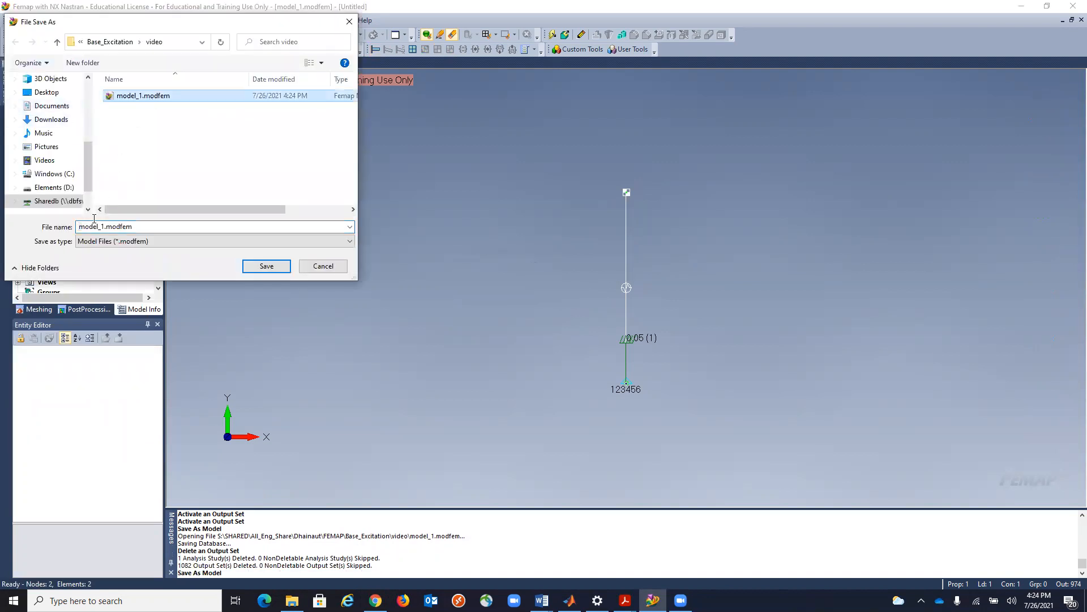
{"action": "left_click", "coordinate": [103, 228]}
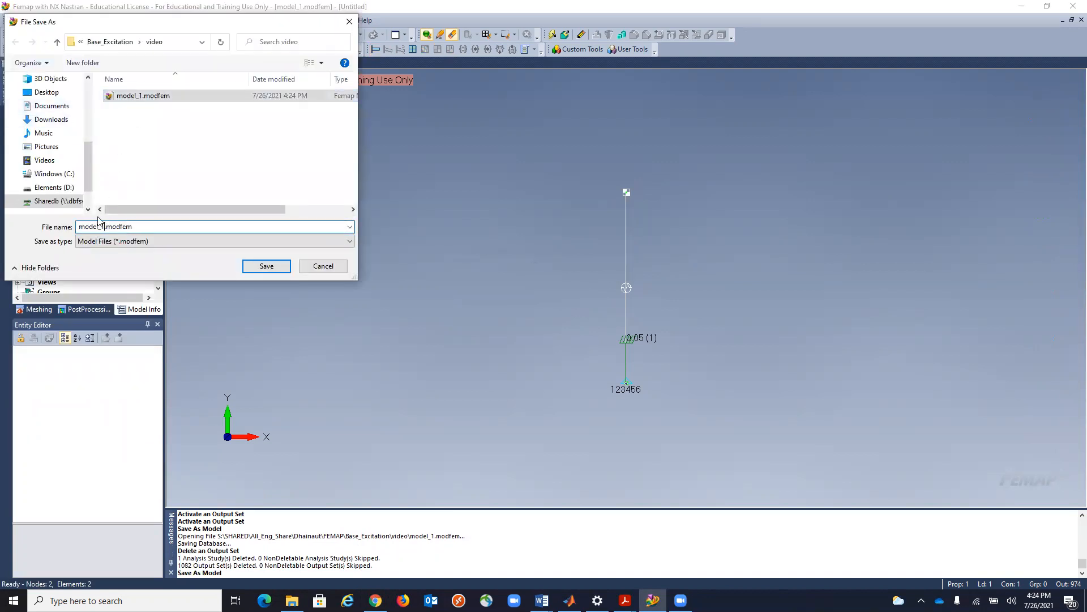
{"action": "key", "text": "BackSpace"}
{"action": "type", "text": "2"}
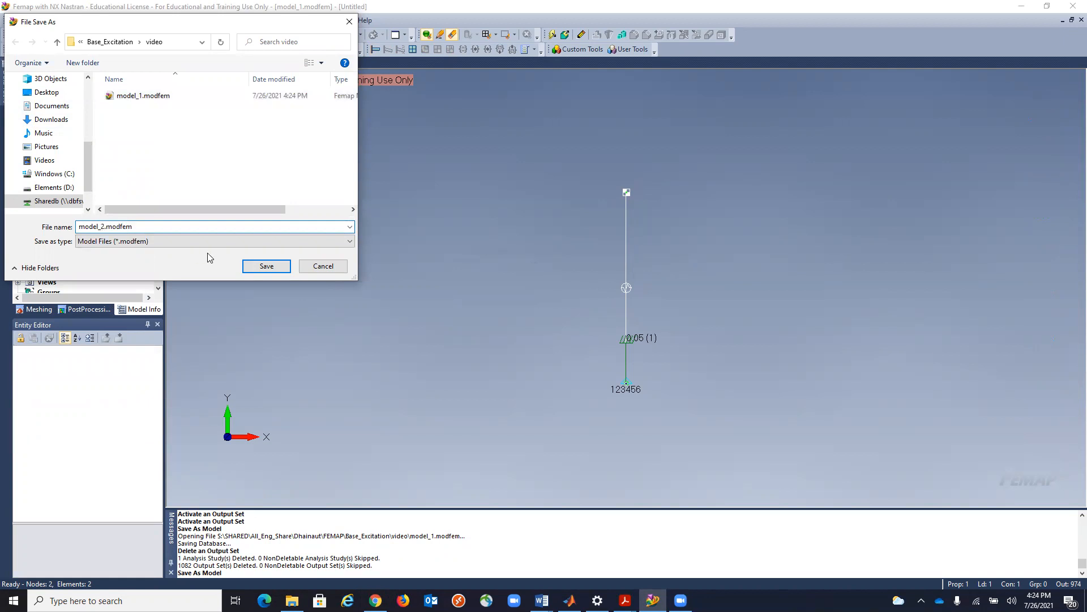
{"action": "left_click", "coordinate": [257, 267]}
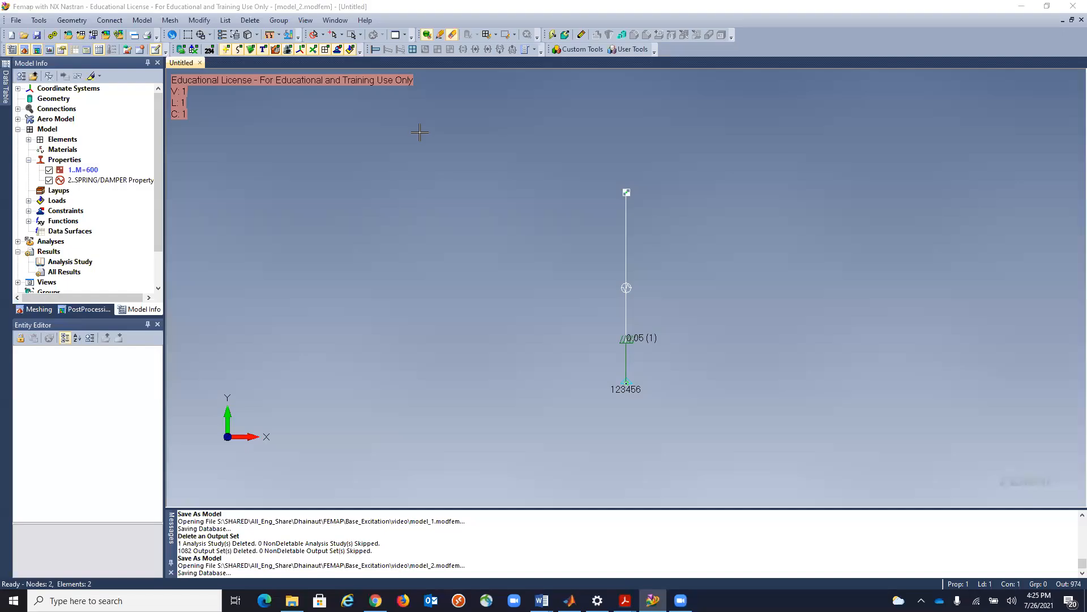
Clear the overall structural damping coefficient (G) in the dynamic analysis options of load set 1.
{"action": "left_click", "coordinate": [147, 24]}
{"action": "mouse_move", "coordinate": [176, 111]}
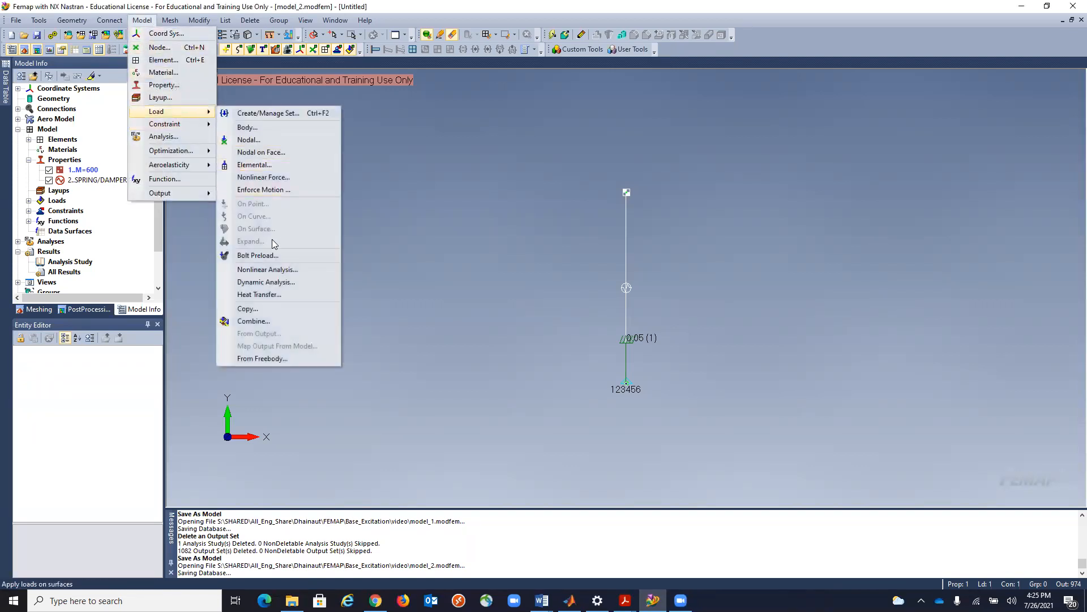
{"action": "left_click", "coordinate": [266, 282]}
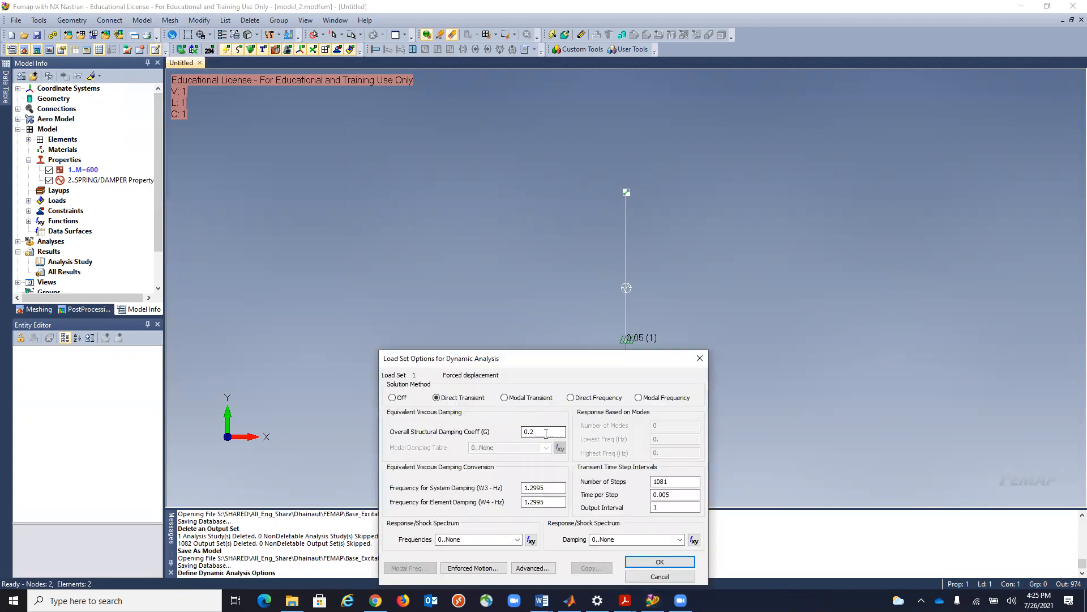
{"action": "left_click_drag", "start_coordinate": [511, 432], "coordinate": [501, 430]}
{"action": "left_click", "coordinate": [640, 563]}
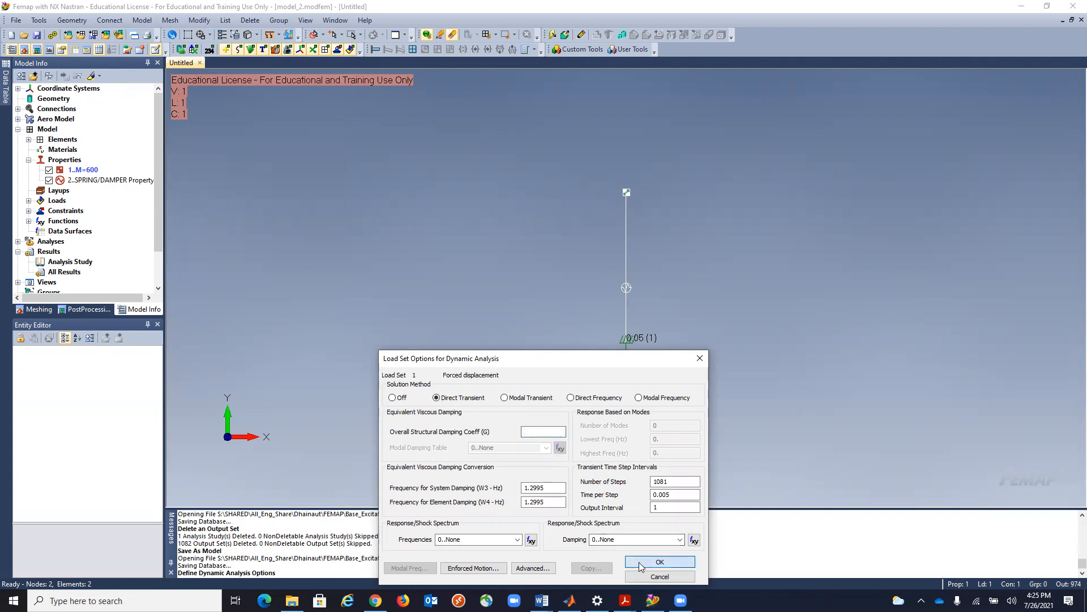
Edit the SPRING/DAMPER property to enter a damping value for DOF 2.
{"action": "right_click", "coordinate": [110, 180]}
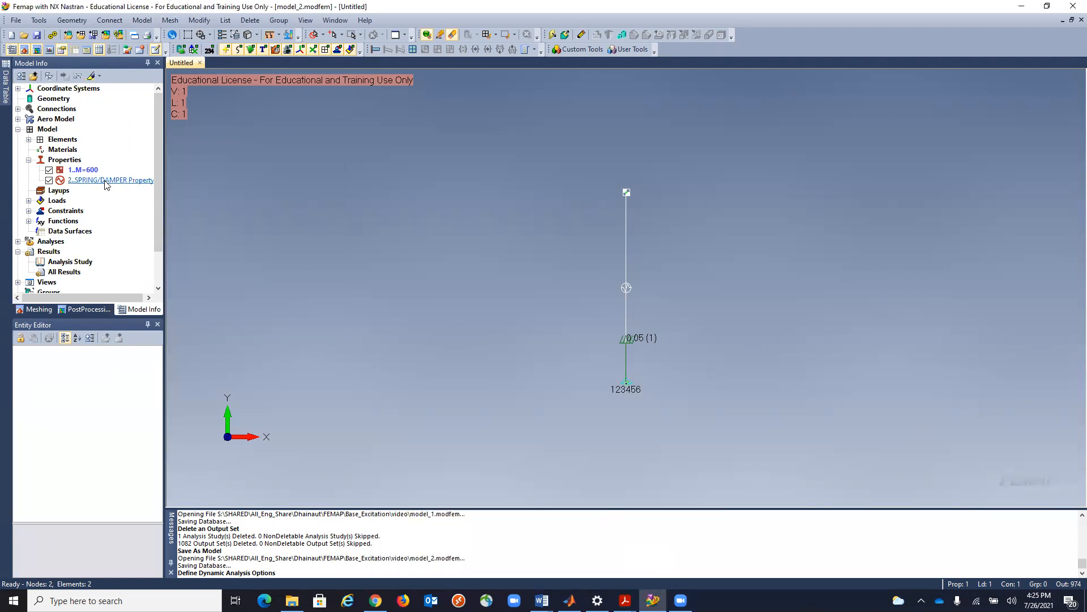
{"action": "left_click", "coordinate": [134, 226]}
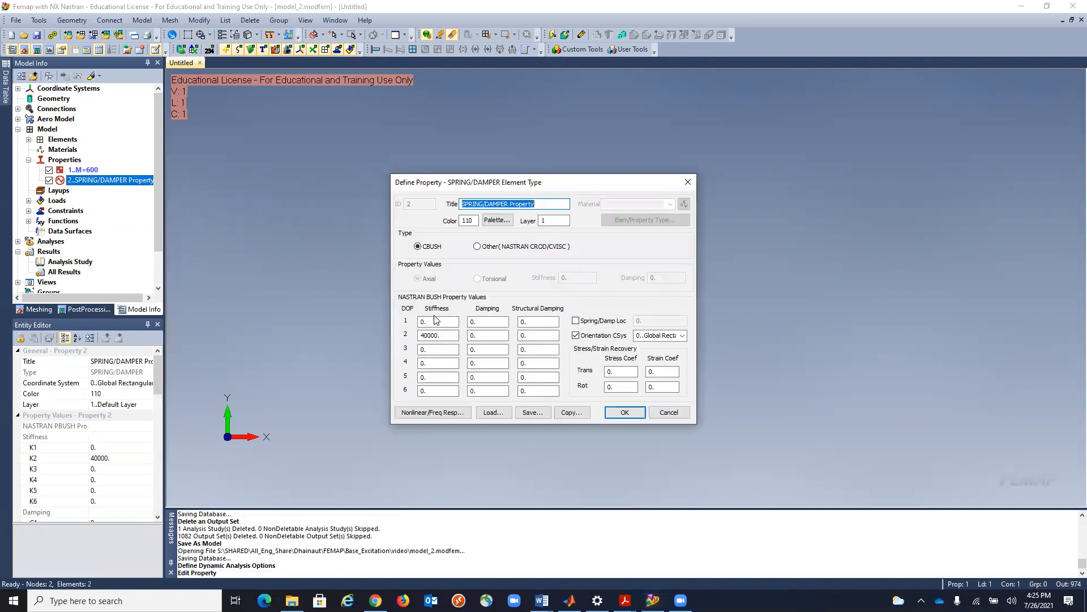
{"action": "left_click", "coordinate": [489, 336]}
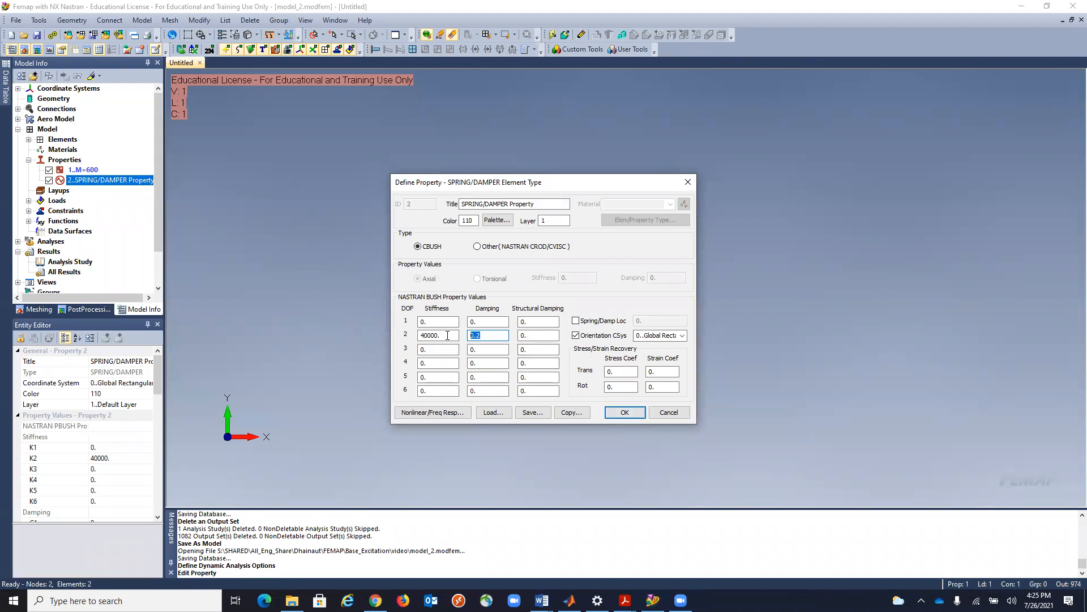
{"action": "key", "text": "BackSpace"}
{"action": "type", "text": "2"}
{"action": "left_click", "coordinate": [500, 336]}
{"action": "left_click", "coordinate": [624, 413]}
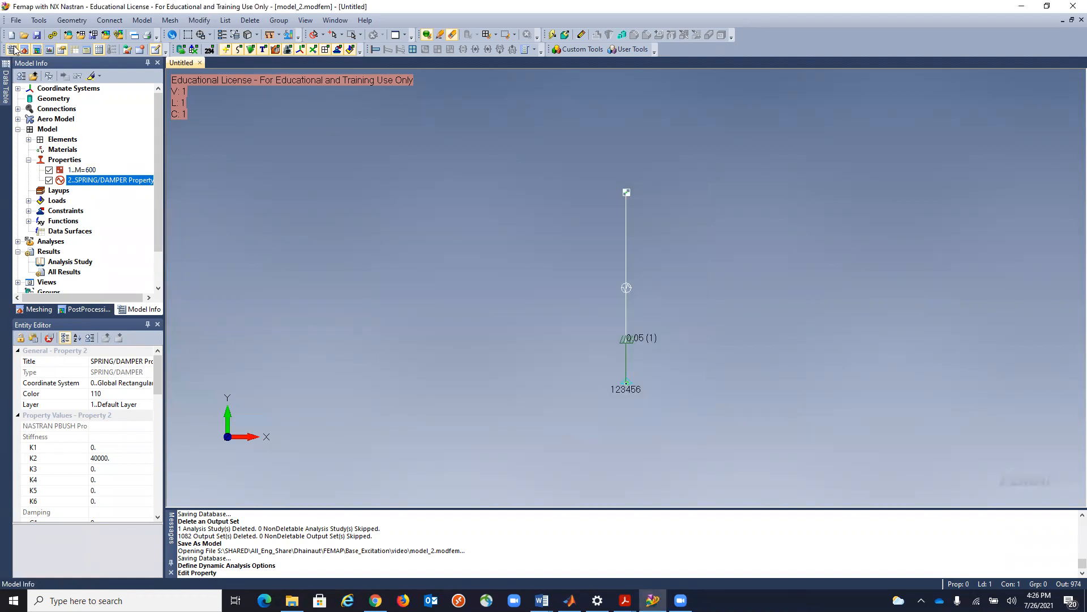
Rebuild the model database and run the NX Nastran transient analysis.
{"action": "left_click", "coordinate": [15, 20]}
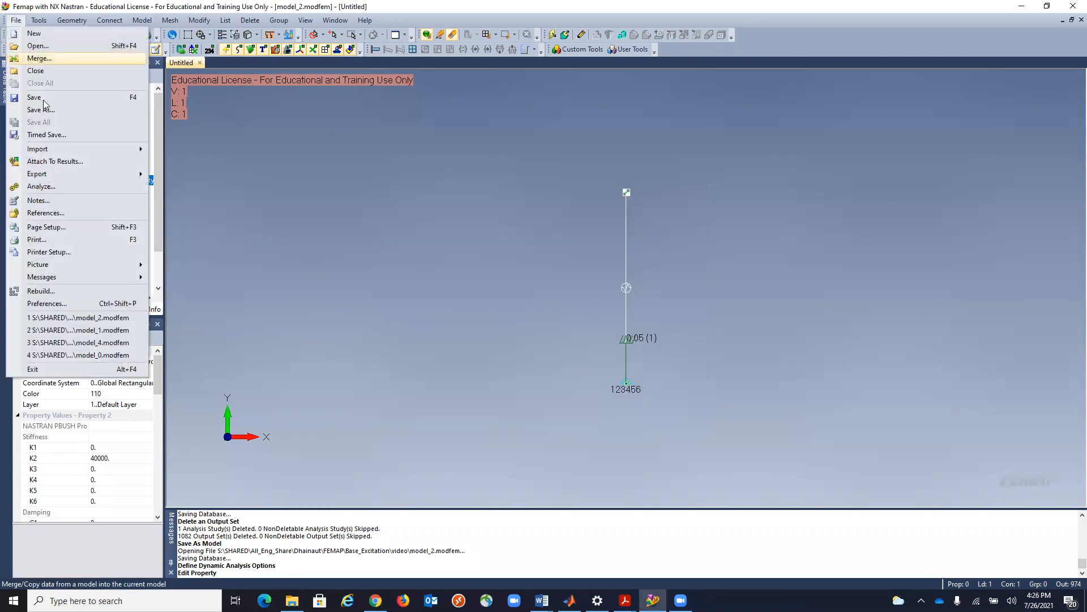
{"action": "left_click", "coordinate": [61, 292]}
{"action": "left_click", "coordinate": [508, 319]}
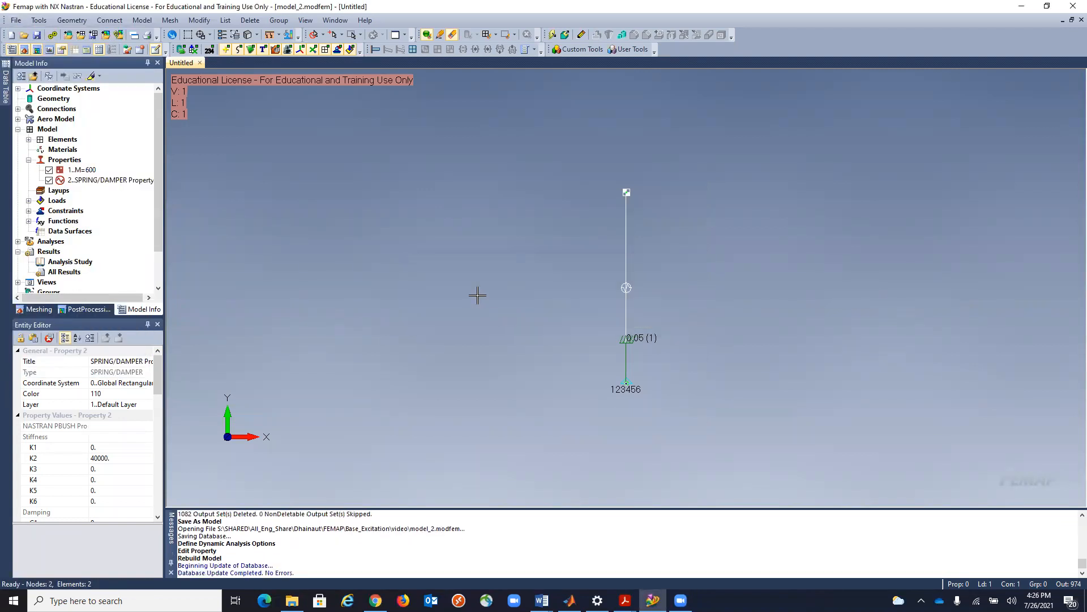
{"action": "left_click", "coordinate": [52, 35]}
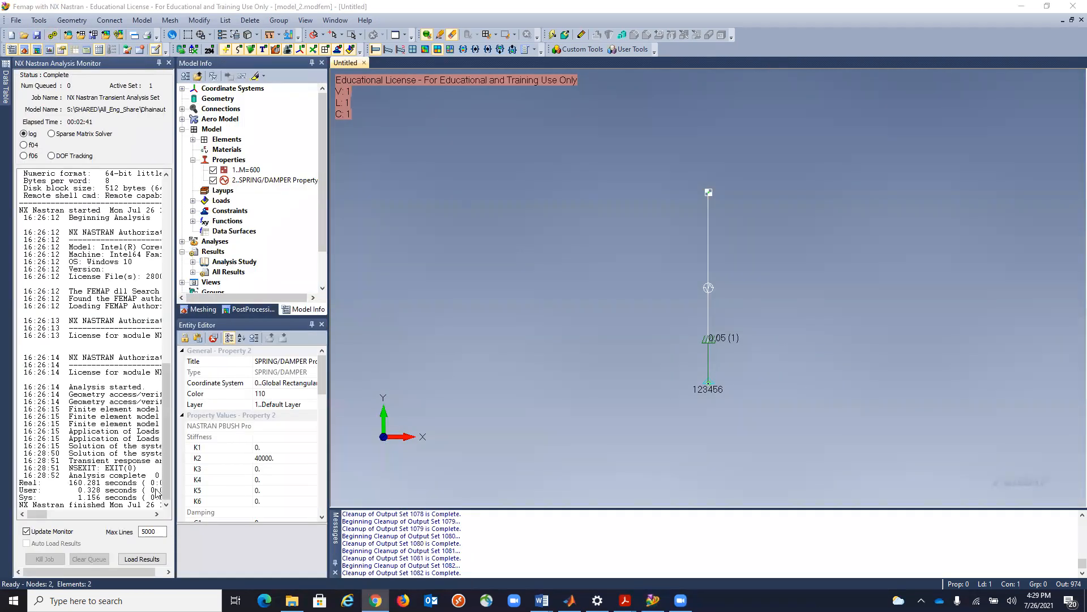
Close the analysis monitor, expand the list of all results and reopen the Charting pane.
{"action": "left_click", "coordinate": [169, 64]}
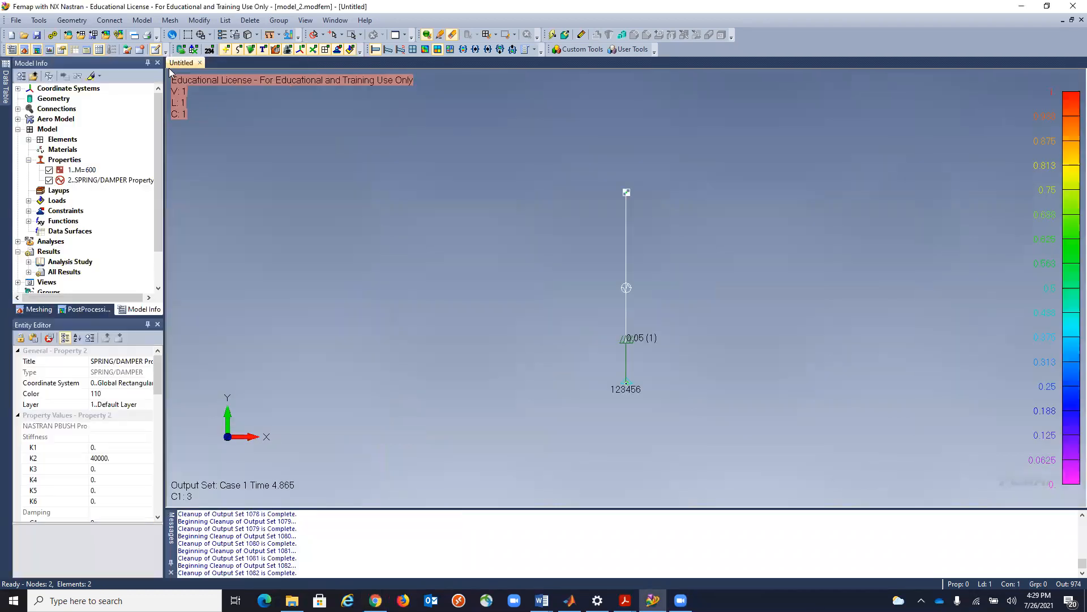
{"action": "double_click", "coordinate": [62, 272]}
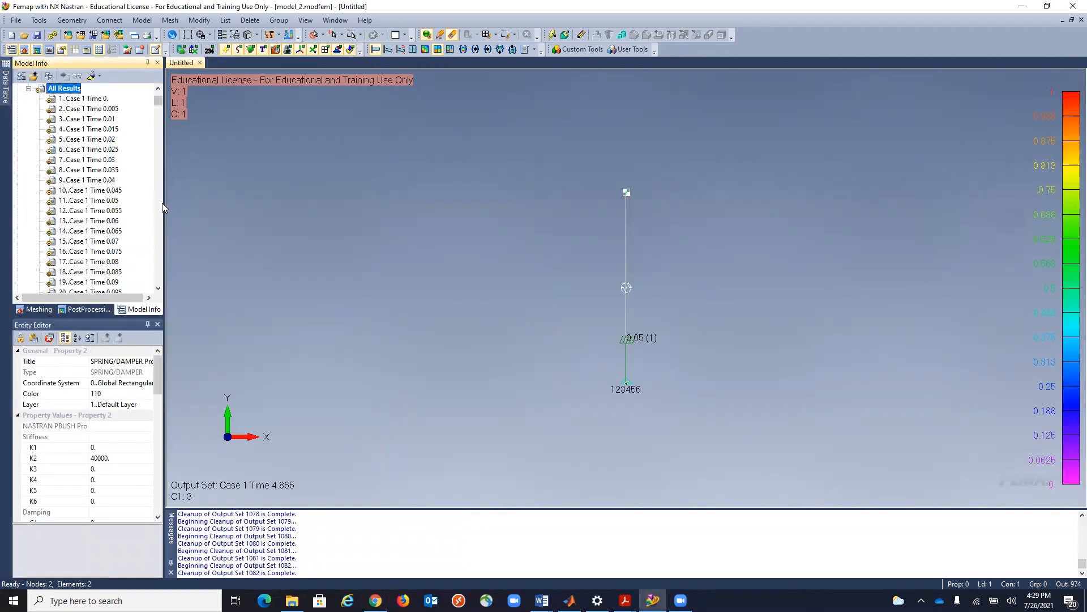
{"action": "left_click", "coordinate": [49, 49]}
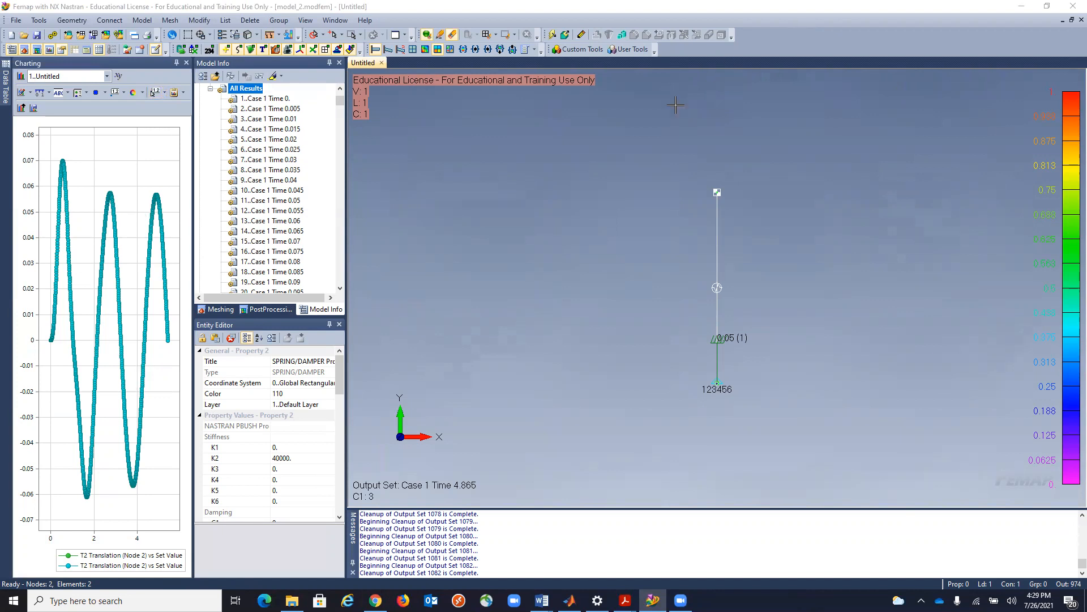
Review the damping and time step settings in load set 1's dynamic analysis options without changing them.
{"action": "left_click", "coordinate": [142, 20]}
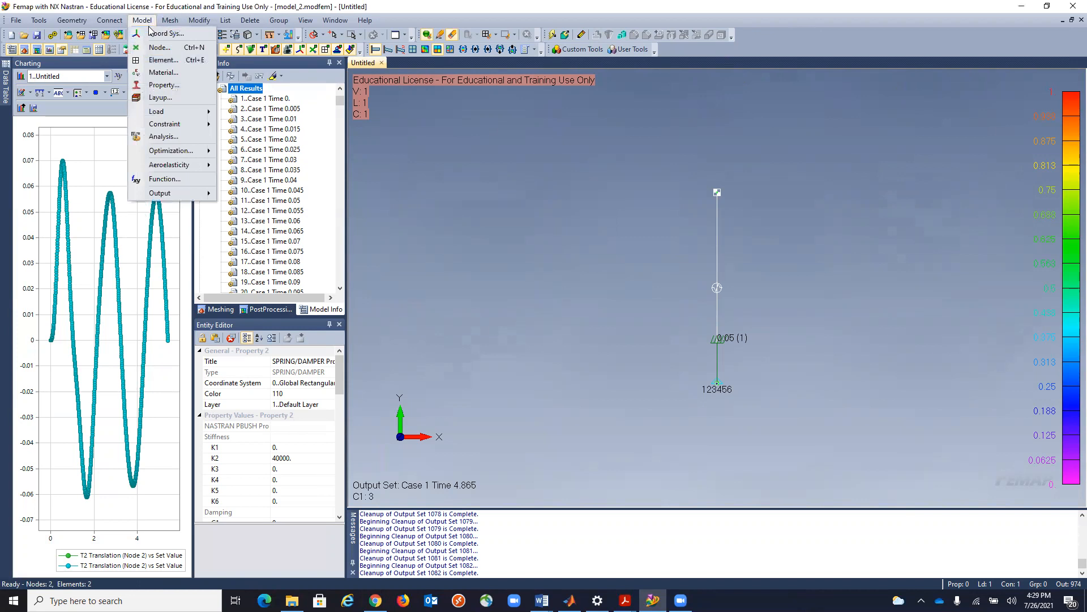
{"action": "mouse_move", "coordinate": [164, 112]}
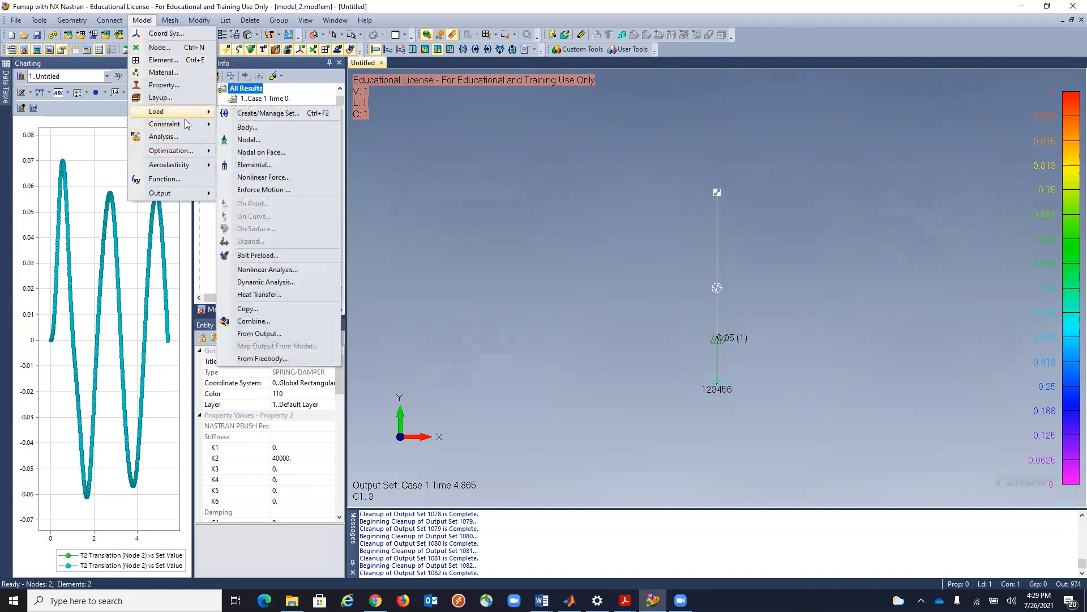
{"action": "left_click", "coordinate": [266, 282]}
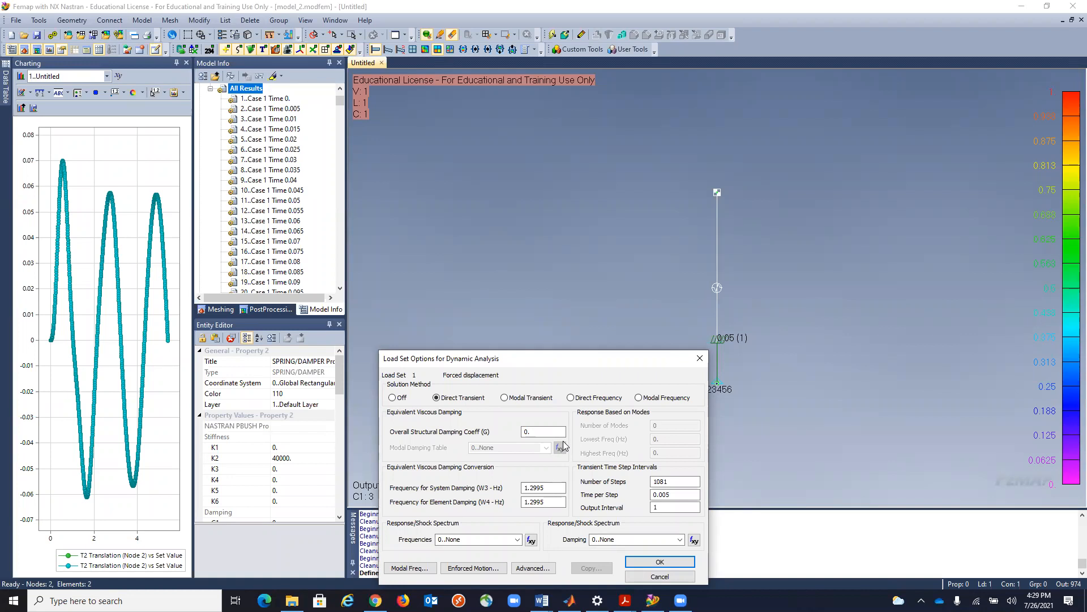
{"action": "left_click", "coordinate": [662, 577]}
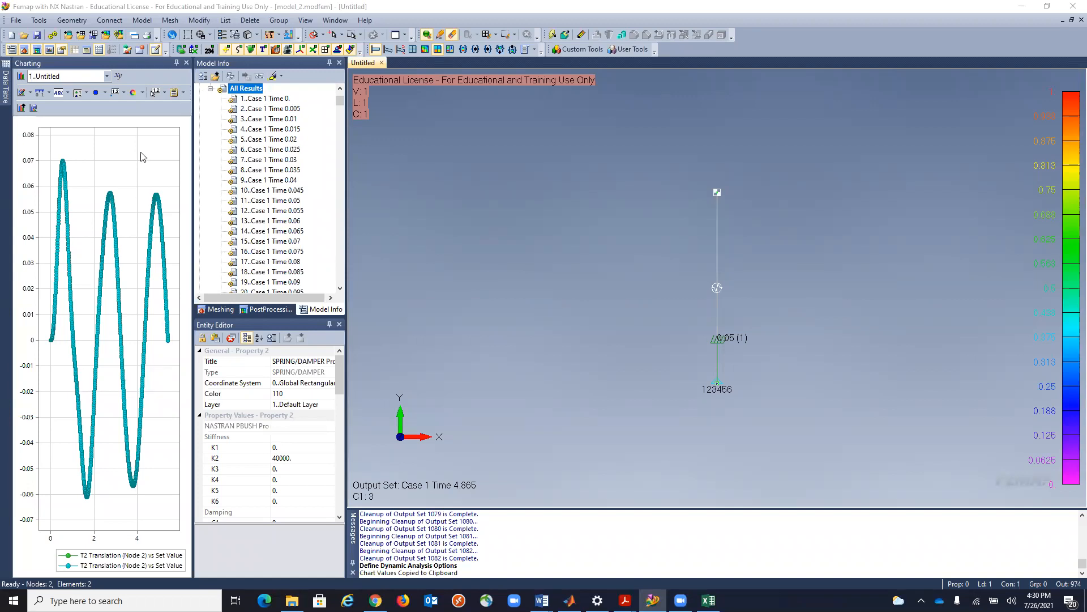
Copy the T2 Translation chart values to the clipboard and switch to the blank Excel workbook Book1.
{"action": "left_click", "coordinate": [185, 95]}
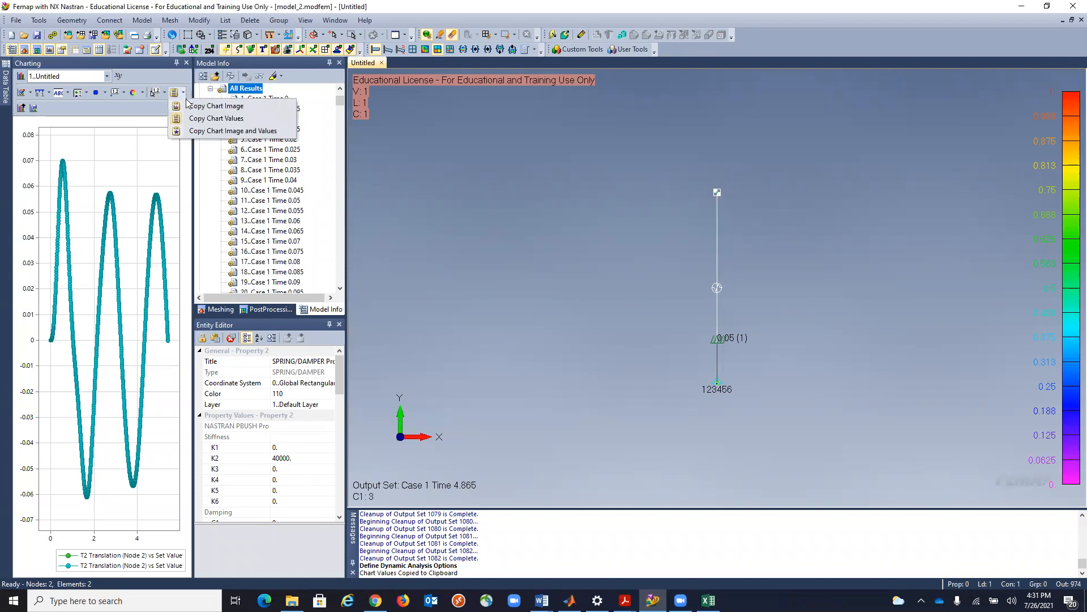
{"action": "left_click", "coordinate": [242, 135]}
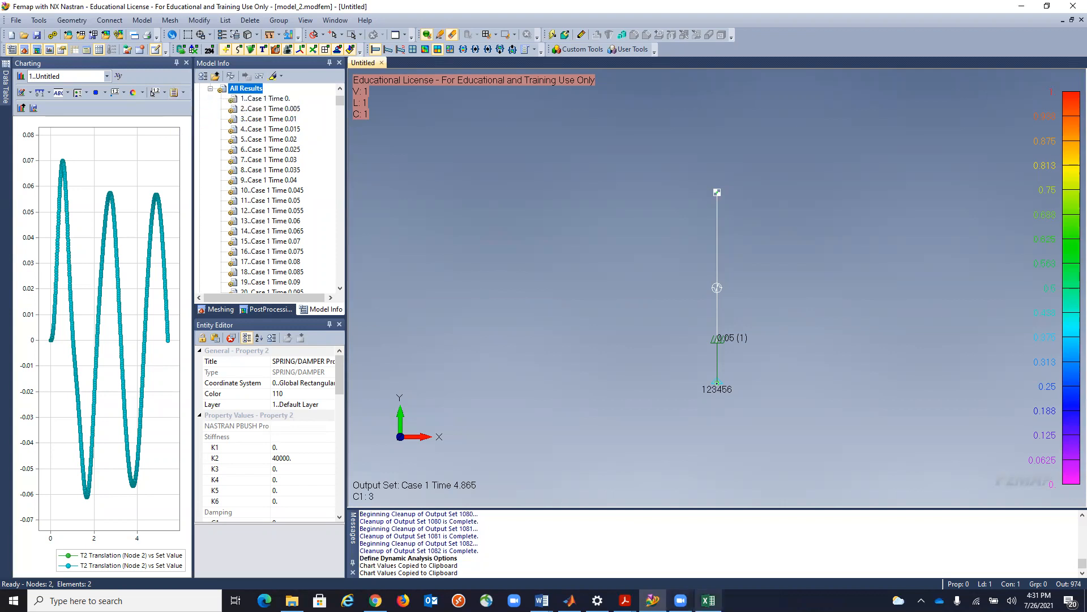
{"action": "left_click", "coordinate": [708, 600]}
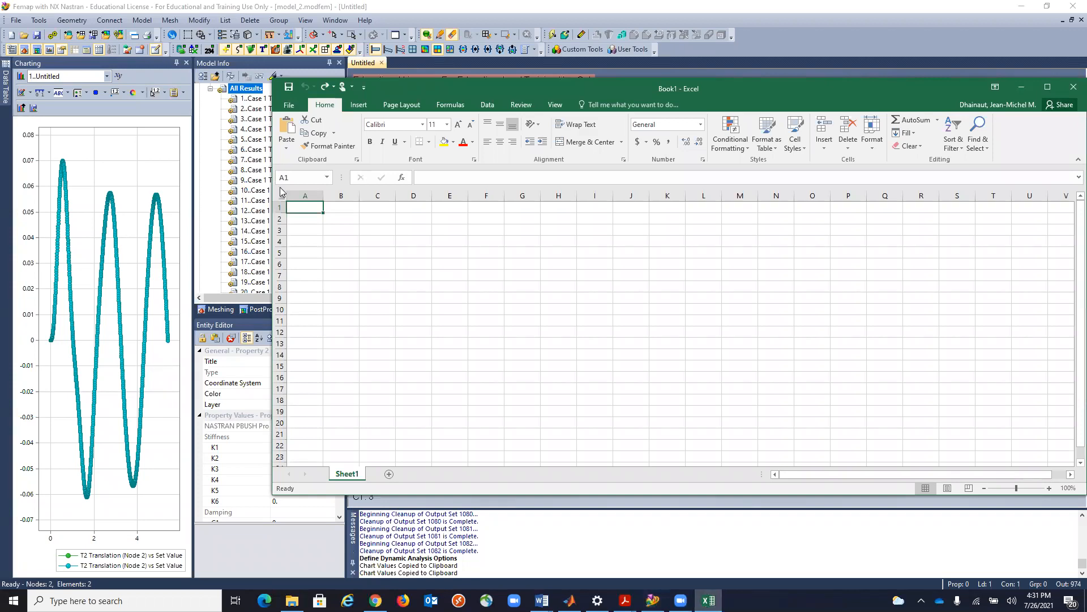
Paste the copied T2 Translation chart values into Sheet1 starting at cell A1.
{"action": "key", "text": "ctrl+v"}
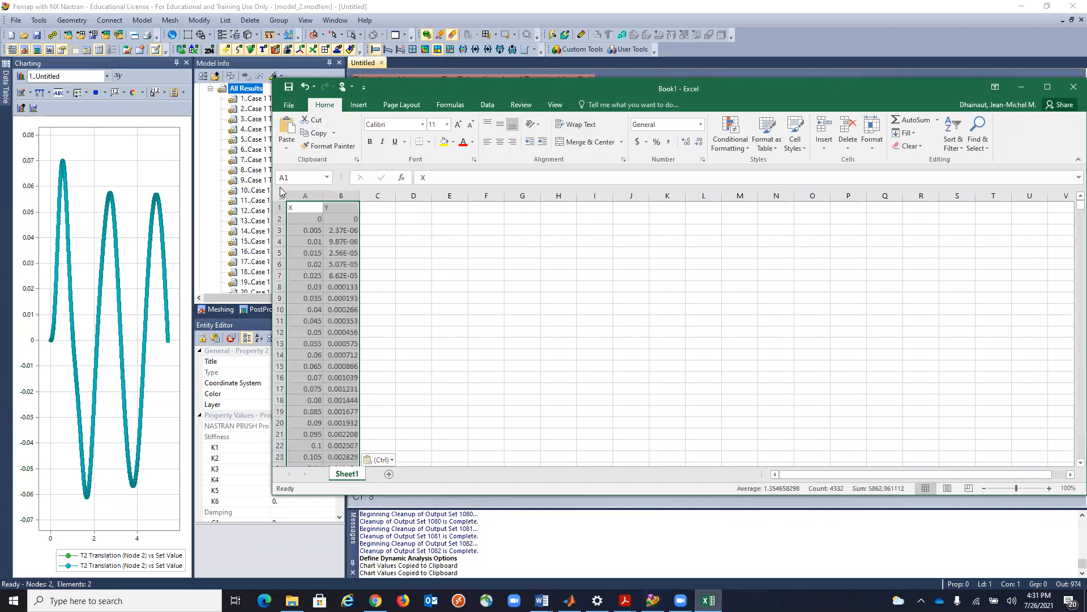
{"action": "left_click", "coordinate": [437, 238]}
{"action": "left_click_drag", "start_coordinate": [309, 202], "coordinate": [341, 196]}
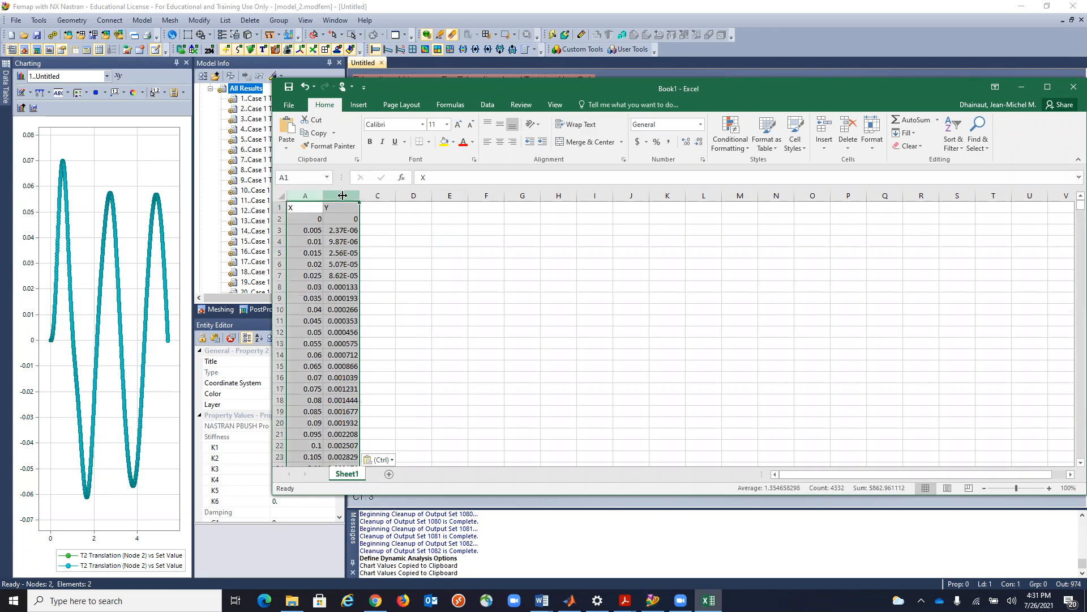
Plot the pasted X and Y columns as a scatter chart with smooth lines and delete the chart title.
{"action": "left_click", "coordinate": [359, 105]}
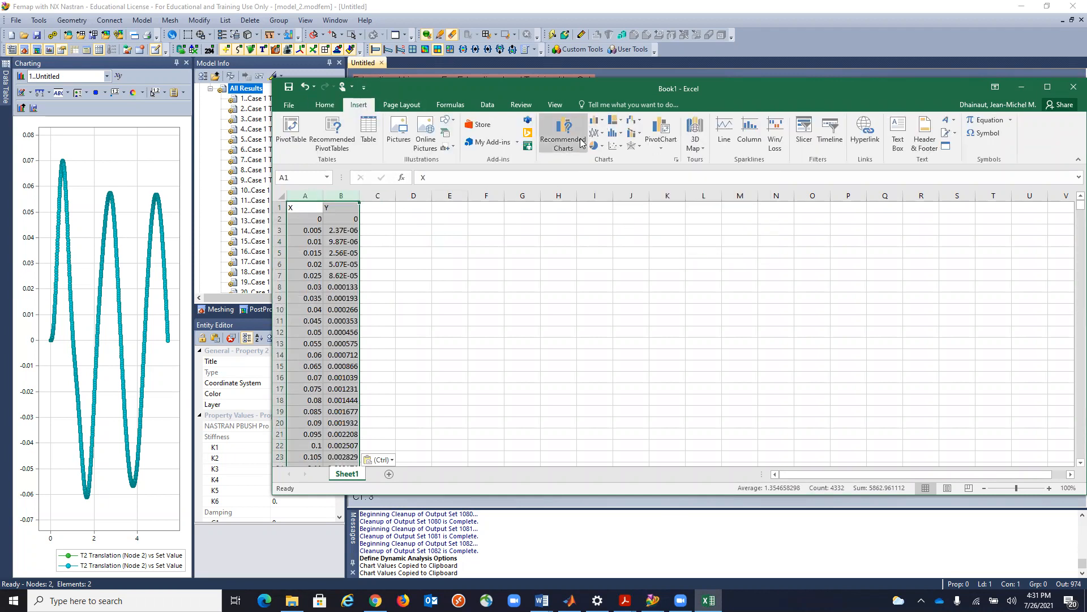
{"action": "left_click", "coordinate": [604, 121]}
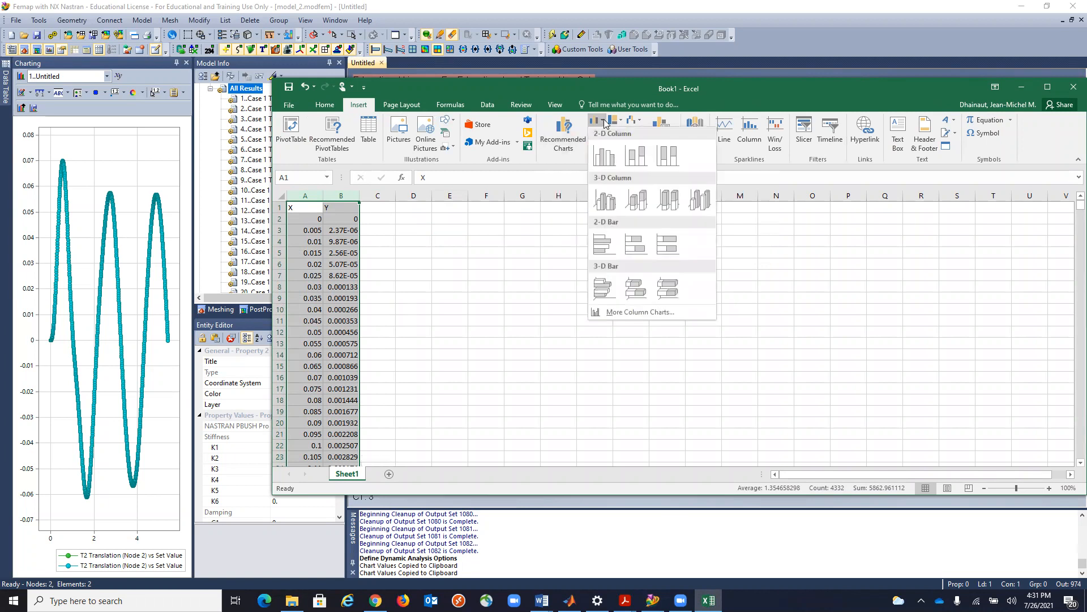
{"action": "left_click", "coordinate": [603, 122]}
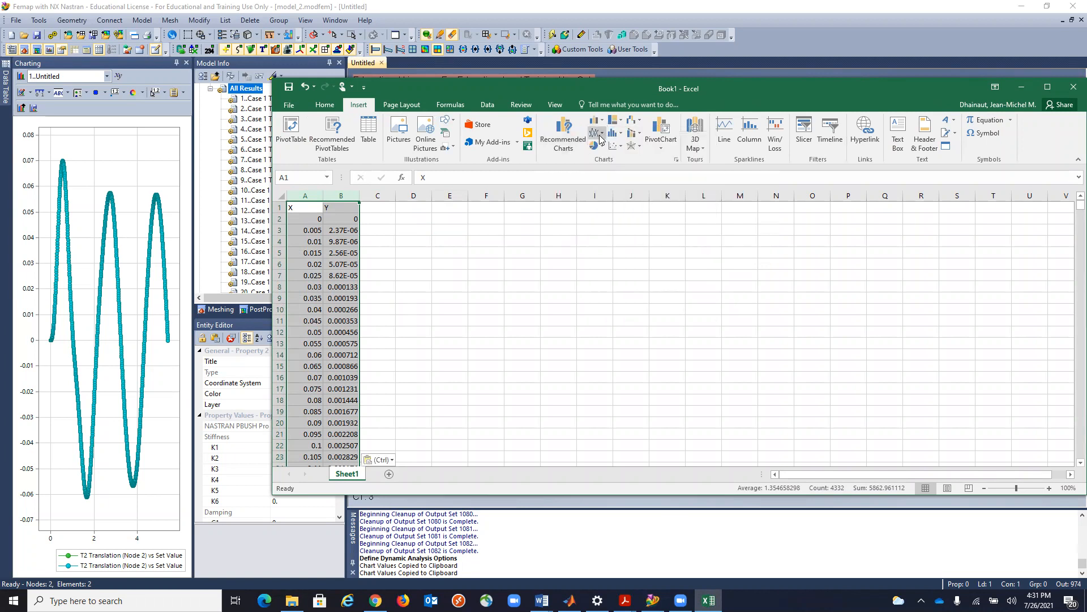
{"action": "left_click", "coordinate": [601, 135]}
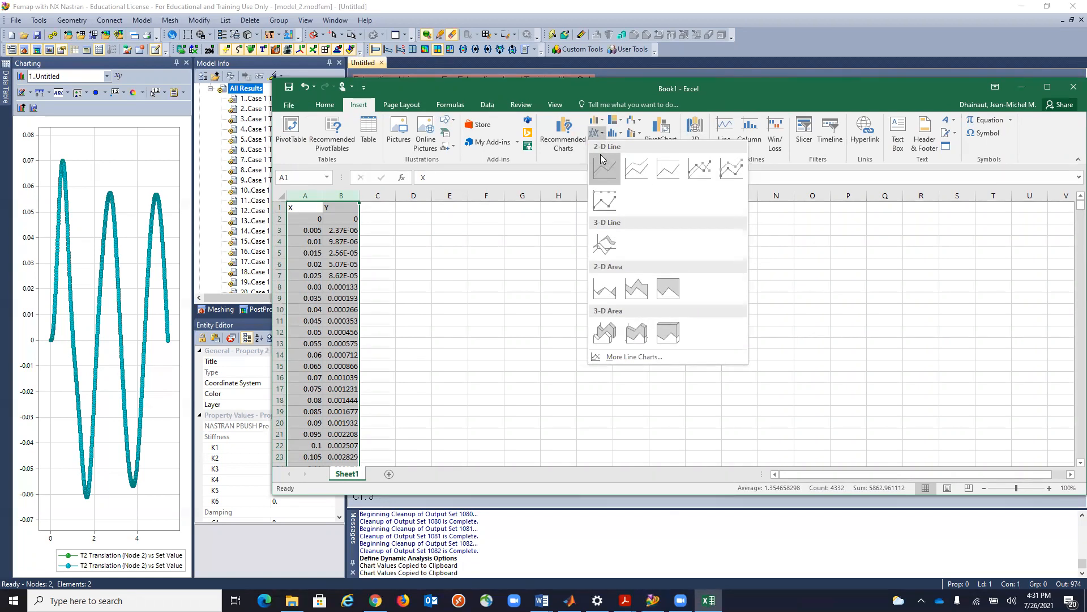
{"action": "left_click", "coordinate": [602, 135]}
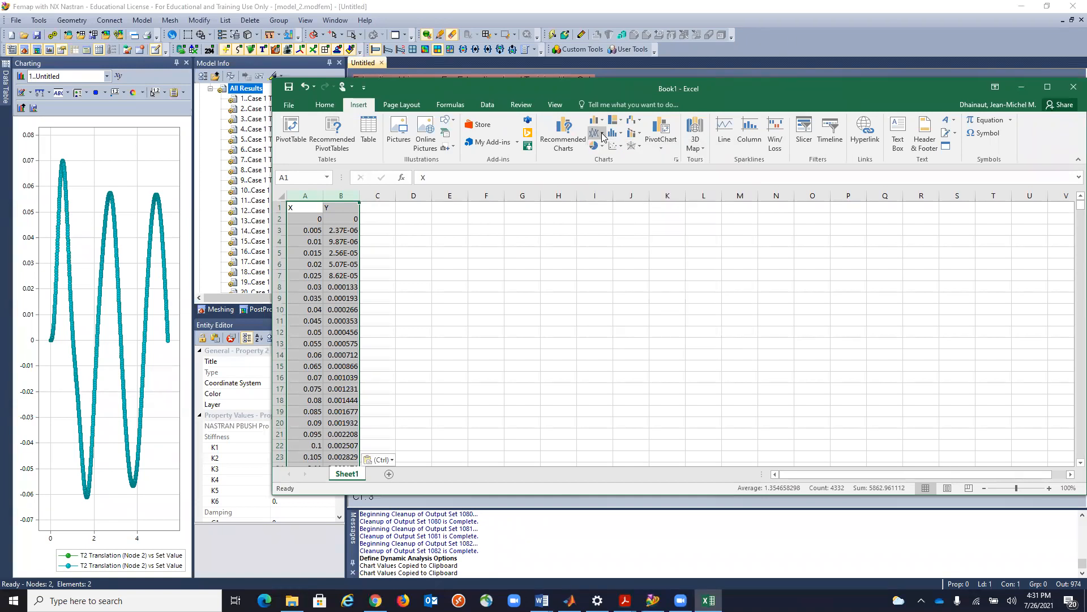
{"action": "left_click", "coordinate": [622, 146]}
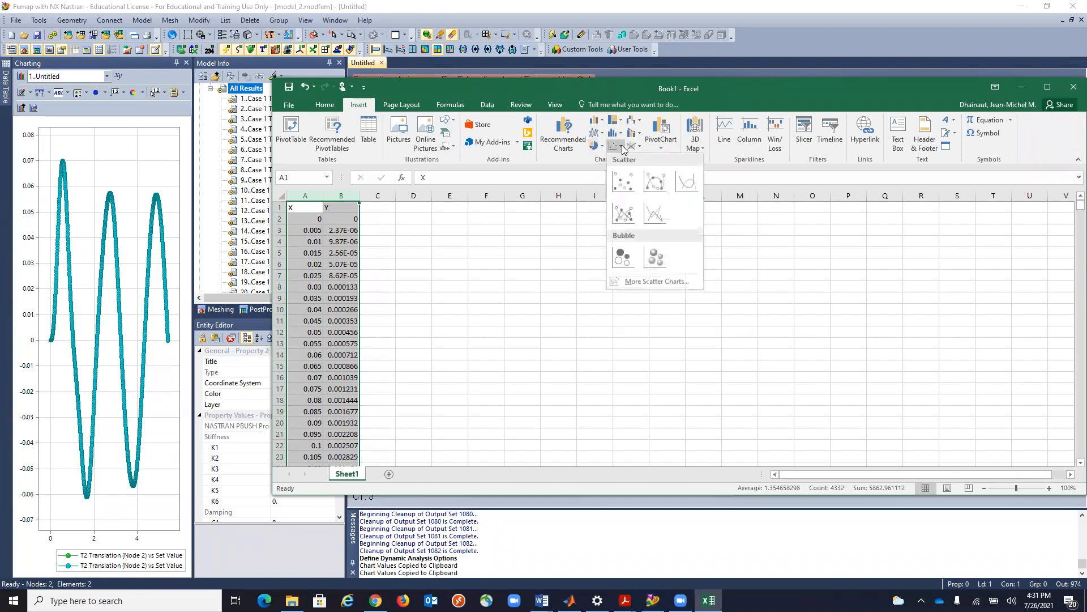
{"action": "left_click", "coordinate": [680, 185]}
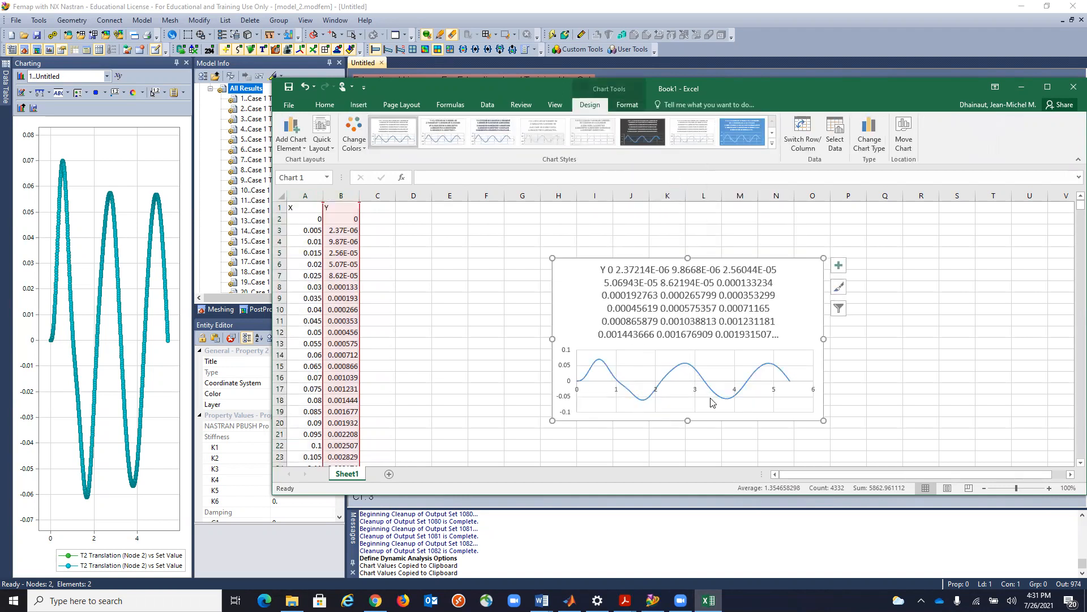
{"action": "left_click", "coordinate": [731, 295]}
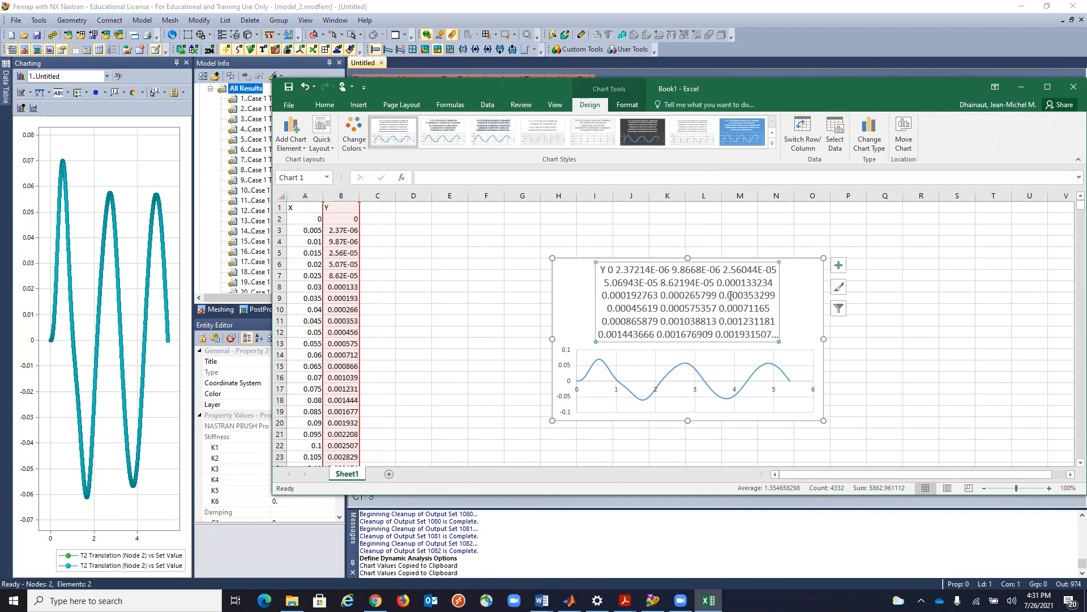
{"action": "key", "text": "Delete"}
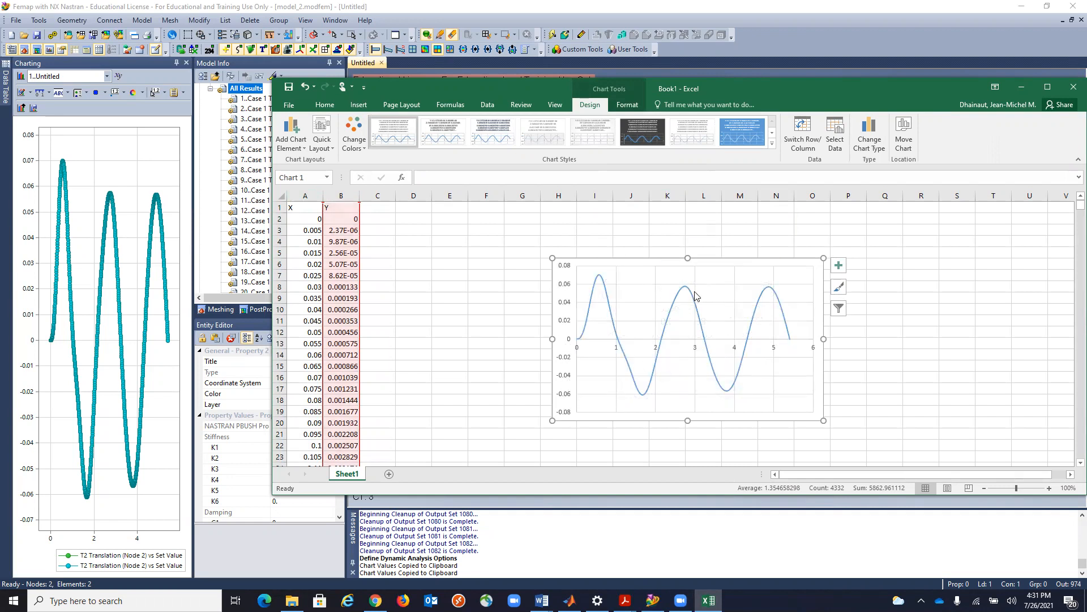
Enter the formula =MAX(B2:B1082) in cell D2 to find the largest displacement.
{"action": "left_click", "coordinate": [375, 343]}
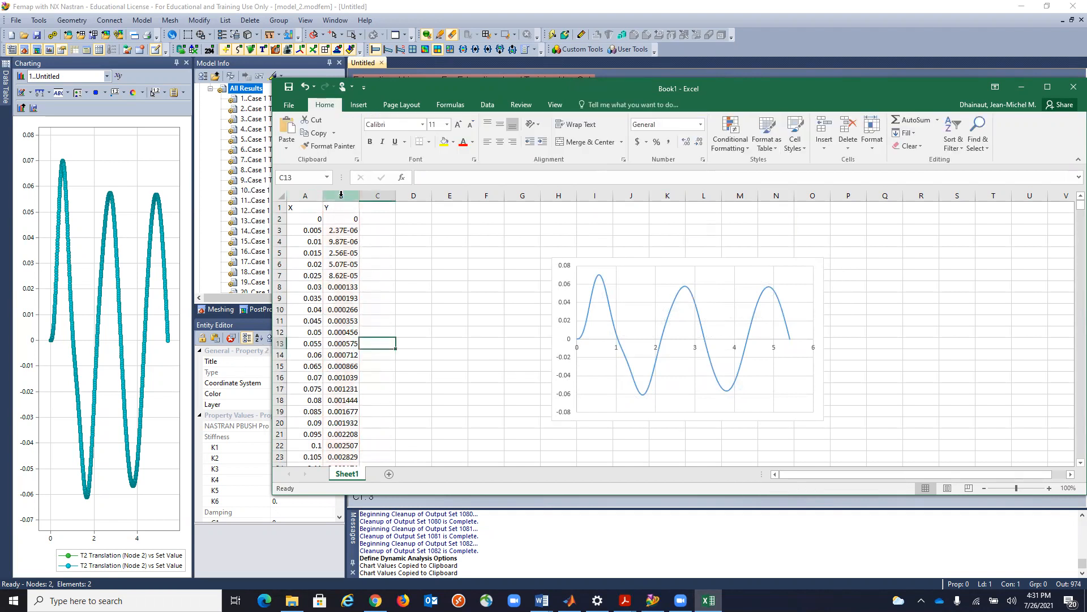
{"action": "left_click", "coordinate": [341, 195]}
{"action": "left_click_drag", "start_coordinate": [405, 224], "coordinate": [408, 224]}
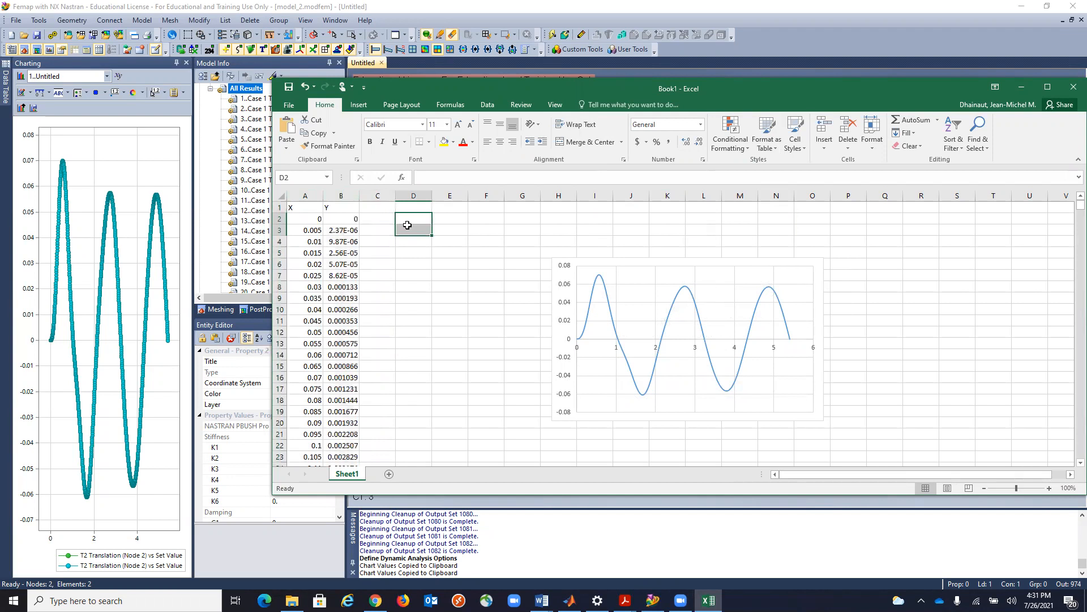
{"action": "type", "text": "=max"}
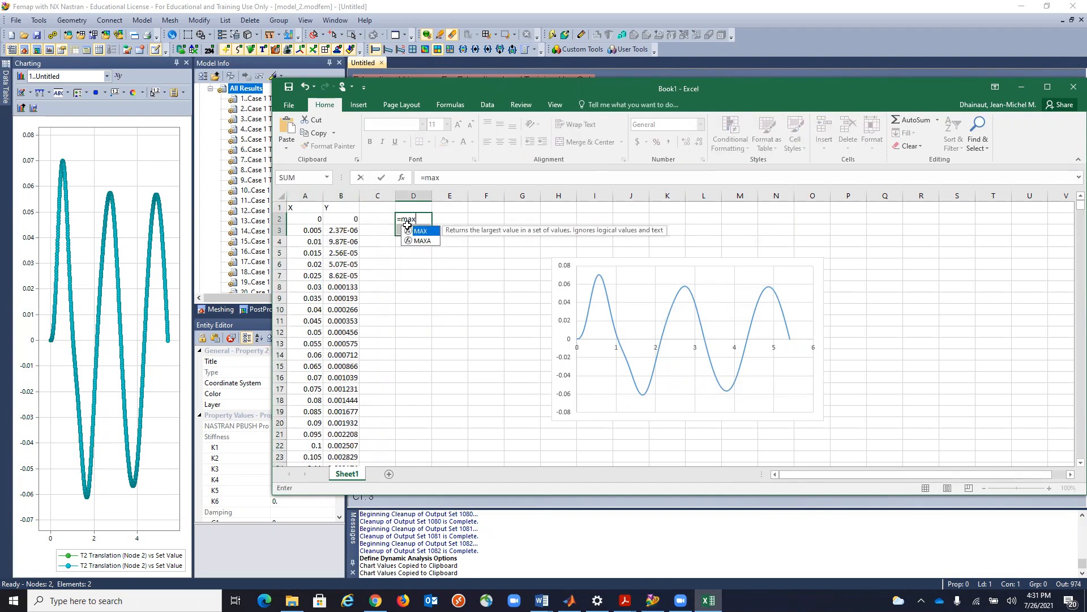
{"action": "type", "text": "("}
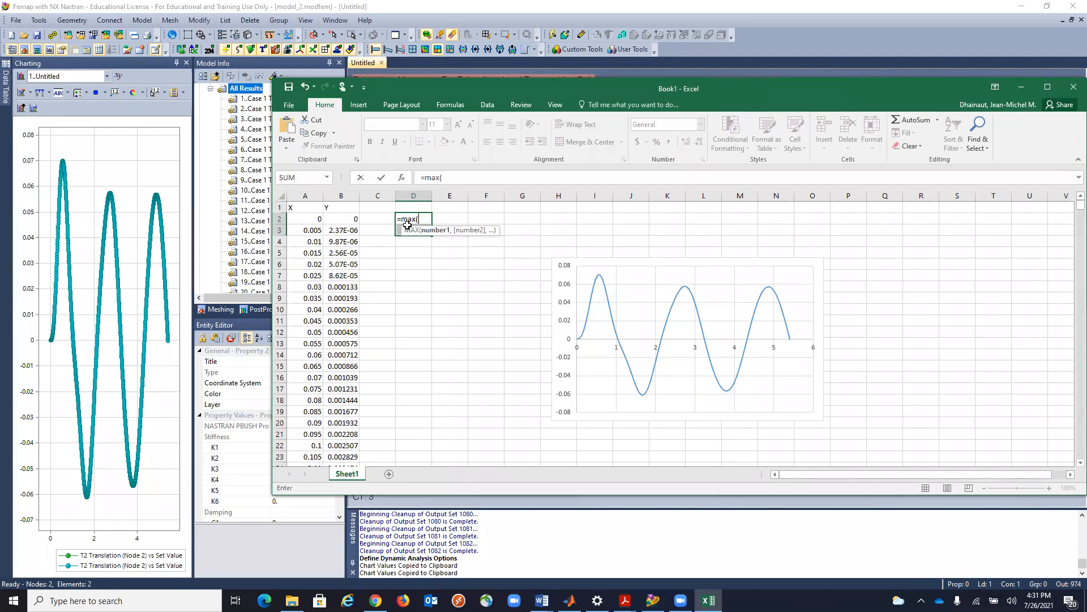
{"action": "type", "text": "B2:"}
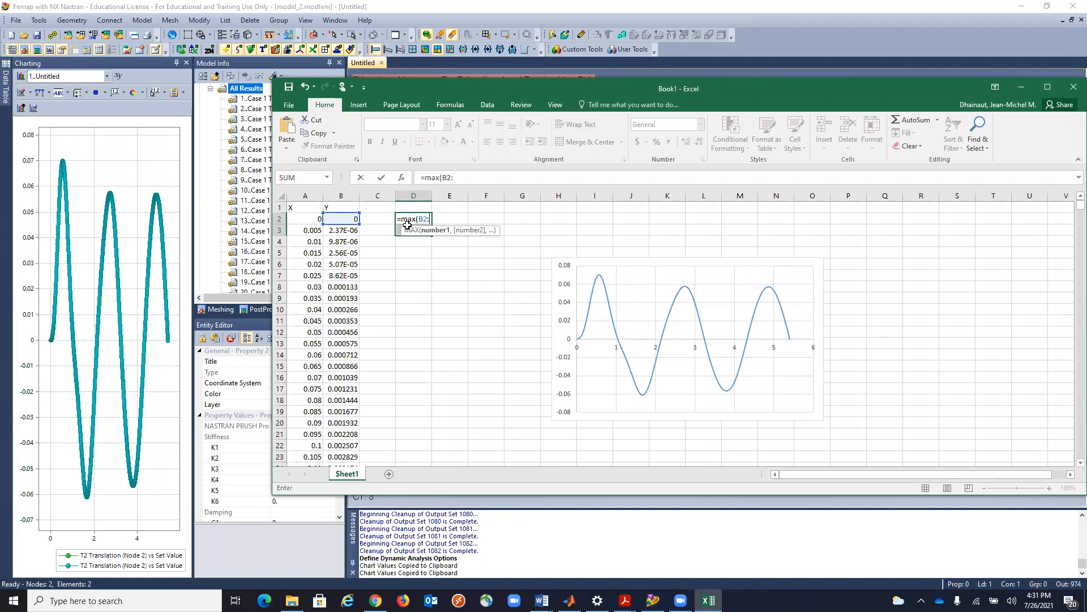
{"action": "type", "text": "B"}
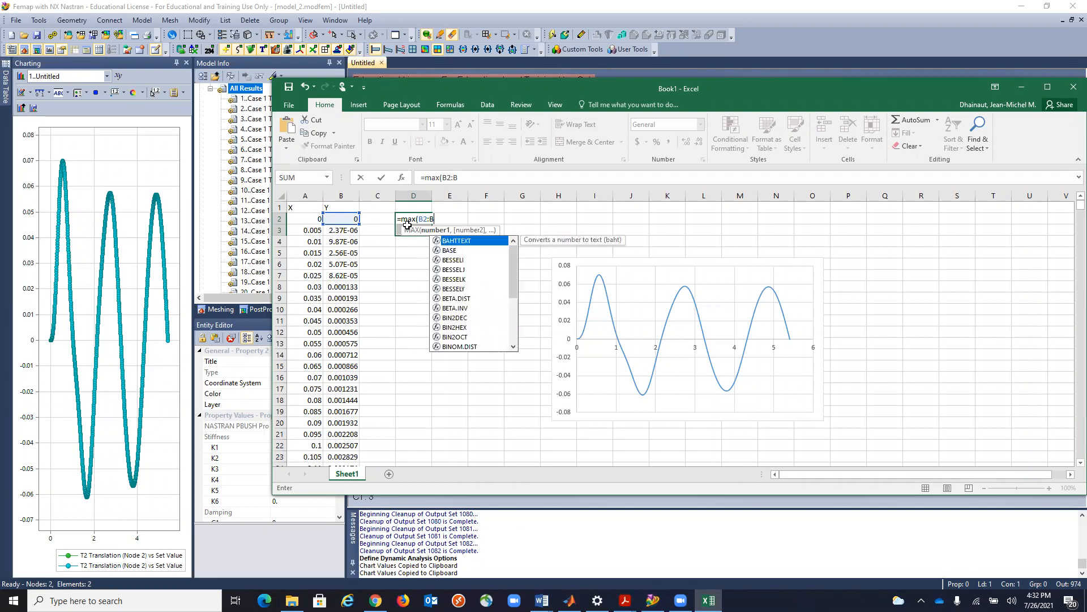
{"action": "type", "text": "1082"}
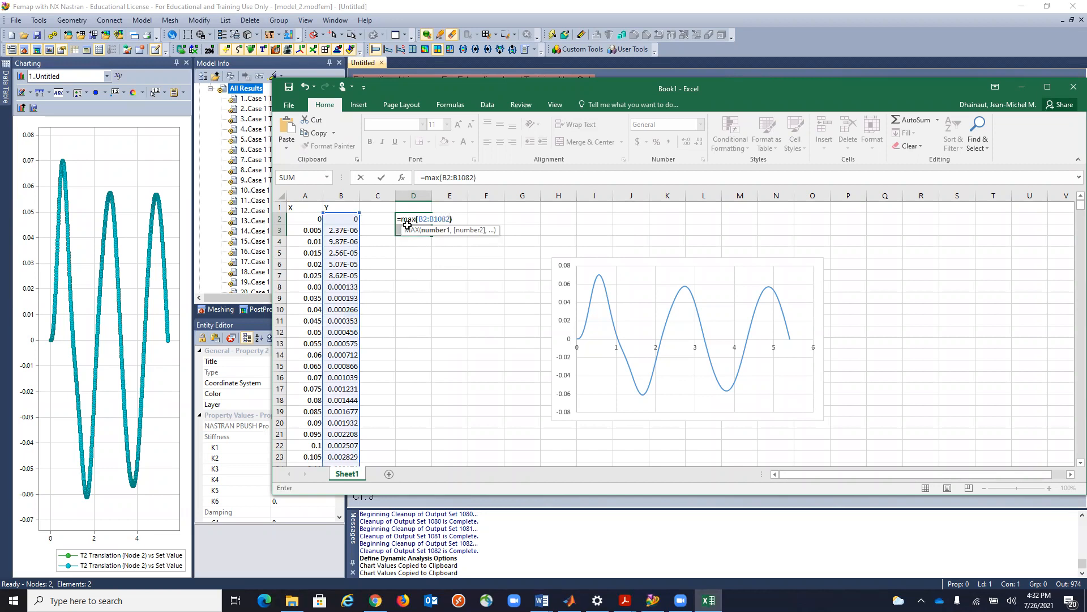
{"action": "type", "text": ")"}
{"action": "key", "text": "Return"}
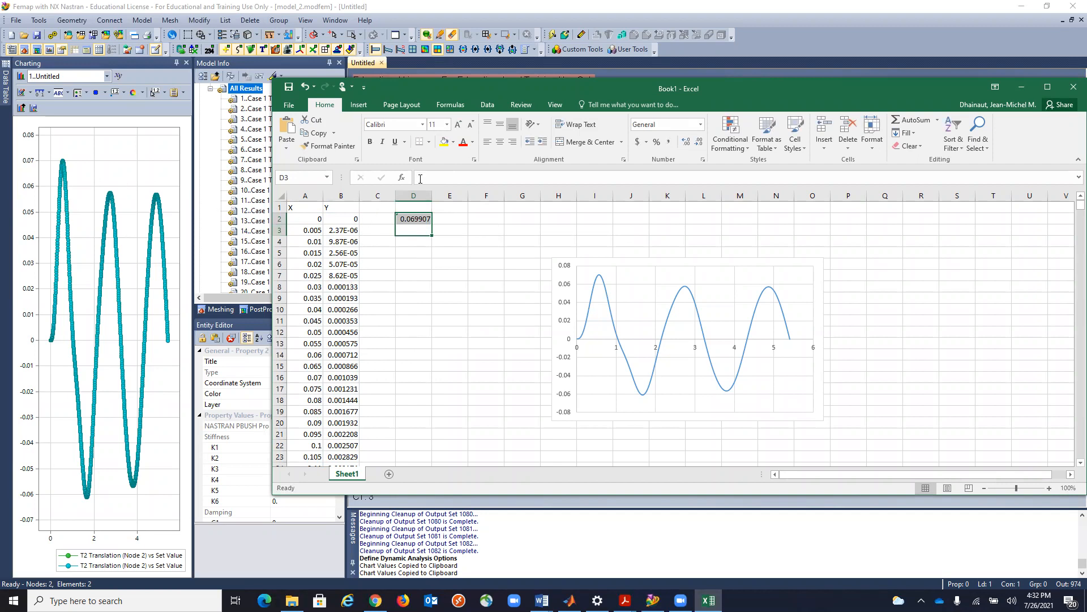
Change the MAX formula in D2 so that its range starts at cell B1000.
{"action": "left_click", "coordinate": [410, 219]}
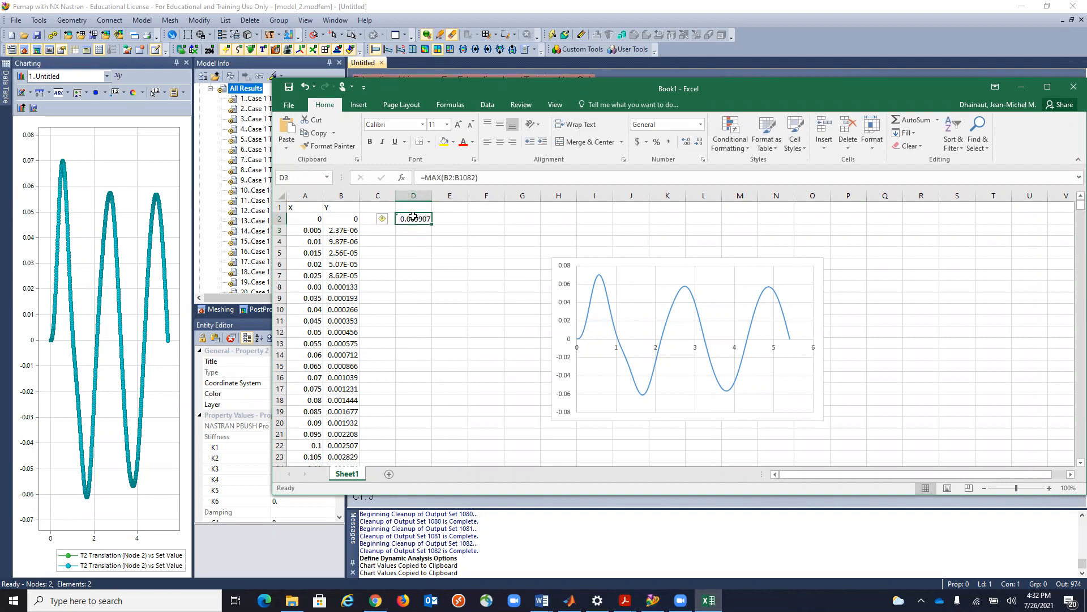
{"action": "left_click", "coordinate": [452, 177]}
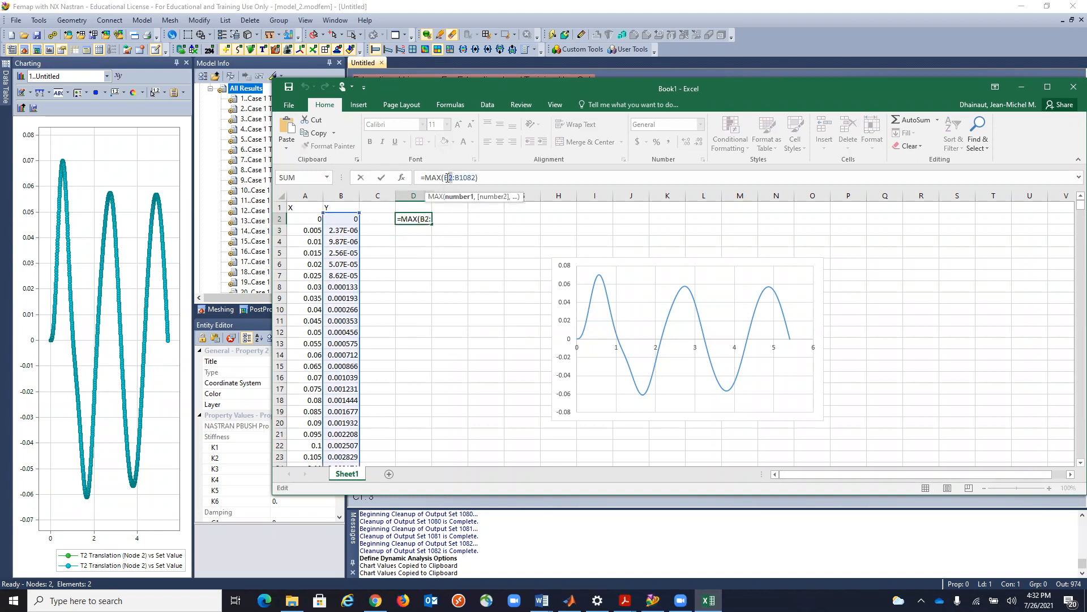
{"action": "key", "text": "Delete"}
{"action": "type", "text": "1000"}
{"action": "left_click", "coordinate": [511, 177]}
{"action": "key", "text": "Return"}
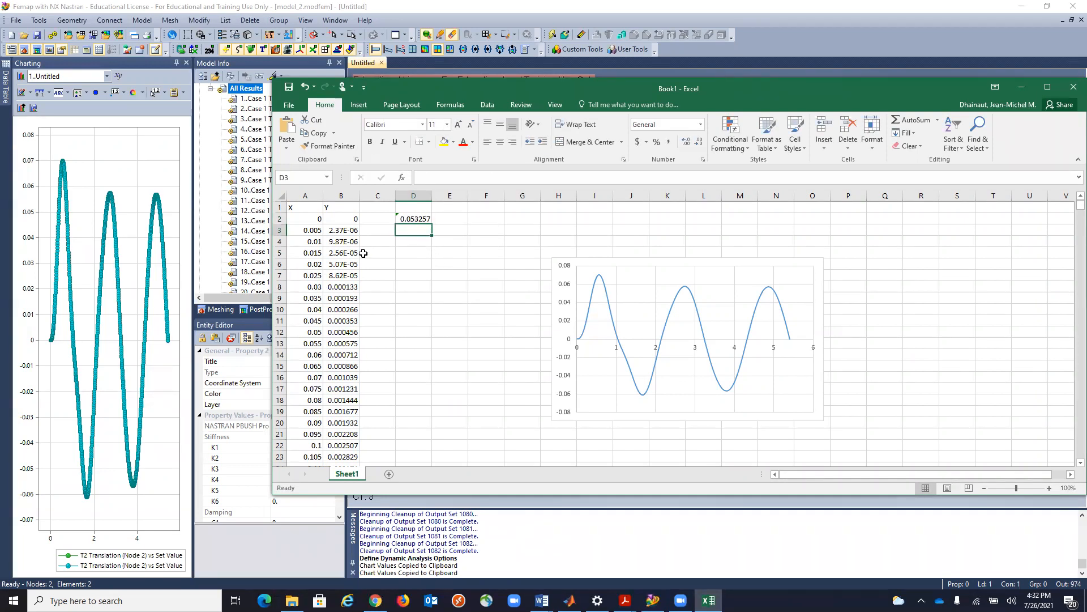
Delete the duplicate X and Y data block below the first data set, from row 1085 to the end of the data.
{"action": "scroll", "coordinate": [349, 266], "scroll_direction": "down", "scroll_amount": 12}
{"action": "scroll", "coordinate": [349, 266], "scroll_direction": "down", "scroll_amount": 20}
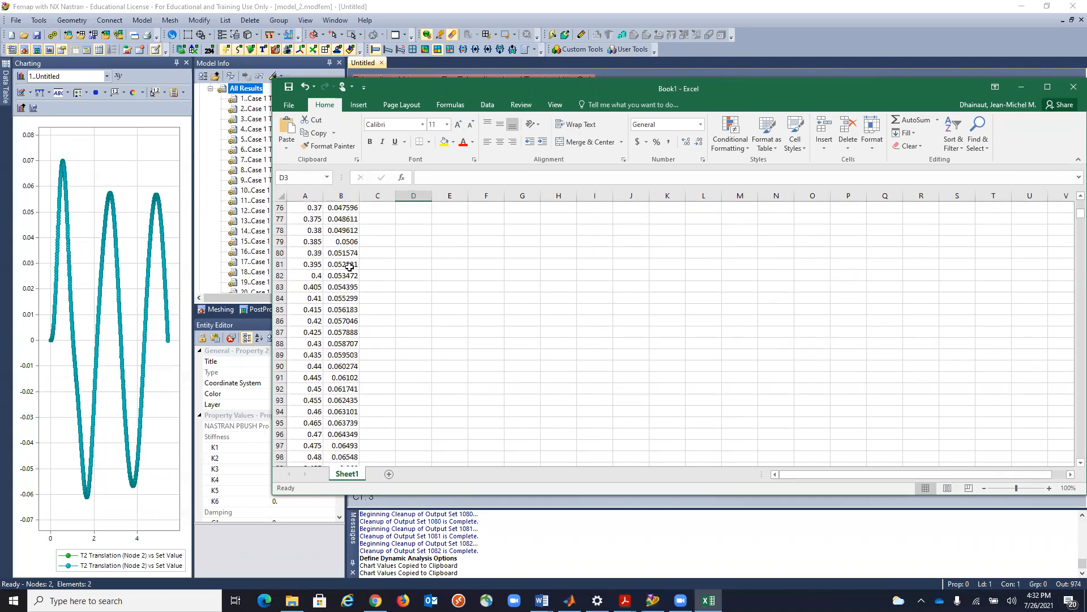
{"action": "scroll", "coordinate": [350, 266], "scroll_direction": "down", "scroll_amount": 20}
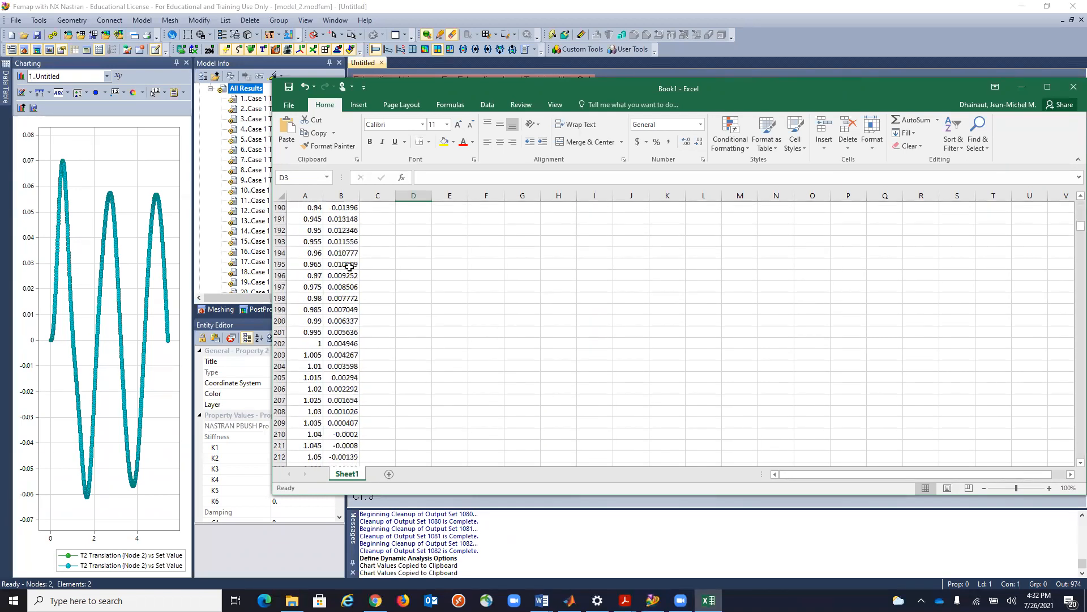
{"action": "left_click_drag", "start_coordinate": [1076, 232], "coordinate": [1072, 456]}
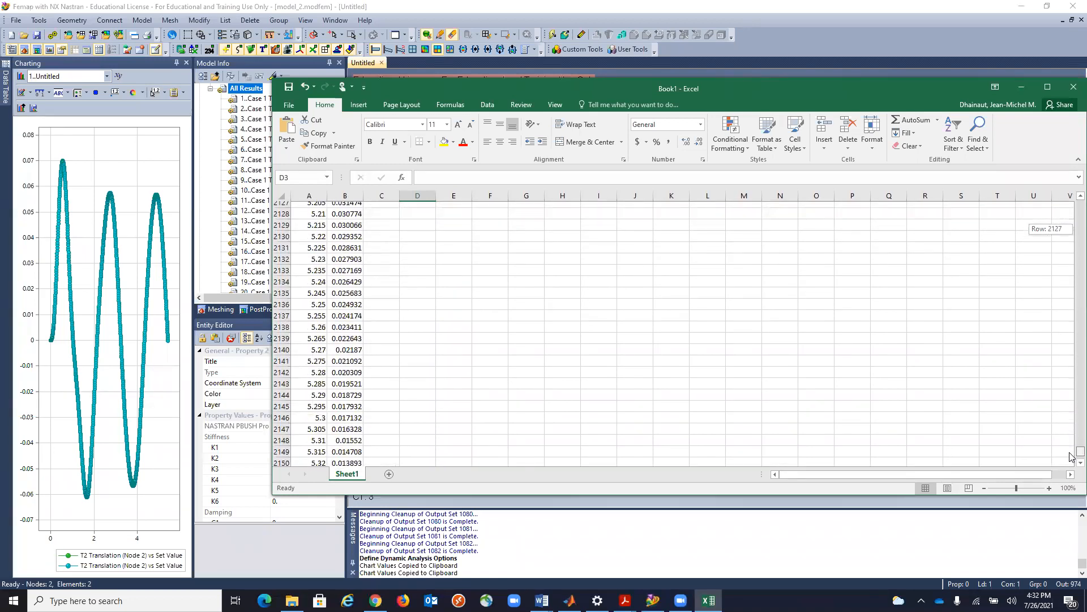
{"action": "left_click_drag", "start_coordinate": [1072, 457], "coordinate": [1072, 332]}
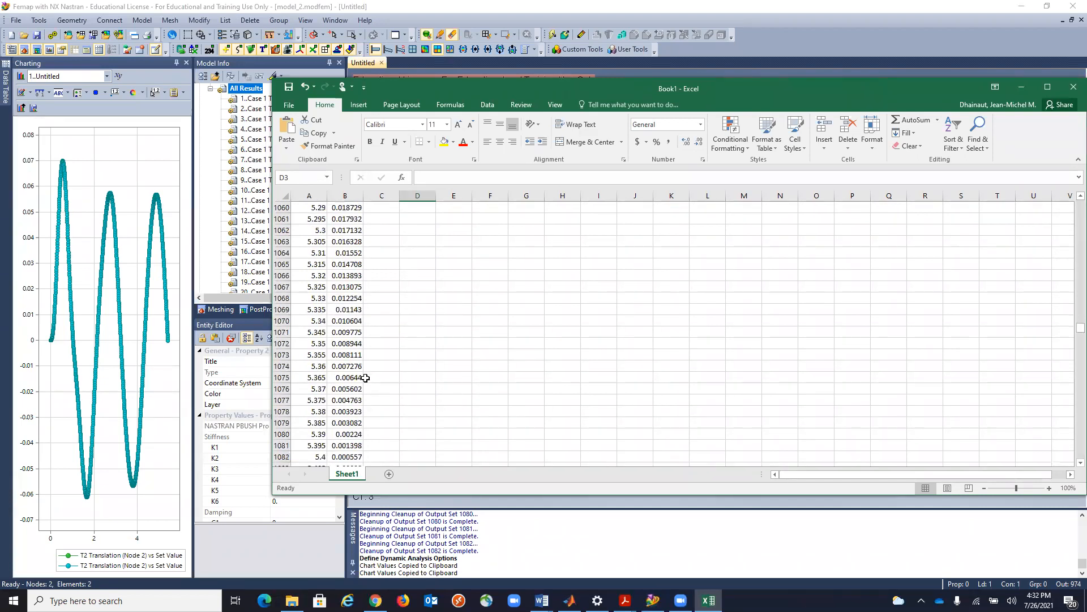
{"action": "scroll", "coordinate": [366, 377], "scroll_direction": "down", "scroll_amount": 1}
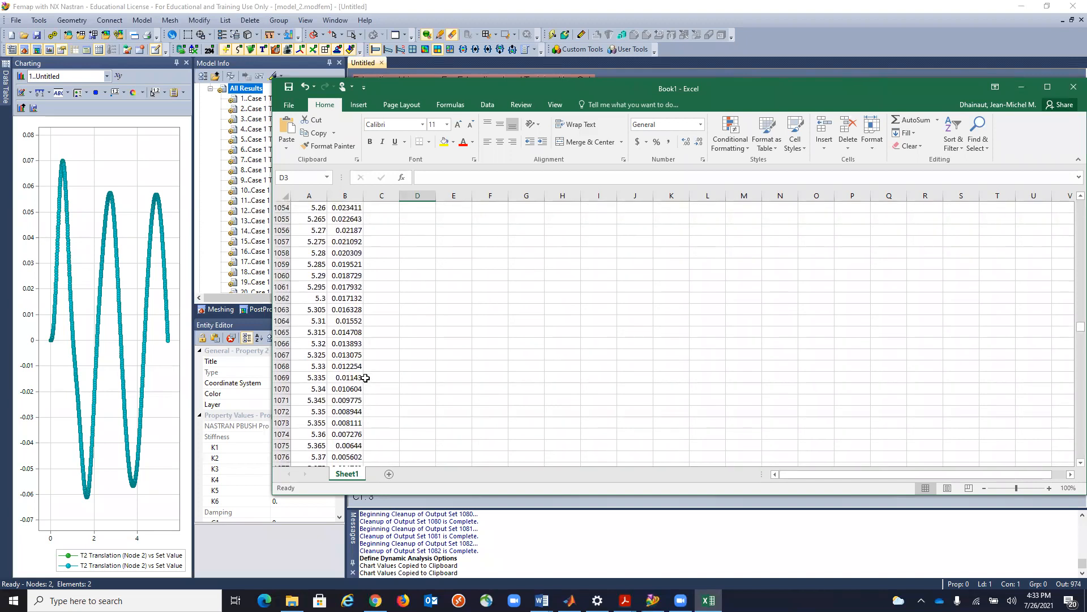
{"action": "scroll", "coordinate": [365, 378], "scroll_direction": "down", "scroll_amount": 2}
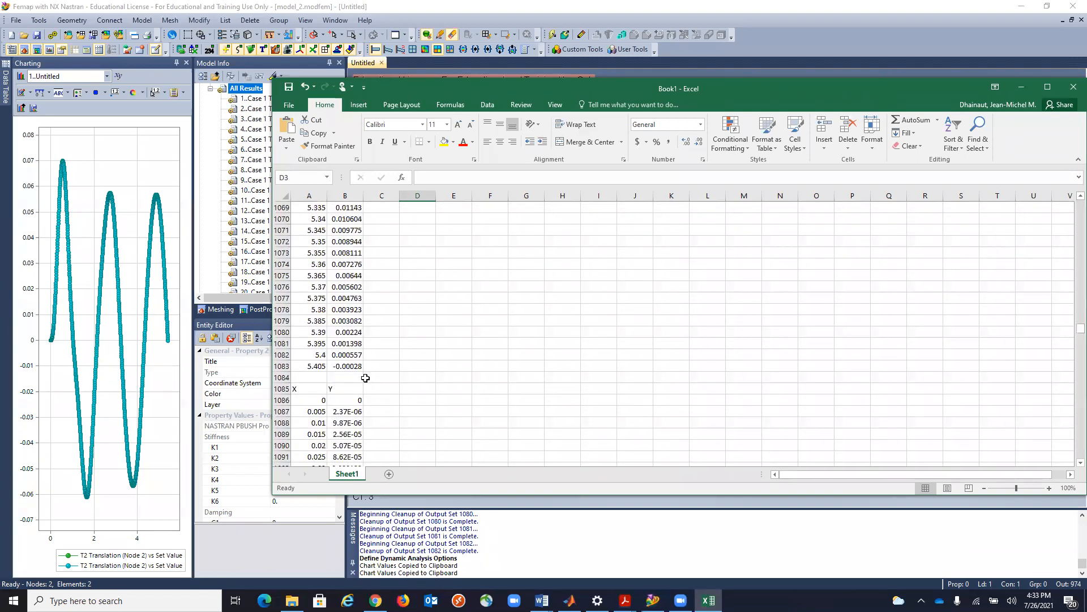
{"action": "mouse_move", "coordinate": [281, 390]}
{"action": "left_mouse_down"}
{"action": "mouse_move", "coordinate": [359, 407]}
{"action": "mouse_move", "coordinate": [359, 392]}
{"action": "mouse_move", "coordinate": [303, 391]}
{"action": "left_mouse_up"}
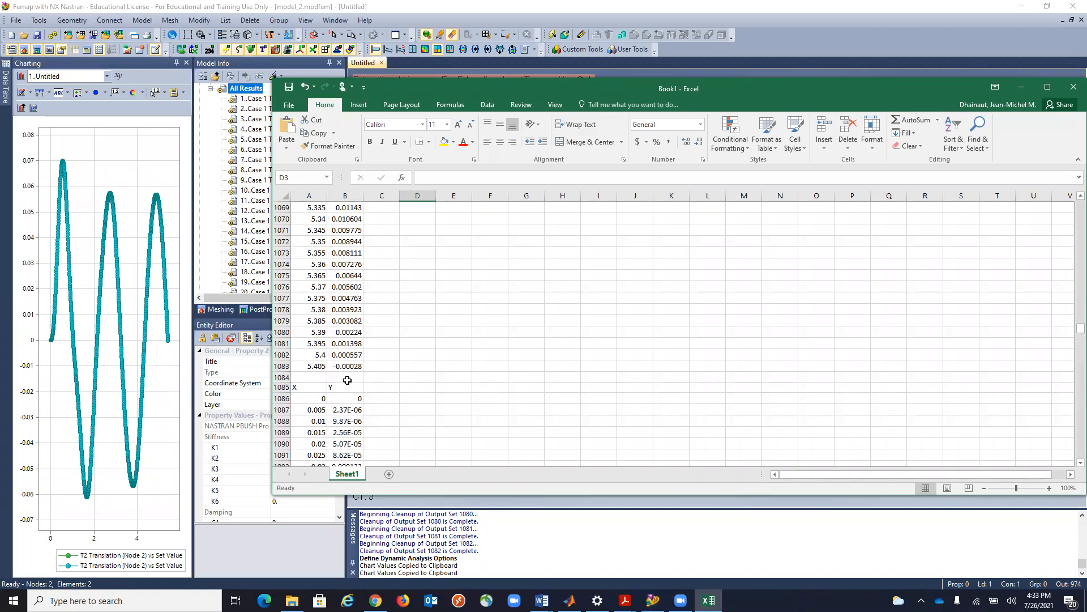
{"action": "left_click", "coordinate": [378, 389]}
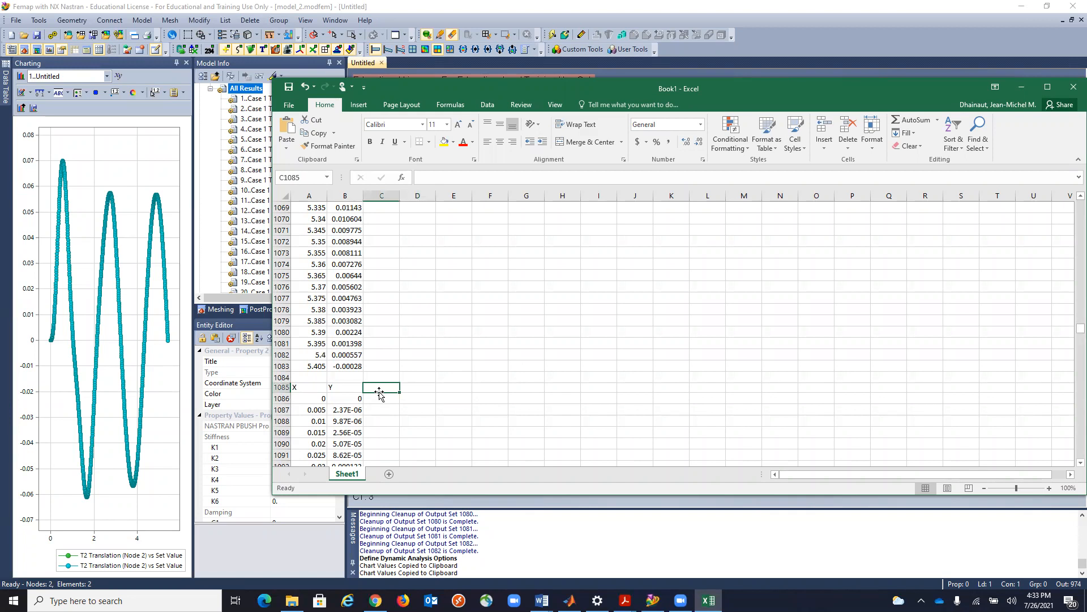
{"action": "left_click_drag", "start_coordinate": [379, 391], "coordinate": [379, 392]}
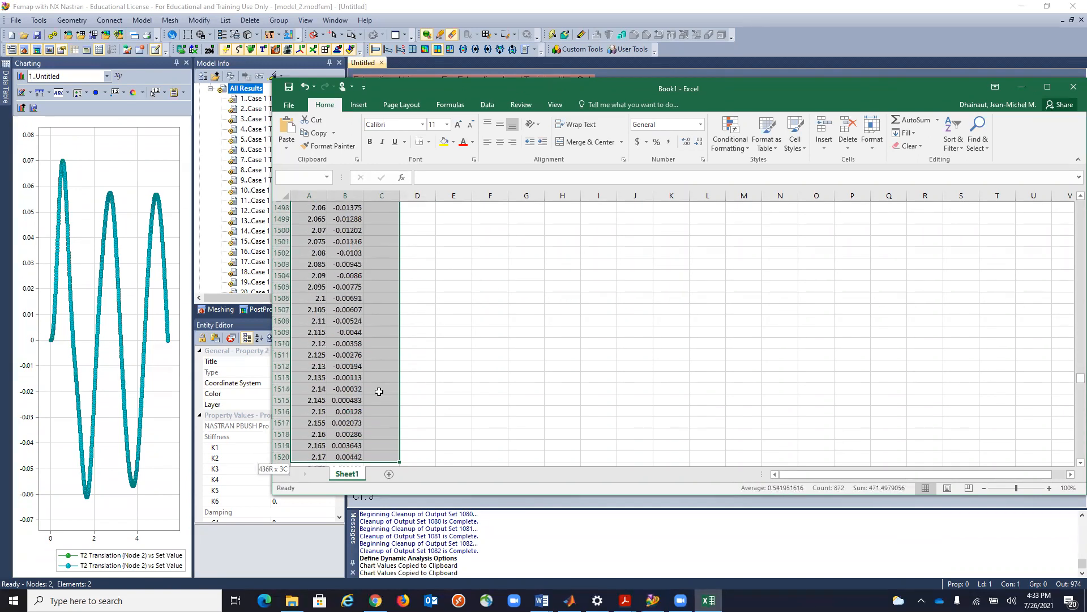
{"action": "key", "text": "shift+Down"}
{"action": "key", "text": "shift+Down"}
{"action": "key", "text": "shift+Down"}
{"action": "key", "text": "shift+Down"}
{"action": "key", "text": "shift+Down"}
{"action": "key", "text": "shift+Down"}
{"action": "key", "text": "shift+Down"}
{"action": "key", "text": "shift+Down"}
{"action": "key", "text": "shift+Down"}
{"action": "key", "text": "shift+Down"}
{"action": "key", "text": "shift+Down"}
{"action": "key", "text": "shift+Down"}
{"action": "key", "text": "shift+Down"}
{"action": "key", "text": "shift+Down"}
{"action": "key", "text": "shift+Down"}
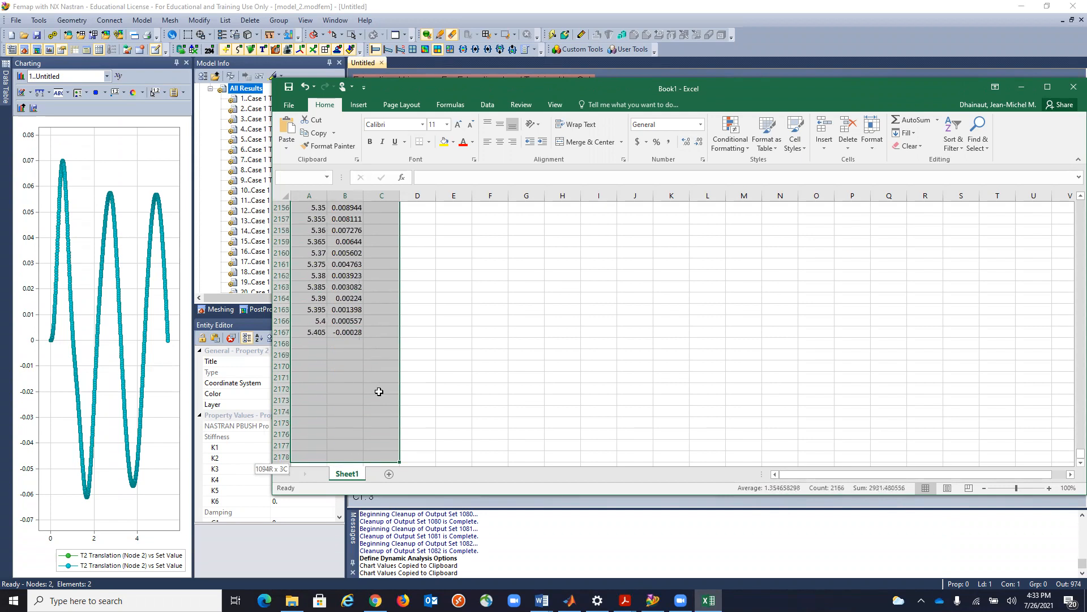
{"action": "key", "text": "shift+Down"}
{"action": "key", "text": "shift+Down"}
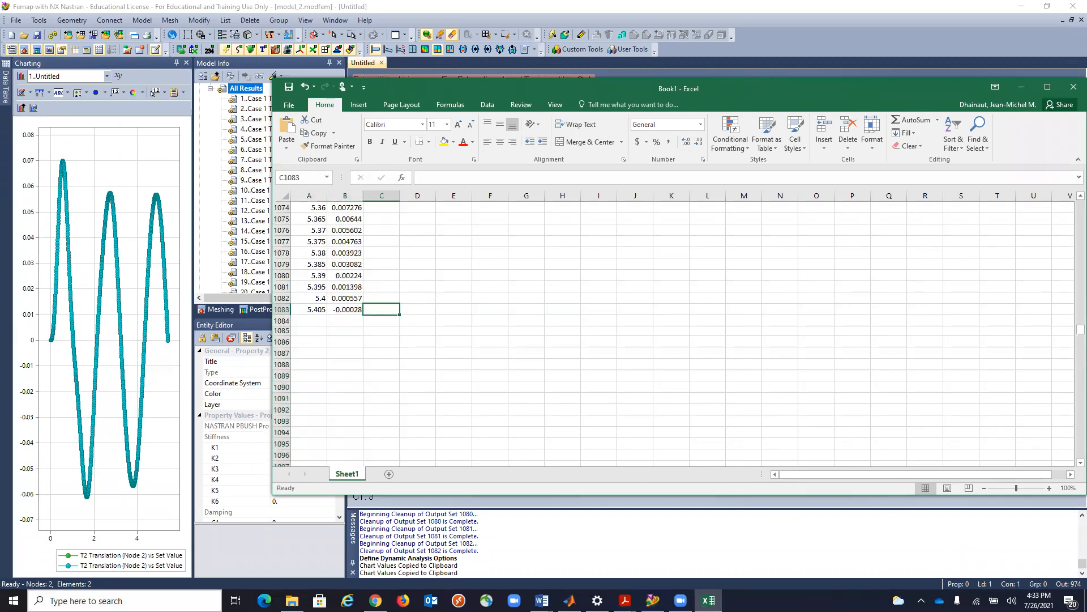
Examine the time and displacement columns around rows 873 to 991 to locate the last peak in column B.
{"action": "scroll", "coordinate": [563, 368], "scroll_direction": "up", "scroll_amount": 12}
{"action": "scroll", "coordinate": [564, 369], "scroll_direction": "up", "scroll_amount": 12}
{"action": "scroll", "coordinate": [563, 369], "scroll_direction": "up", "scroll_amount": 10}
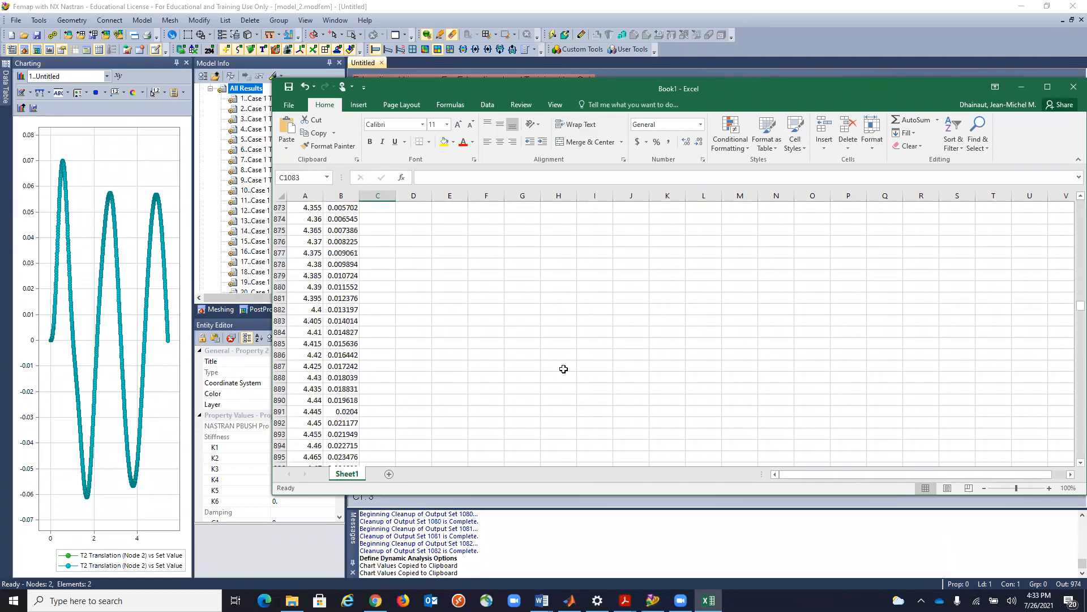
{"action": "scroll", "coordinate": [338, 321], "scroll_direction": "down", "scroll_amount": 8}
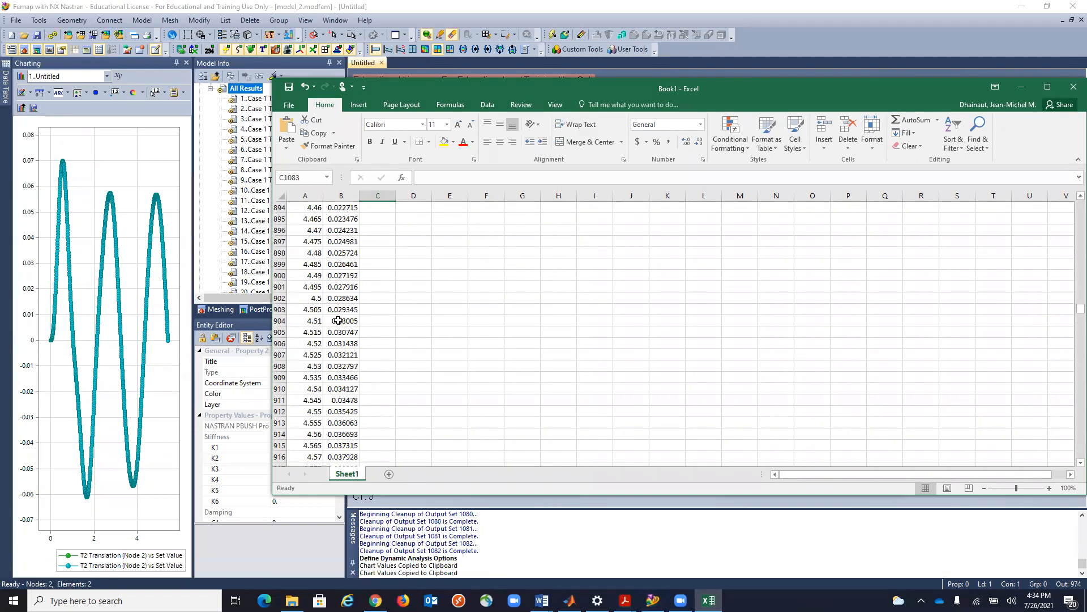
{"action": "scroll", "coordinate": [348, 378], "scroll_direction": "down", "scroll_amount": 7}
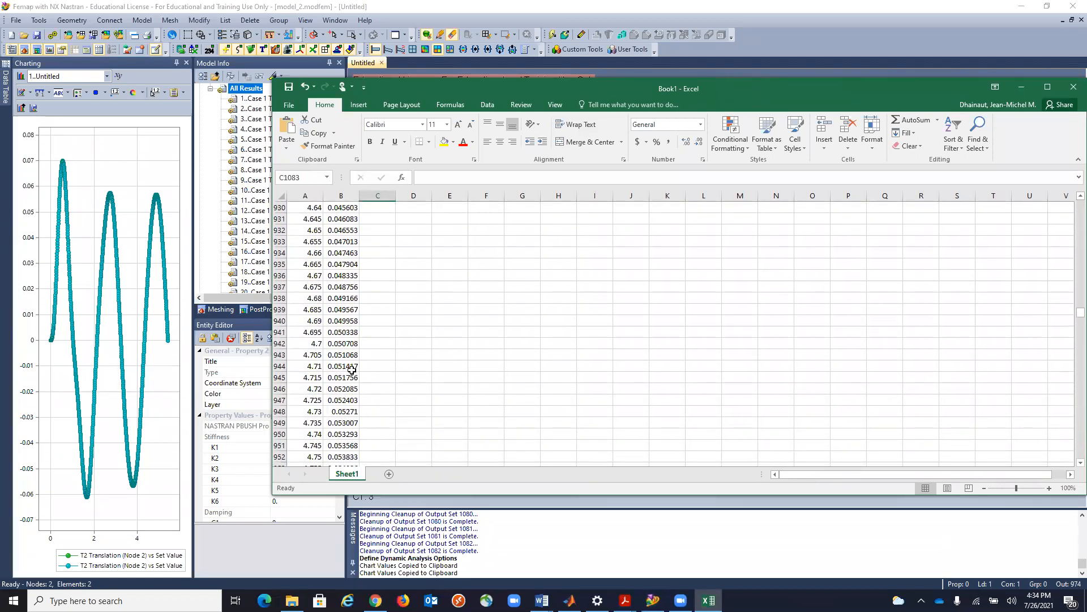
{"action": "scroll", "coordinate": [354, 410], "scroll_direction": "down", "scroll_amount": 3}
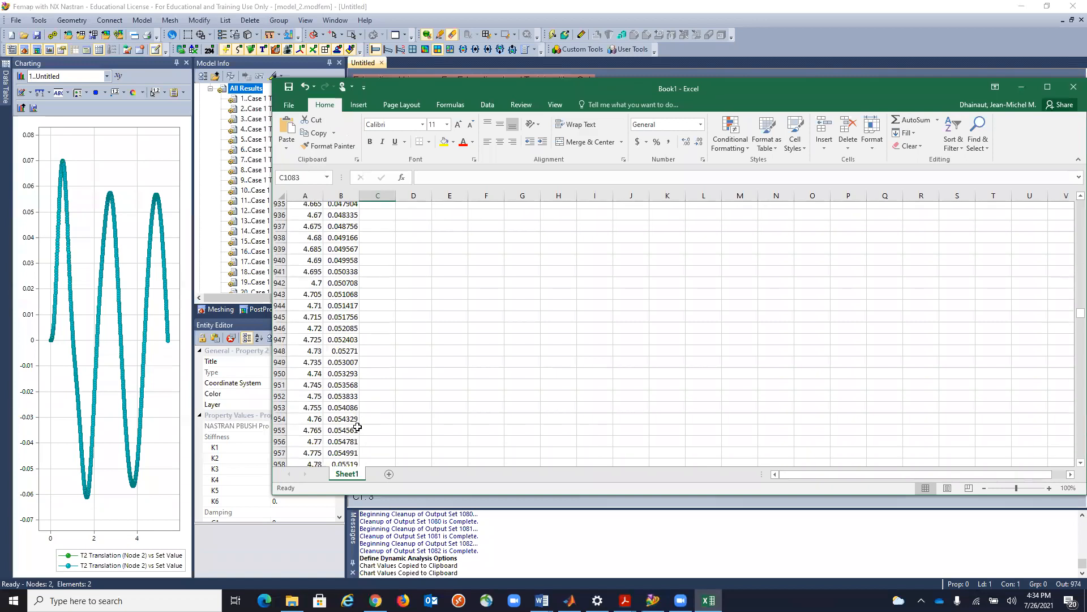
{"action": "scroll", "coordinate": [358, 426], "scroll_direction": "down", "scroll_amount": 3}
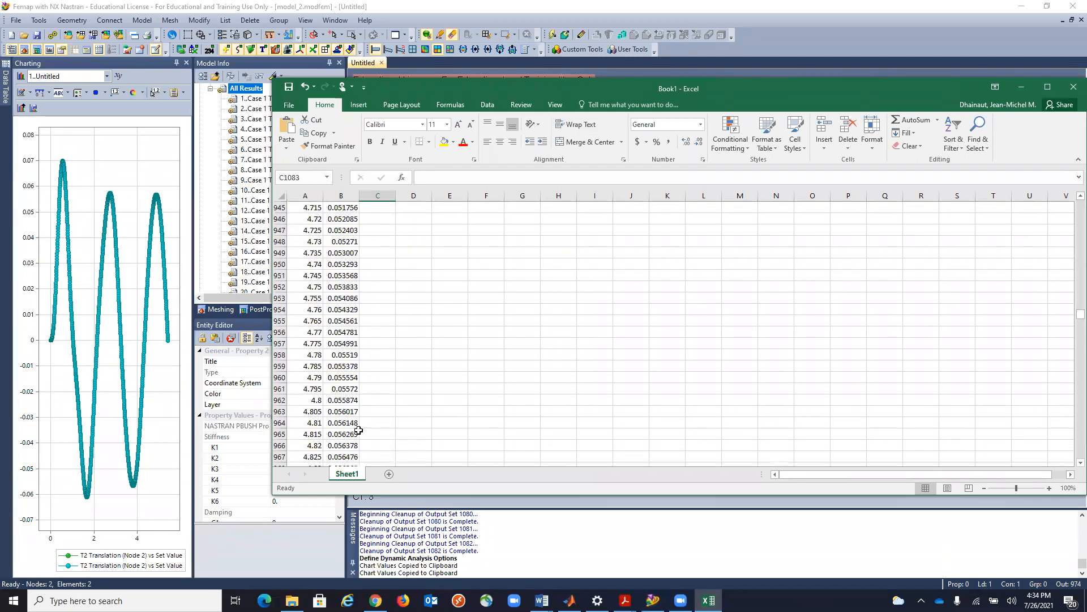
{"action": "scroll", "coordinate": [355, 407], "scroll_direction": "down", "scroll_amount": 4}
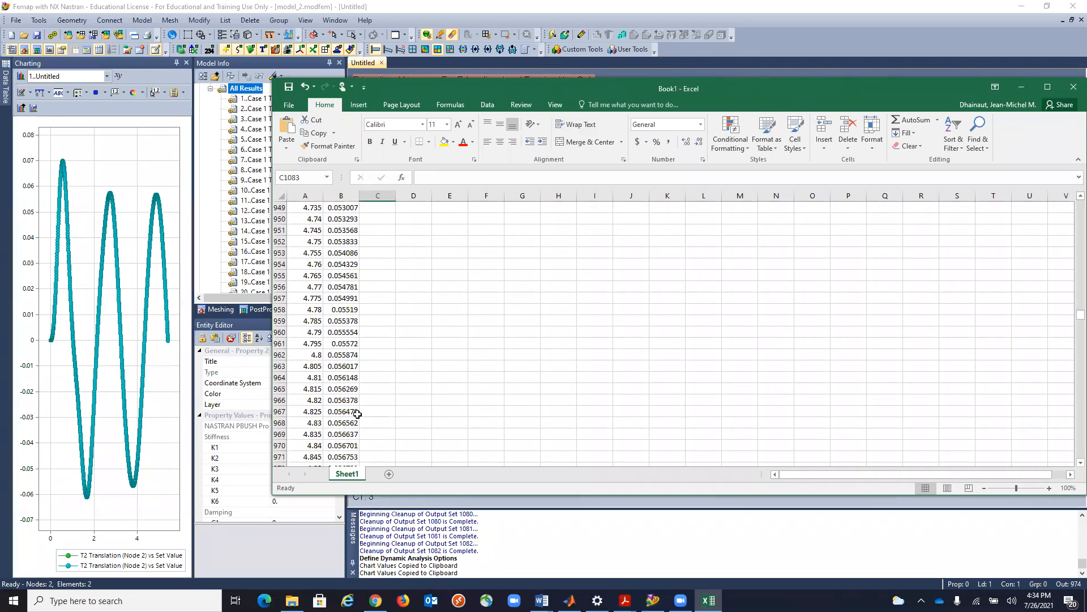
{"action": "scroll", "coordinate": [359, 419], "scroll_direction": "down", "scroll_amount": 3}
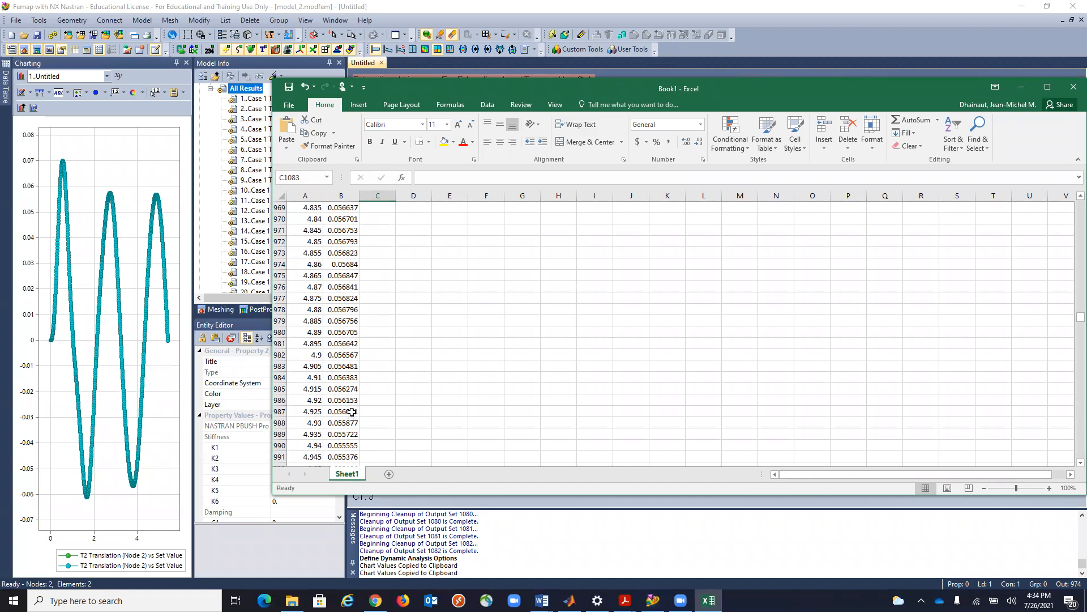
{"action": "left_click", "coordinate": [343, 445]}
{"action": "left_click", "coordinate": [348, 411]}
{"action": "left_click", "coordinate": [350, 333]}
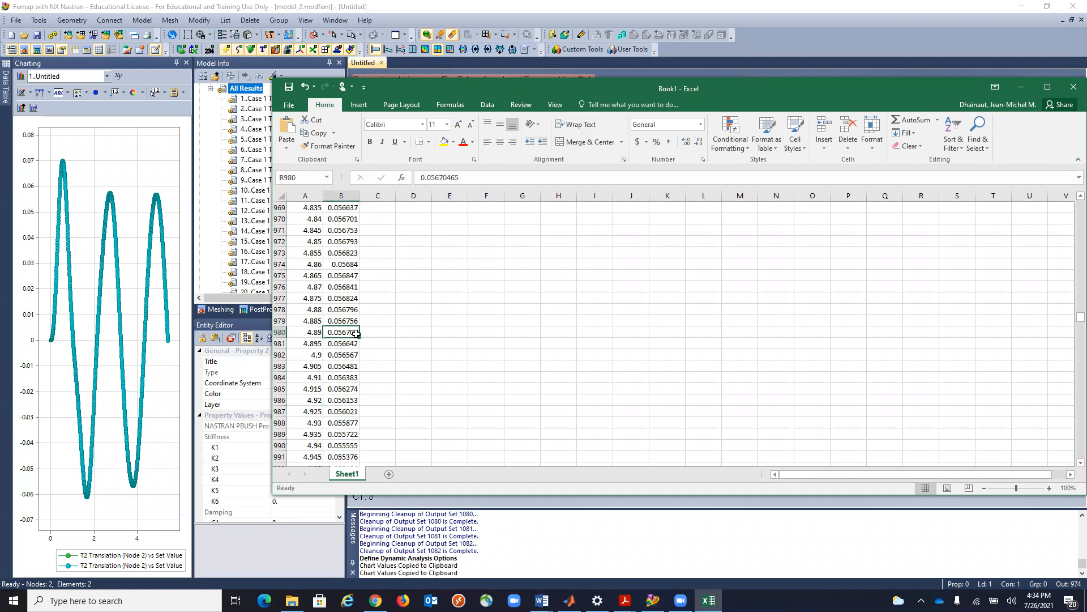
{"action": "left_click", "coordinate": [351, 322]}
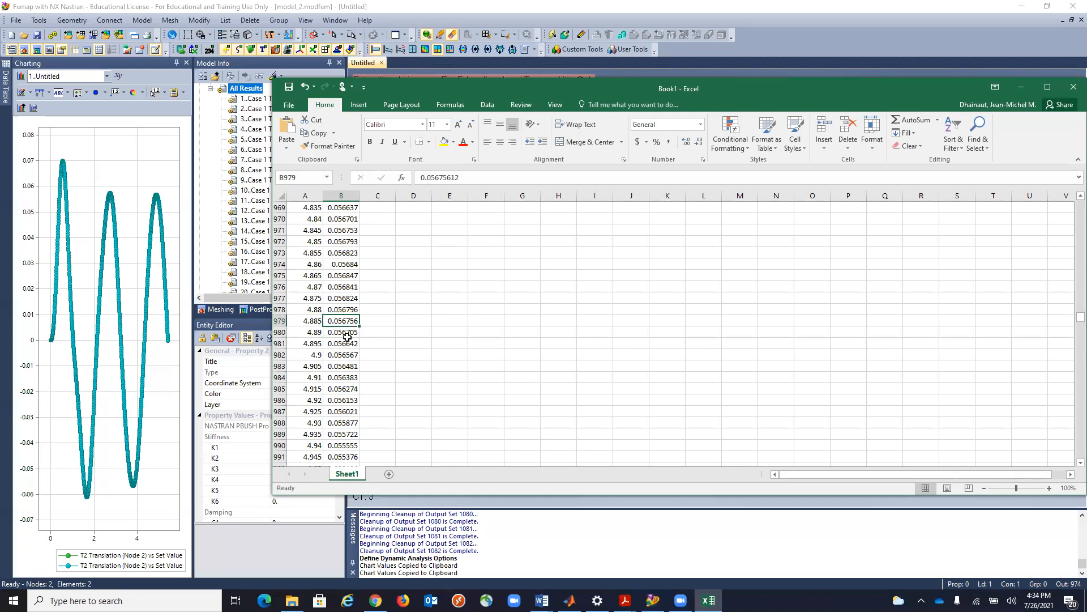
Return to Femap and compare nodal T2 Translation in output sets 974, 975 and 973, ending with set 974 (Time 4.865) active.
{"action": "left_click", "coordinate": [1022, 87]}
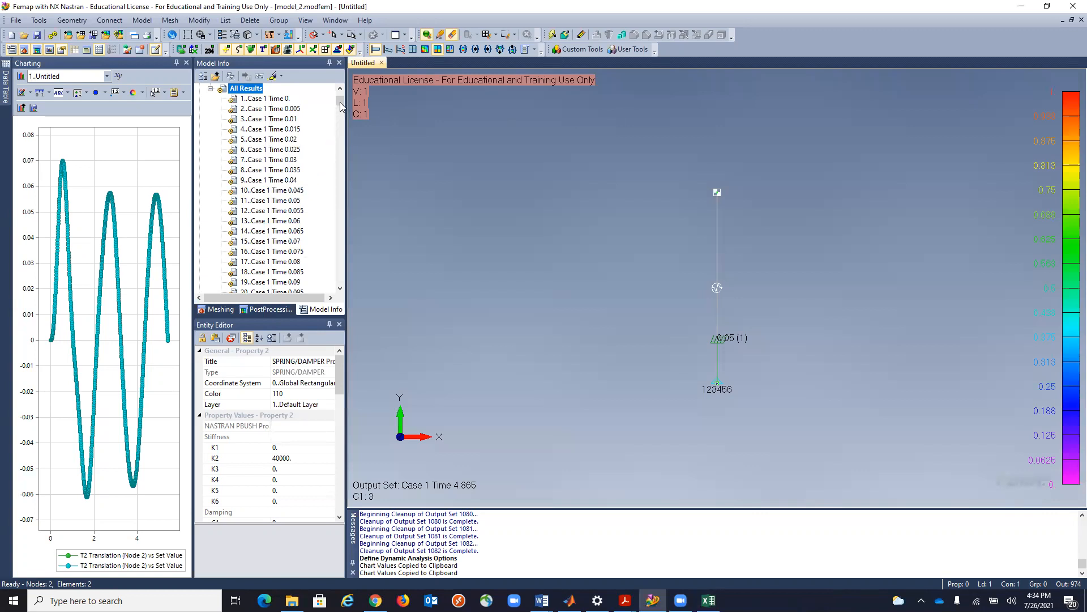
{"action": "left_click_drag", "start_coordinate": [341, 103], "coordinate": [329, 264]}
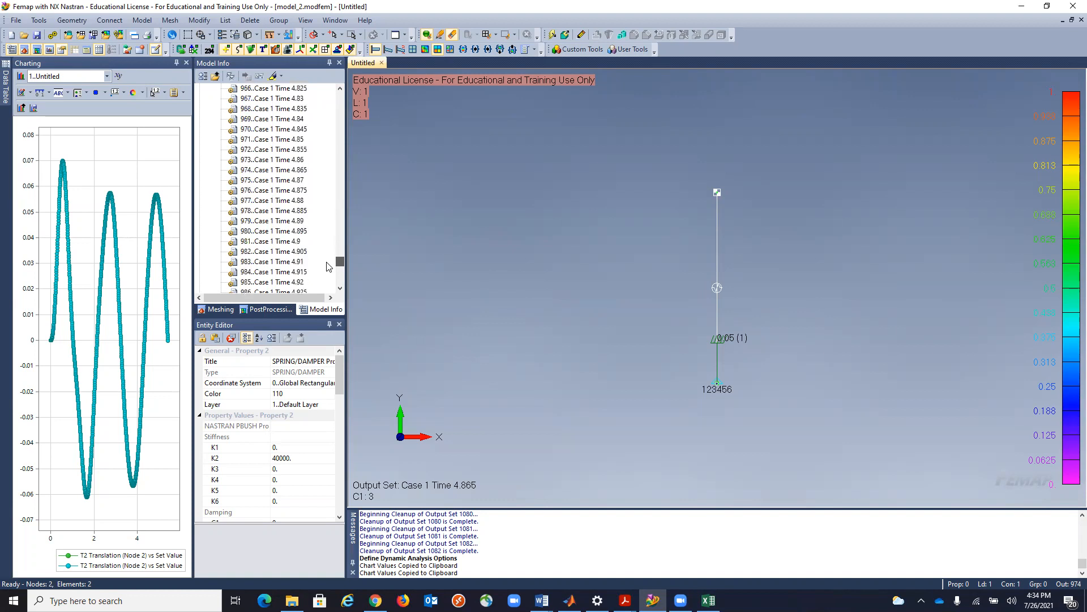
{"action": "double_click", "coordinate": [259, 170]}
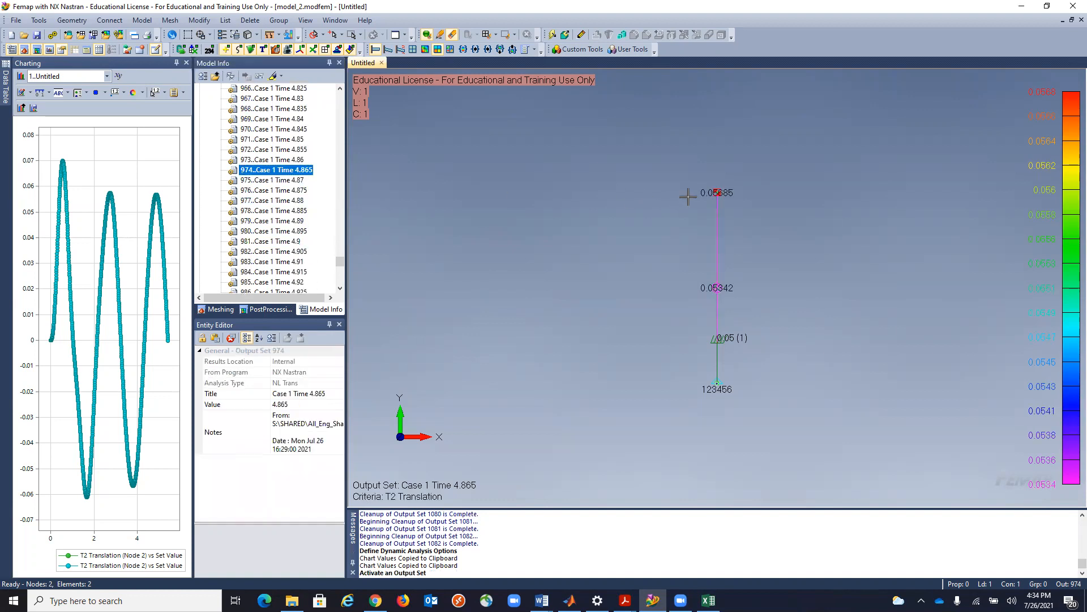
{"action": "double_click", "coordinate": [271, 181]}
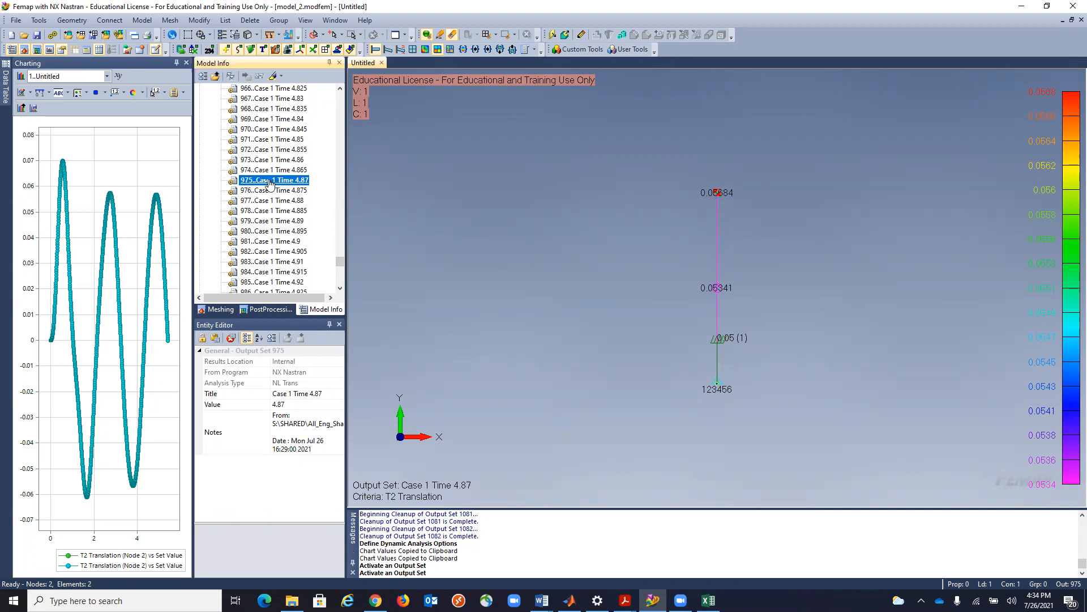
{"action": "double_click", "coordinate": [284, 161]}
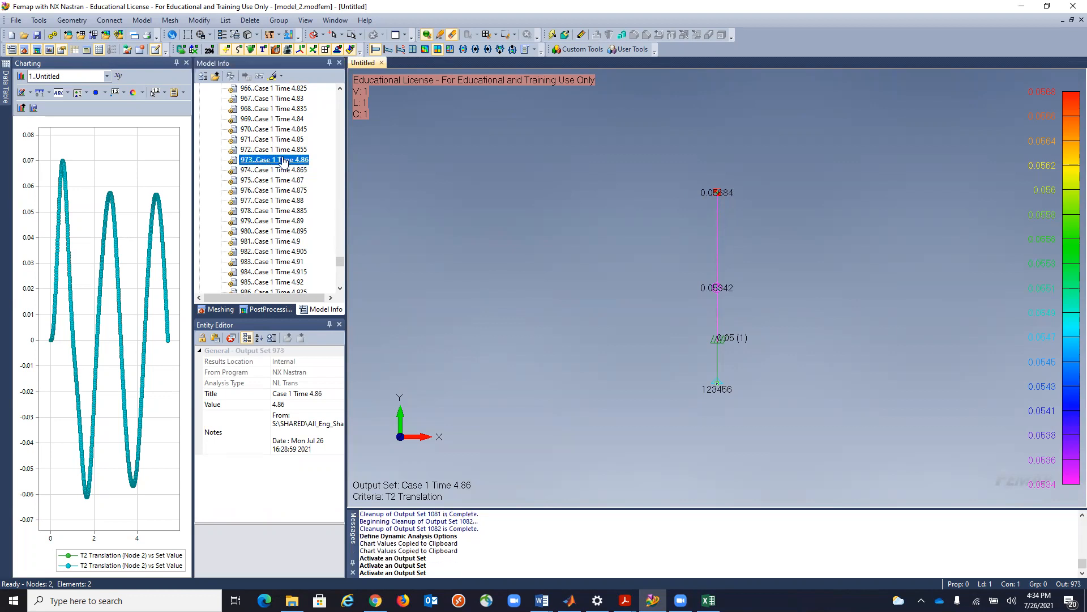
{"action": "double_click", "coordinate": [285, 170]}
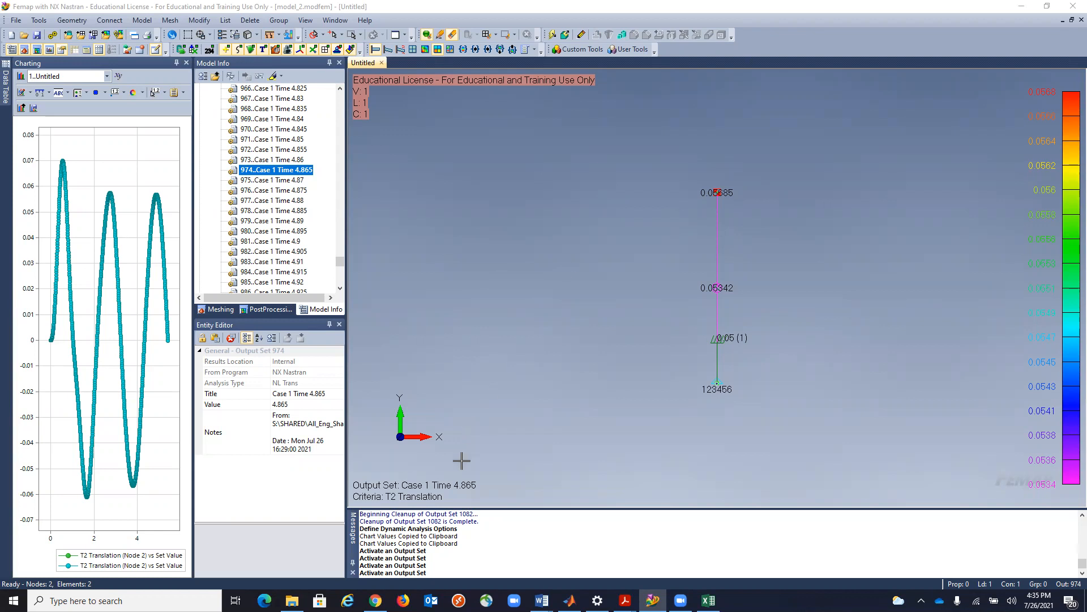
Switch to Important_Notes.docx in Word and review the base excitation notes on enforced displacement and the W3 and W4 damping parameters.
{"action": "mouse_move", "coordinate": [542, 600]}
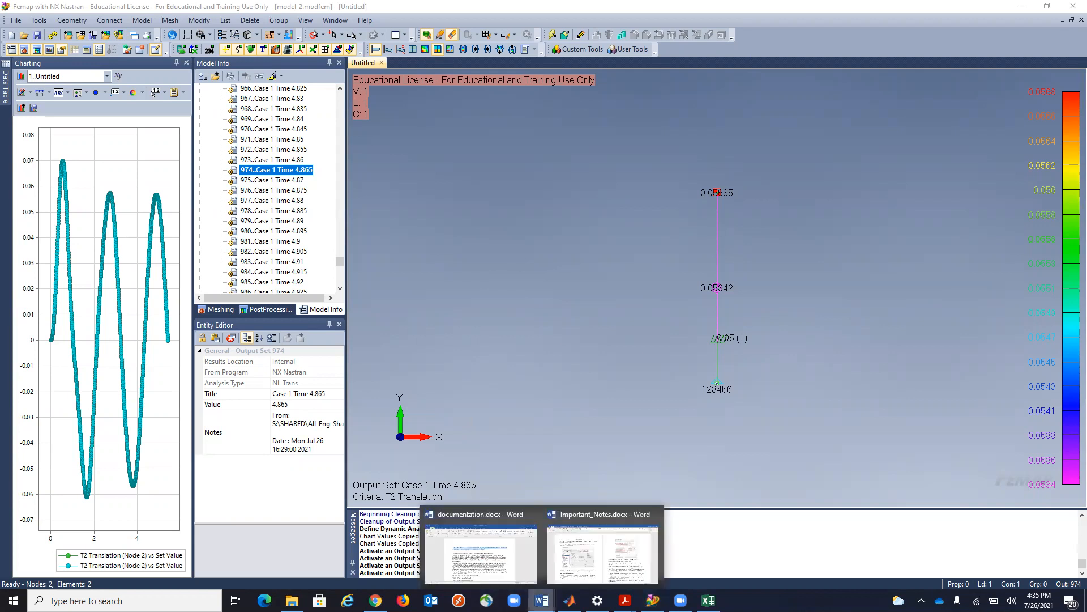
{"action": "left_click", "coordinate": [482, 543]}
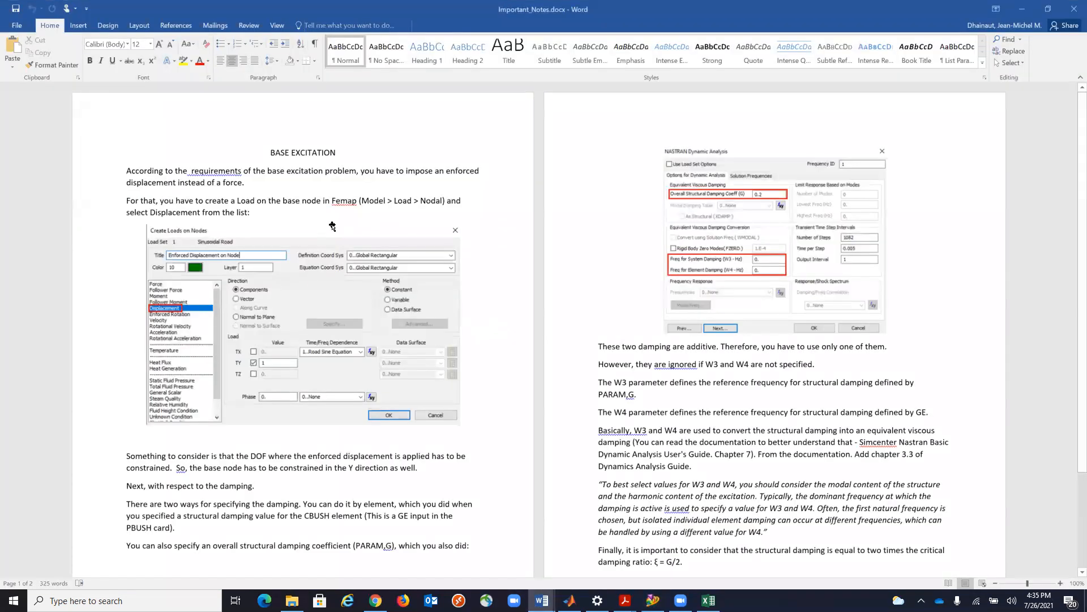
{"action": "scroll", "coordinate": [332, 226], "scroll_direction": "down", "scroll_amount": 3}
{"action": "scroll", "coordinate": [332, 226], "scroll_direction": "up", "scroll_amount": 3}
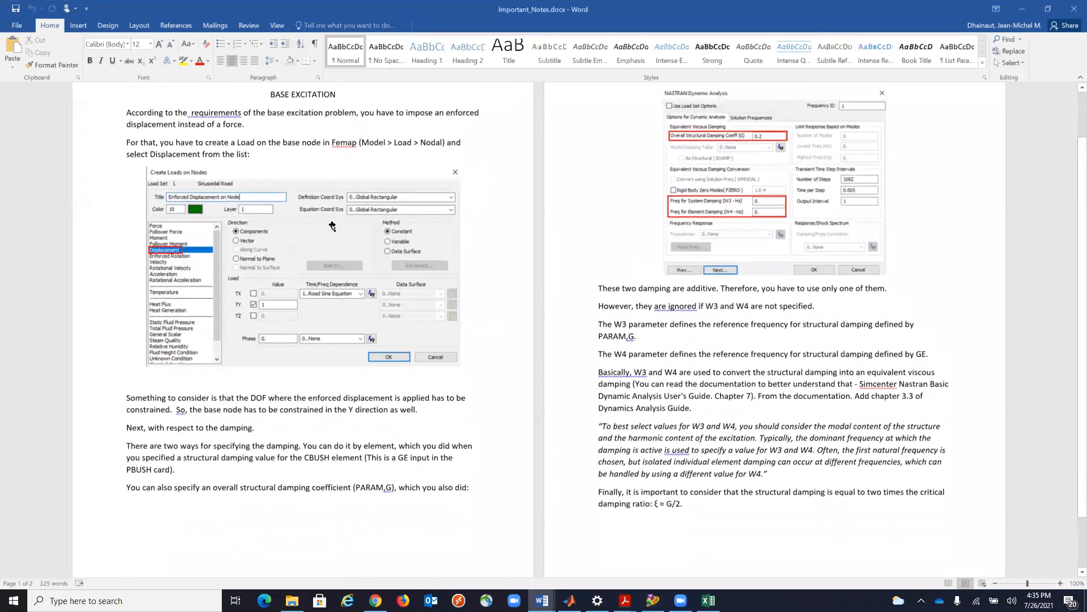
{"action": "scroll", "coordinate": [332, 226], "scroll_direction": "down", "scroll_amount": 3}
{"action": "scroll", "coordinate": [332, 226], "scroll_direction": "up", "scroll_amount": 2}
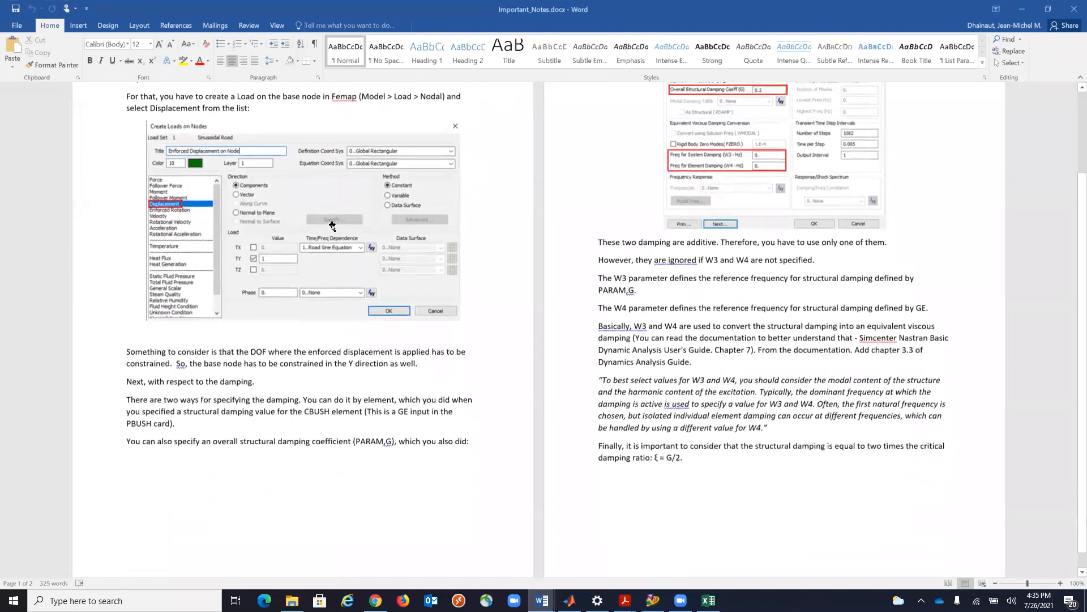
{"action": "left_click", "coordinate": [801, 26]}
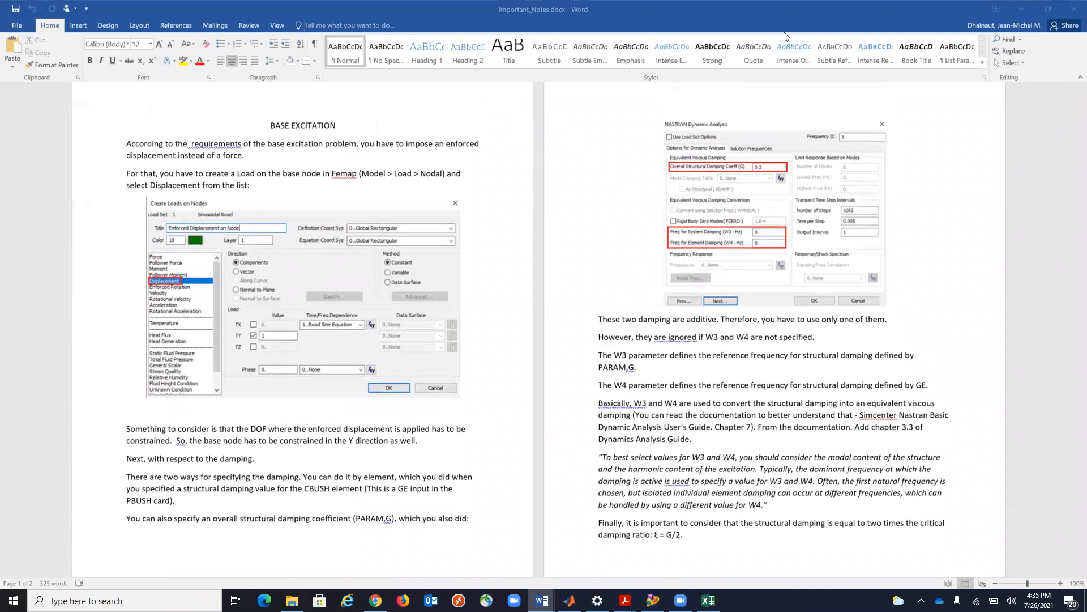